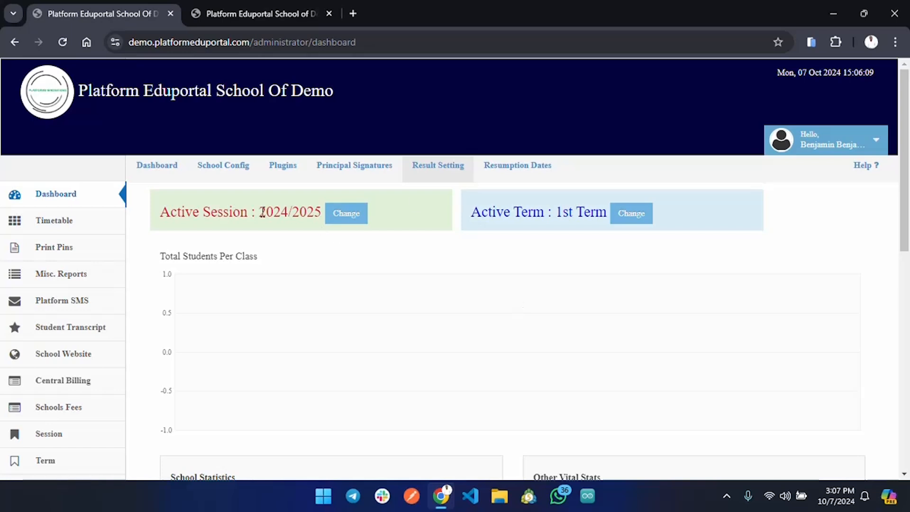
Step: Check the active session and active term on the dashboard, and open the class creation page
left_click_drag(259, 213, 328, 217)
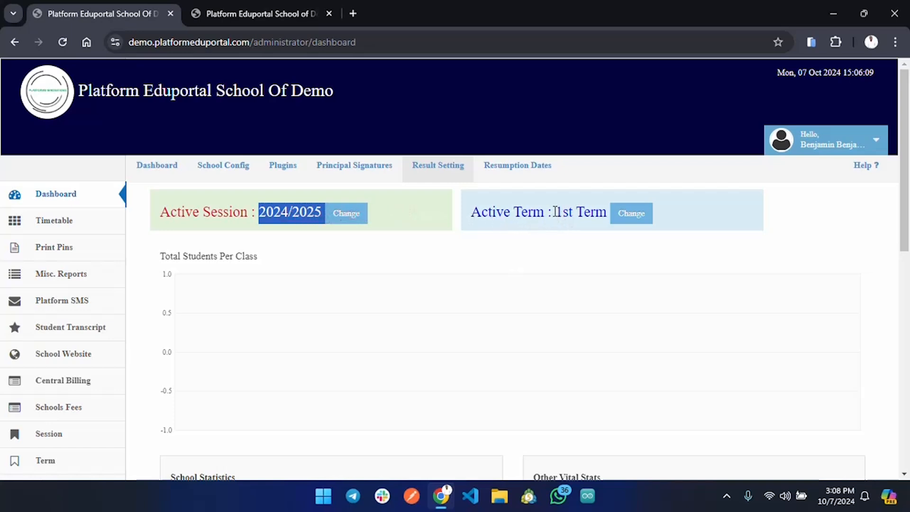
left_click_drag(557, 217, 608, 216)
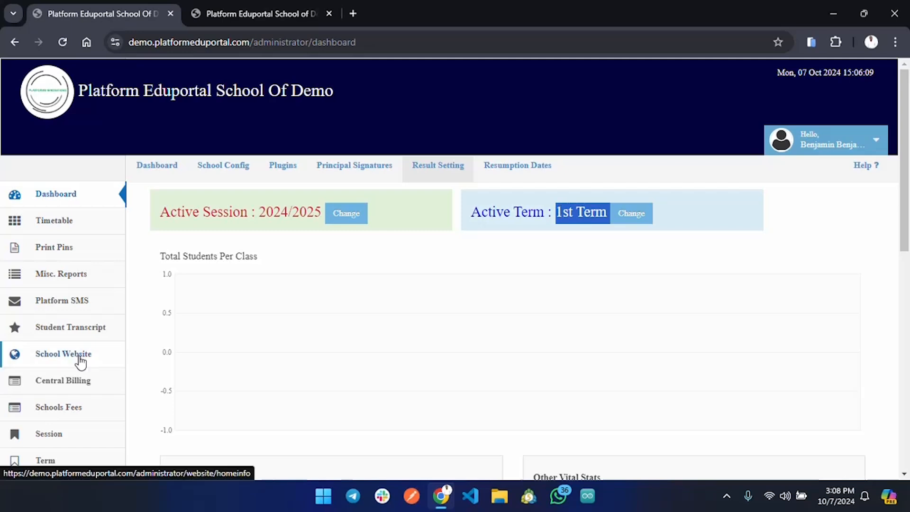
scroll(75, 358, "down", 1)
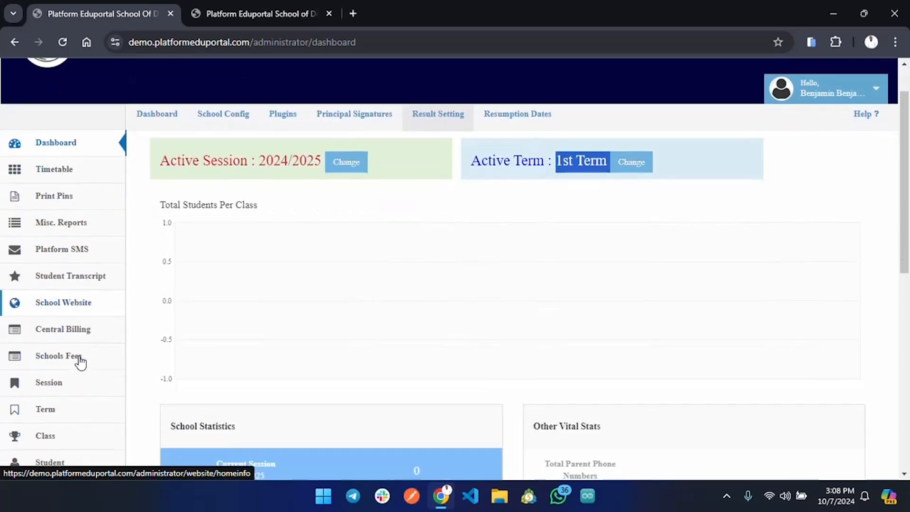
scroll(74, 414, "down", 2)
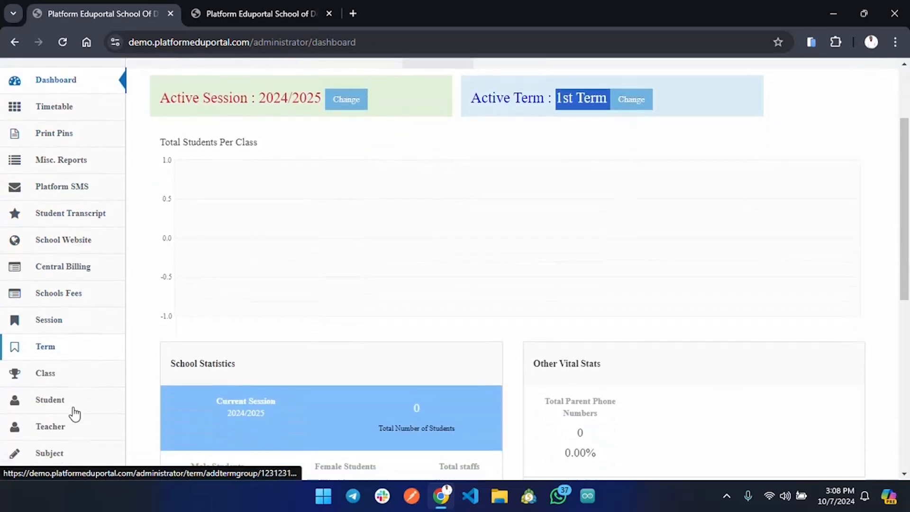
left_click(48, 325)
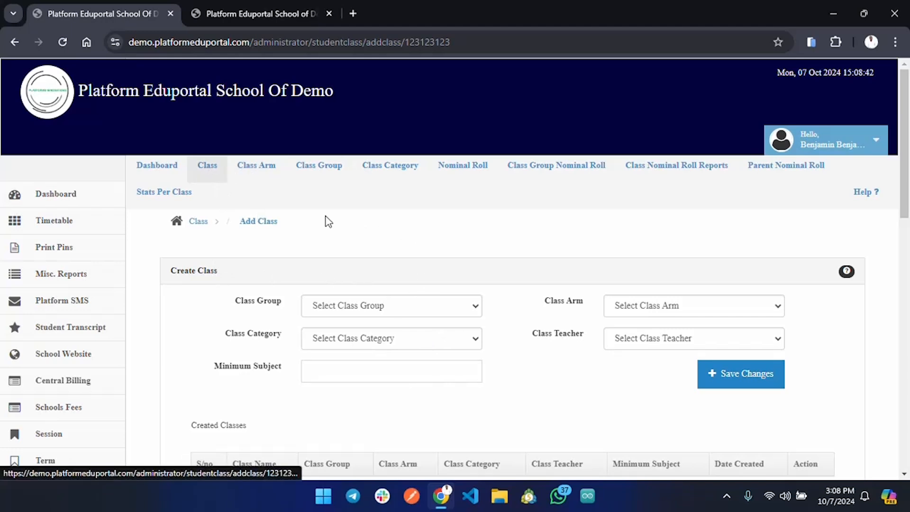
Step: Examine the available class group, class arm, class teacher and class category choices in the Create Class form
left_click(465, 306)
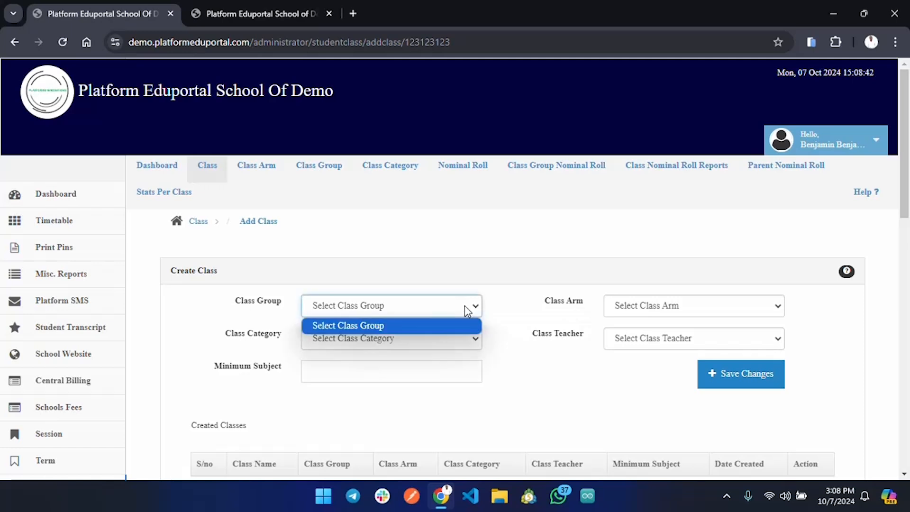
left_click(733, 309)
left_click(715, 343)
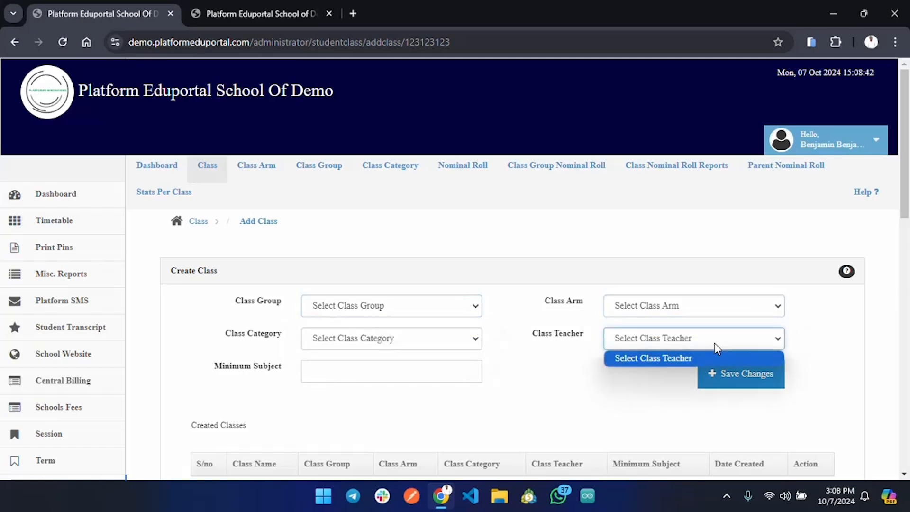
left_click(472, 342)
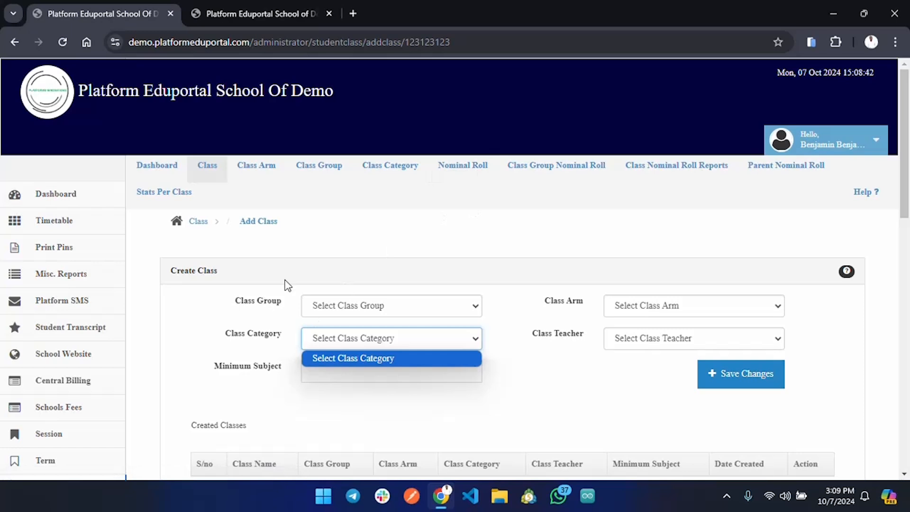
left_click(318, 171)
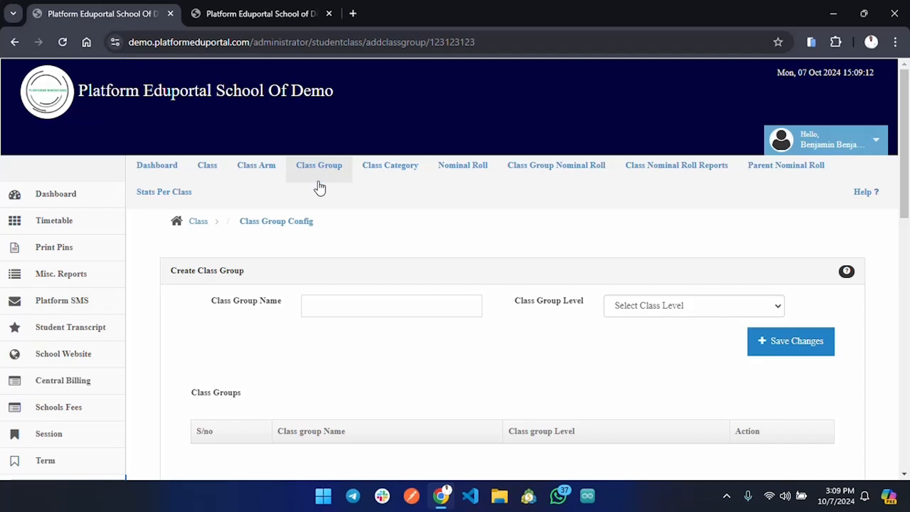
left_click(409, 311)
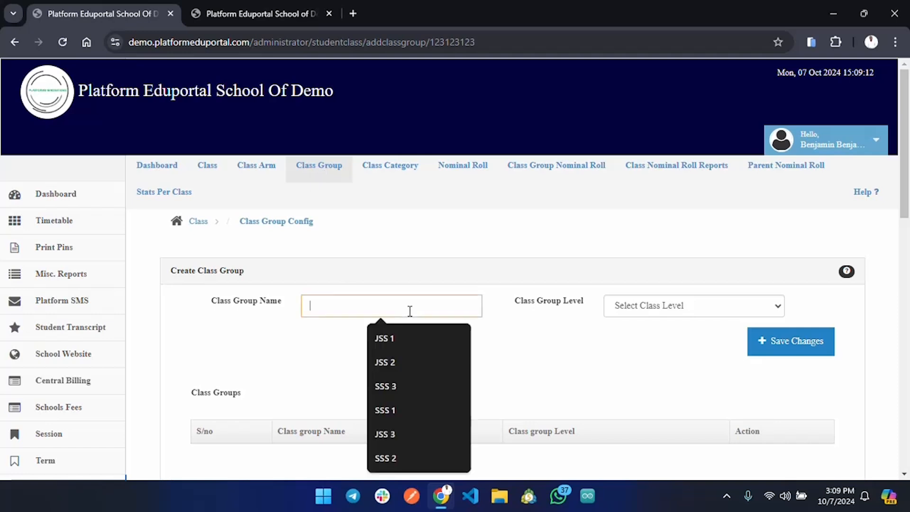
left_click(402, 338)
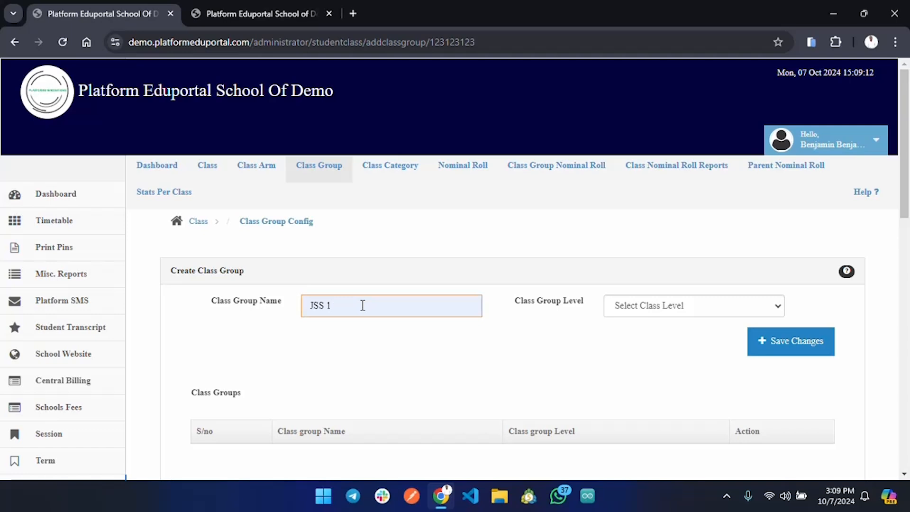
Step: Open the school configuration from the dashboard and check the School Academic Years value
left_click(65, 203)
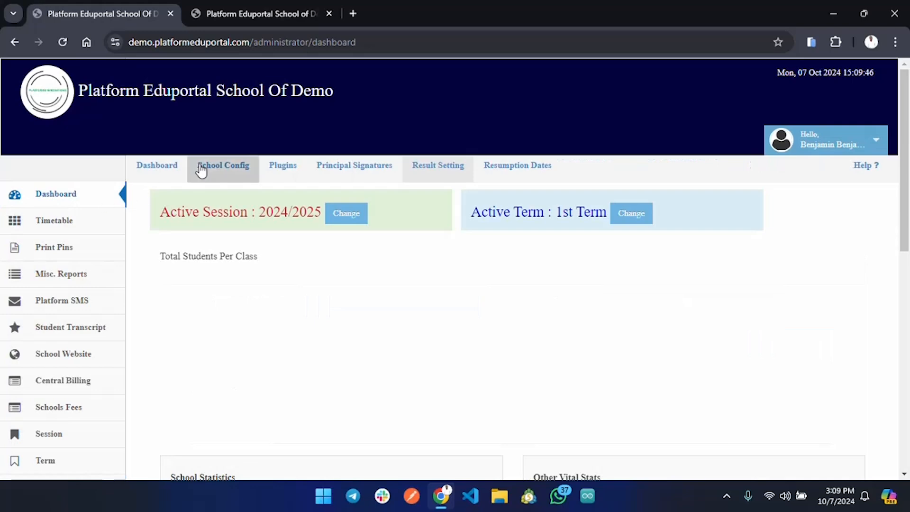
left_click(206, 174)
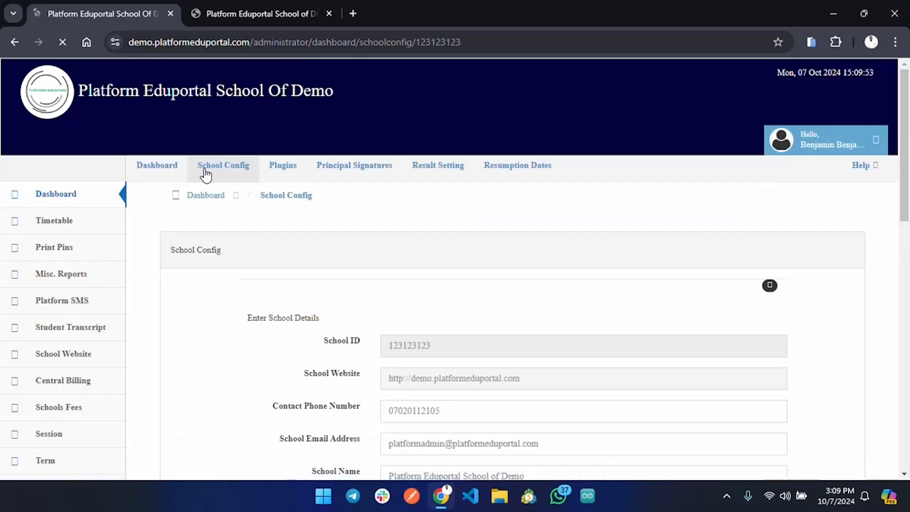
scroll(433, 374, "down", 8)
scroll(437, 376, "down", 2)
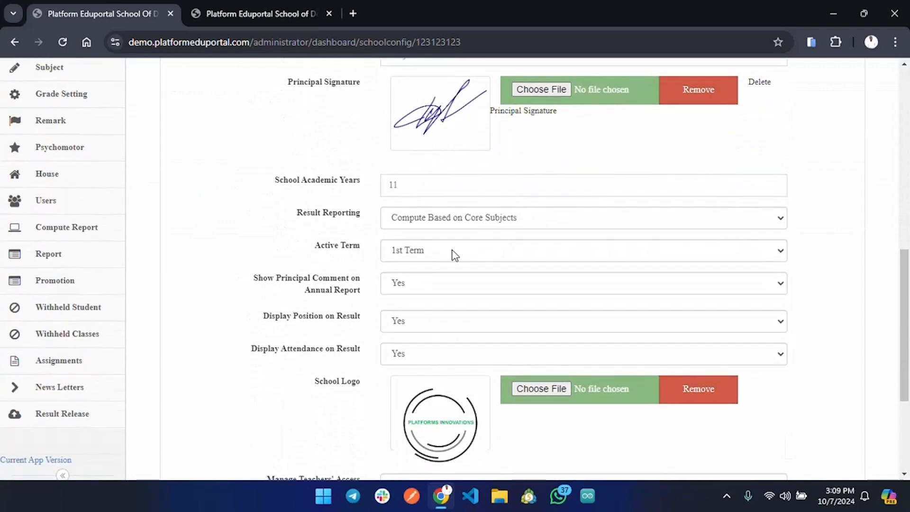
left_click(427, 185)
double_click(424, 184)
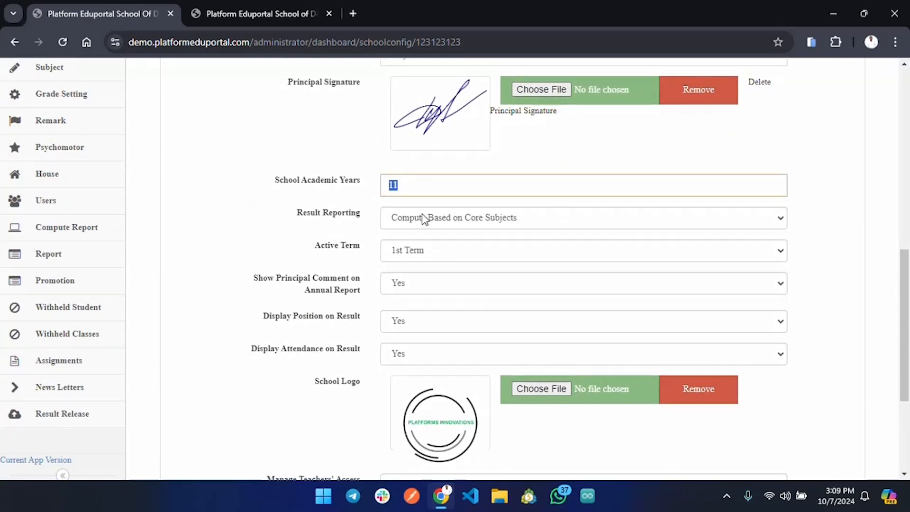
Step: Go to the class section and open the Class Group configuration page
scroll(146, 169, "up", 2)
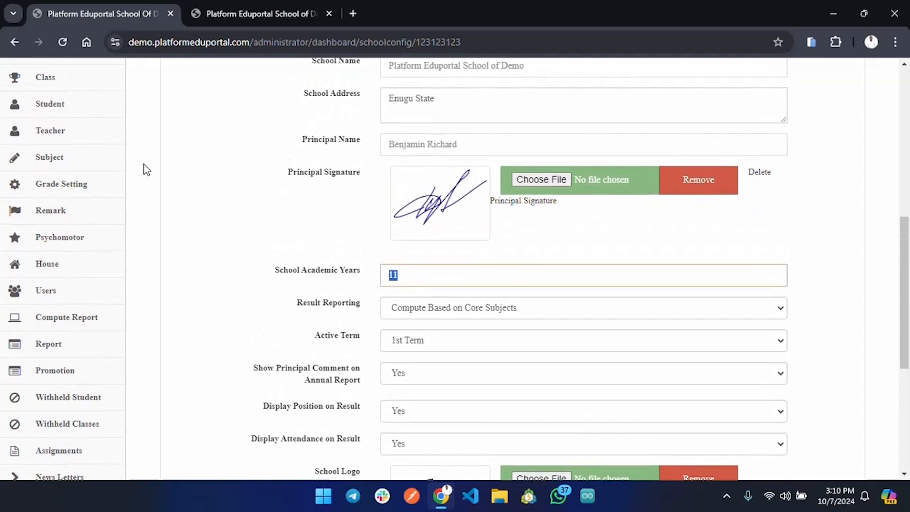
scroll(107, 187, "up", 2)
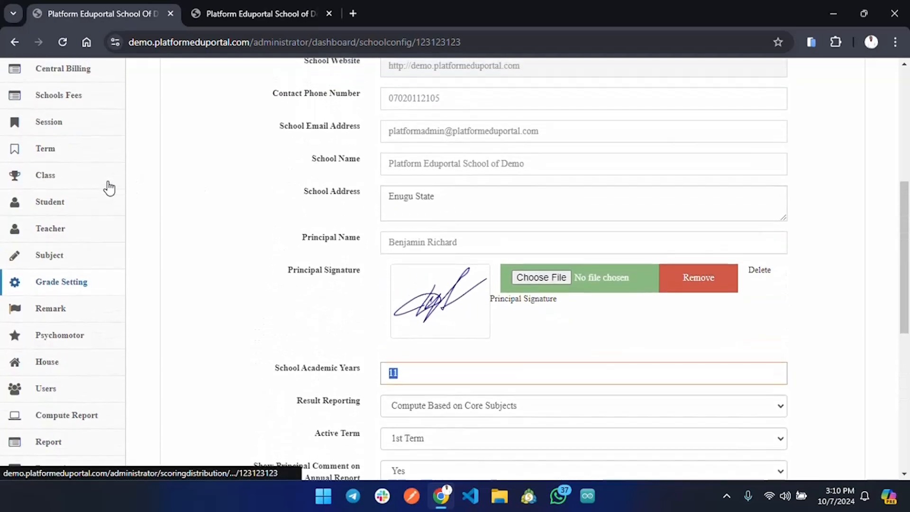
left_click(51, 184)
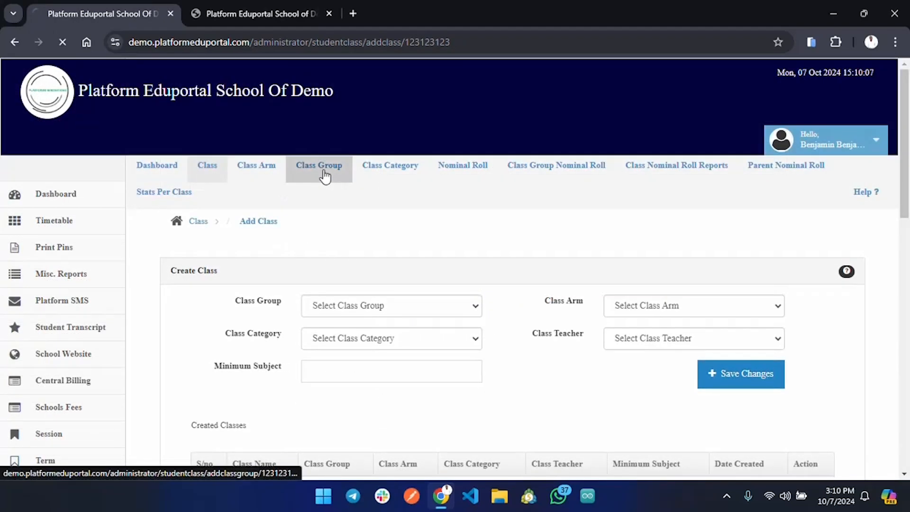
left_click(325, 177)
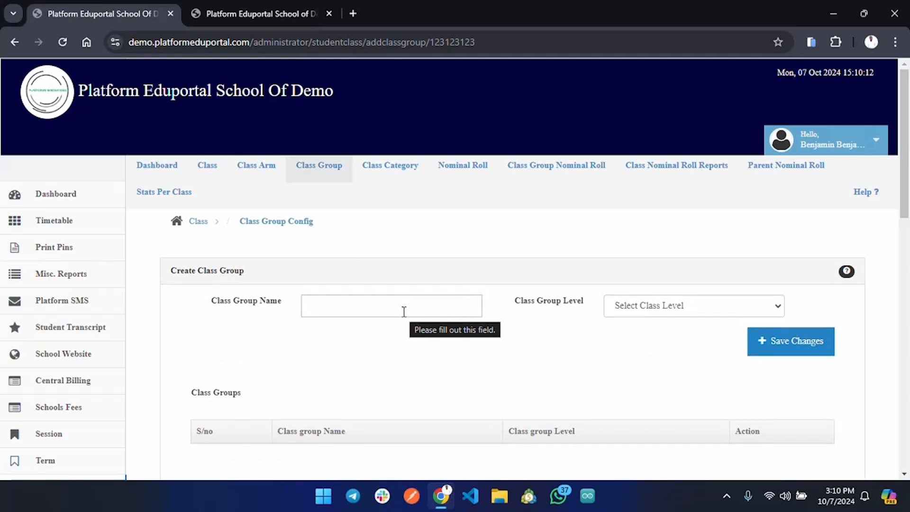
Step: Create a class group named Primary 1 with class group level 1 and save it
left_click(404, 311)
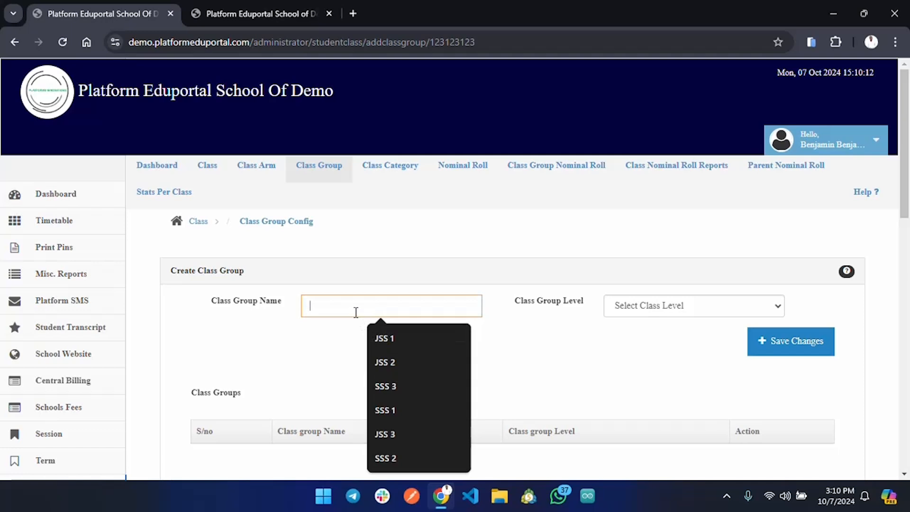
type("Pri")
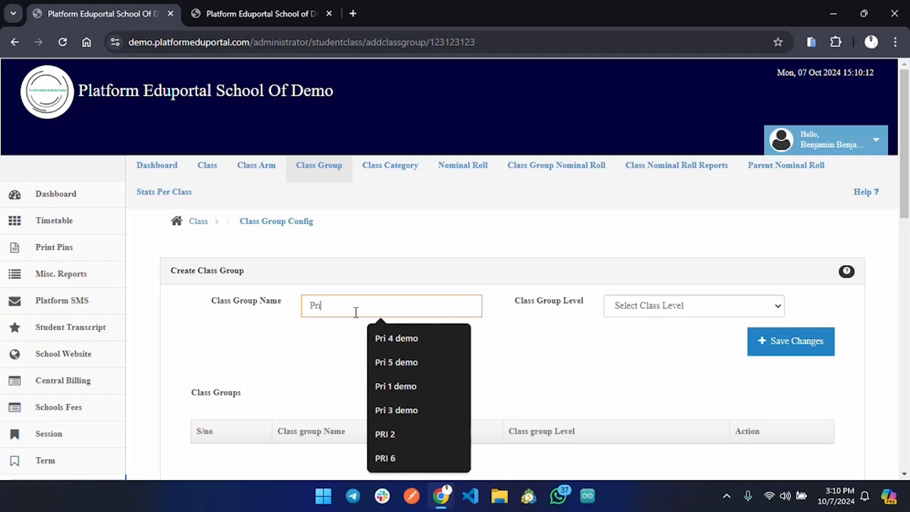
type("mary 1")
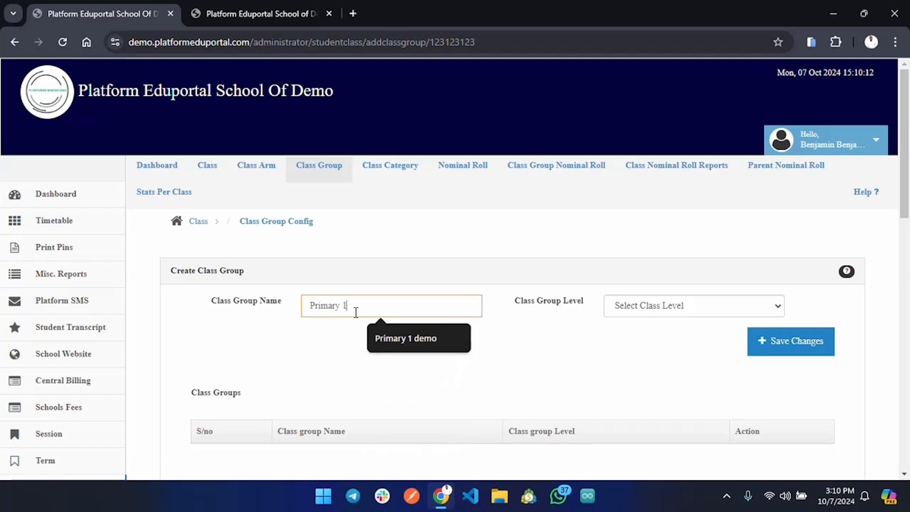
left_click(736, 307)
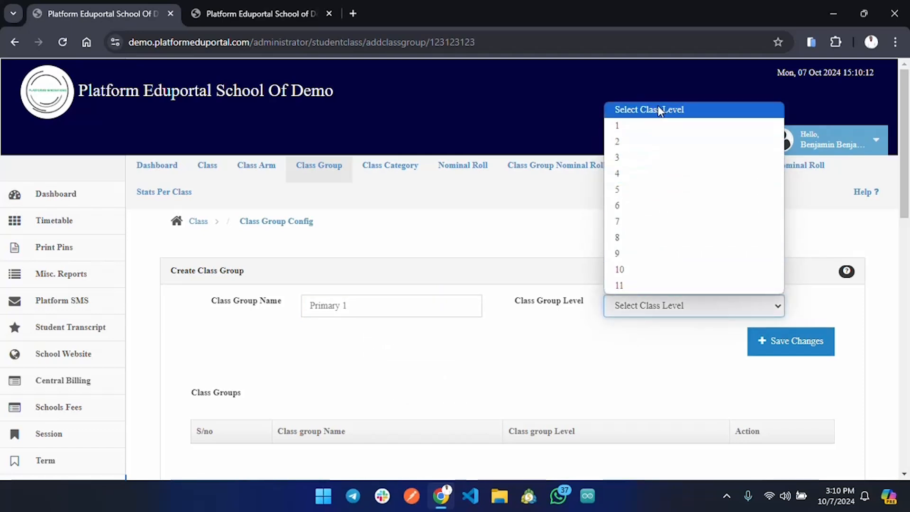
left_click(638, 135)
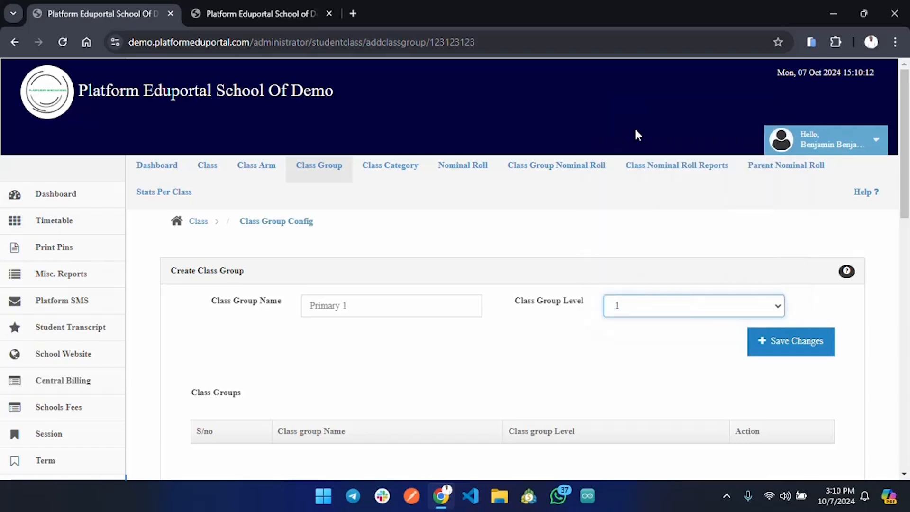
left_click(799, 346)
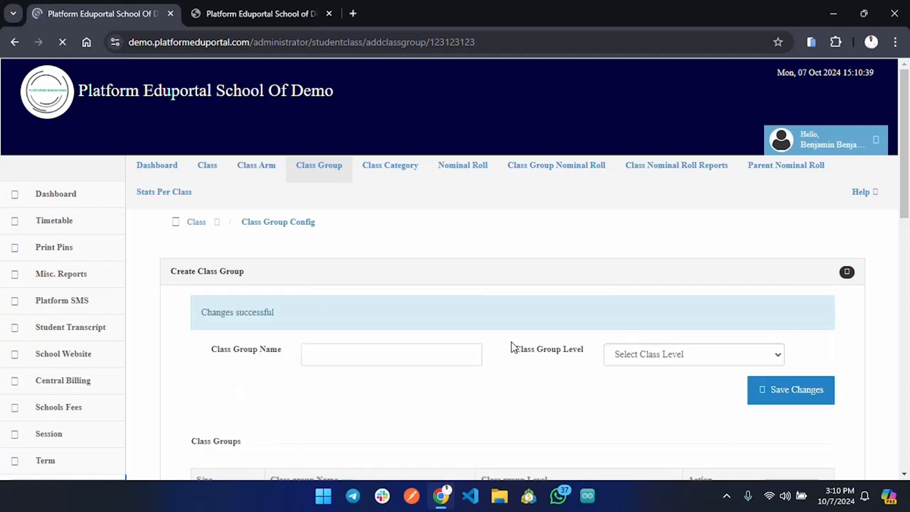
Step: Create a class group named Primary 2 with class group level 2 and save it
left_click(463, 356)
type("P")
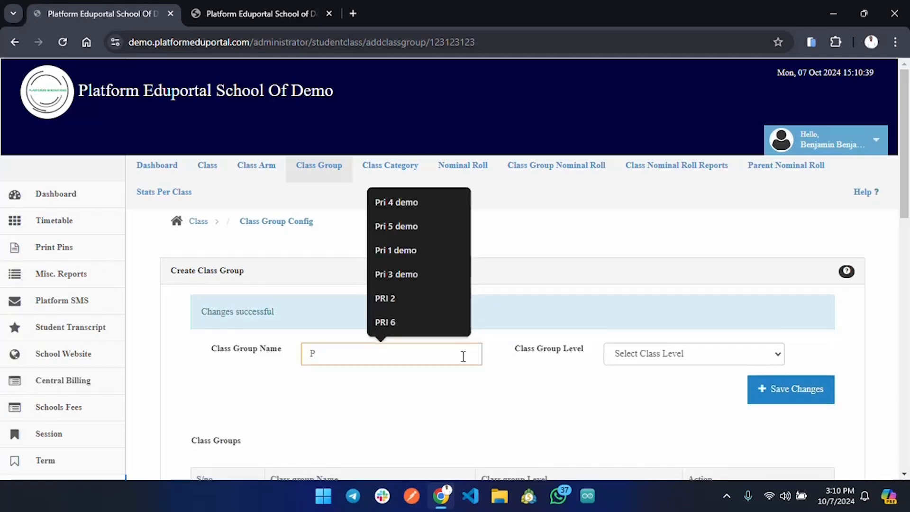
type("rimary 2")
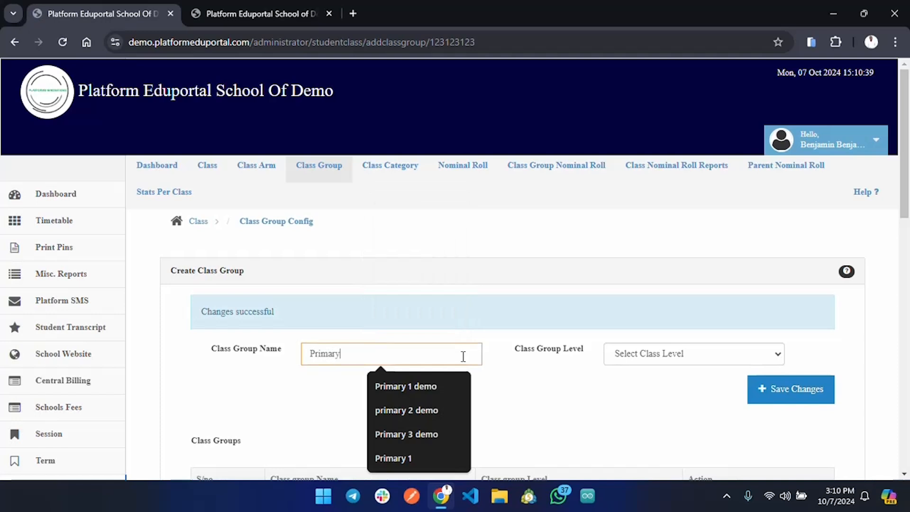
left_click(690, 363)
left_click(666, 192)
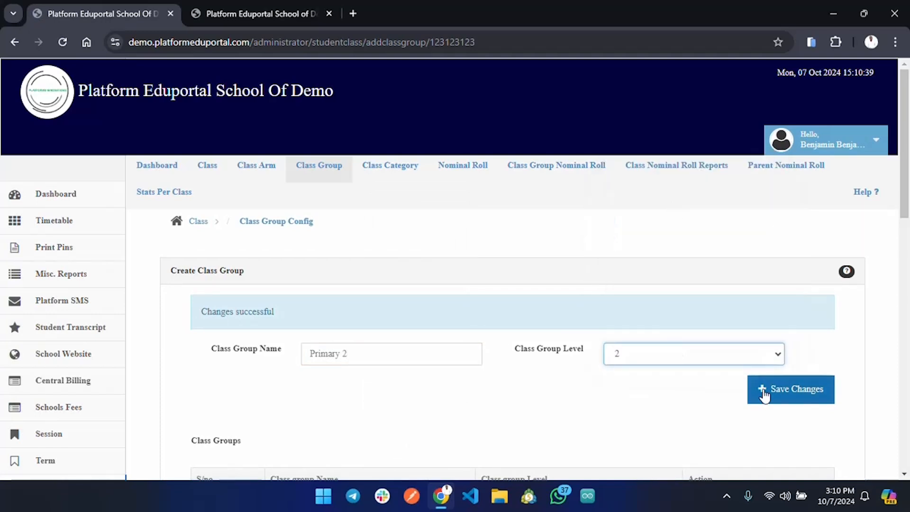
left_click(790, 398)
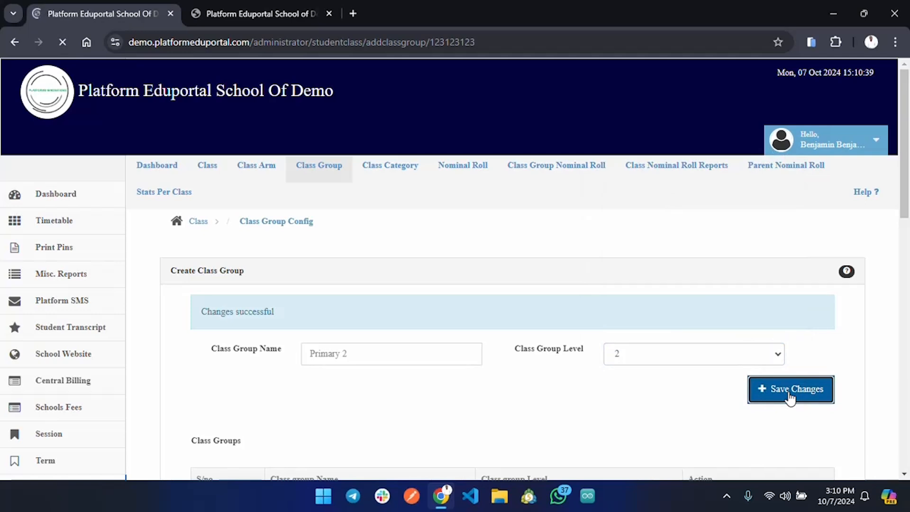
Step: Create a class group named Primary 3 with class group level 3 and save it
scroll(604, 332, "down", 3)
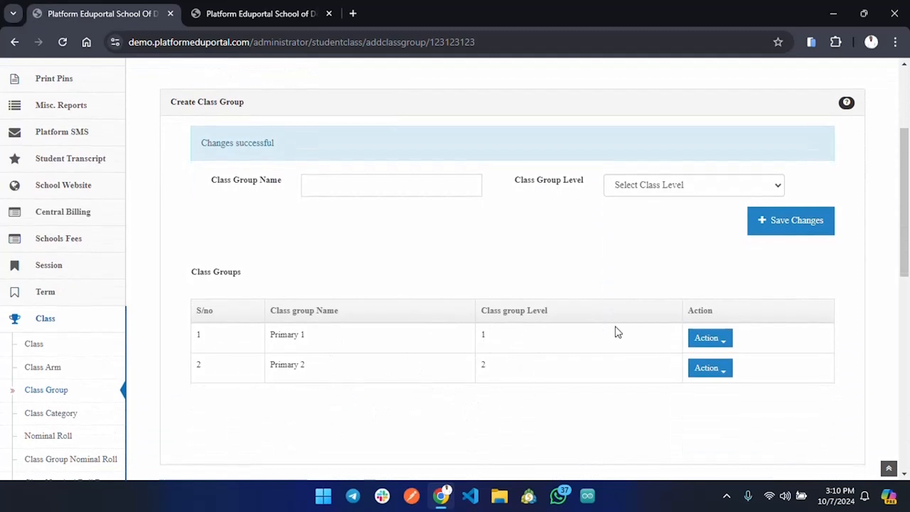
left_click(433, 190)
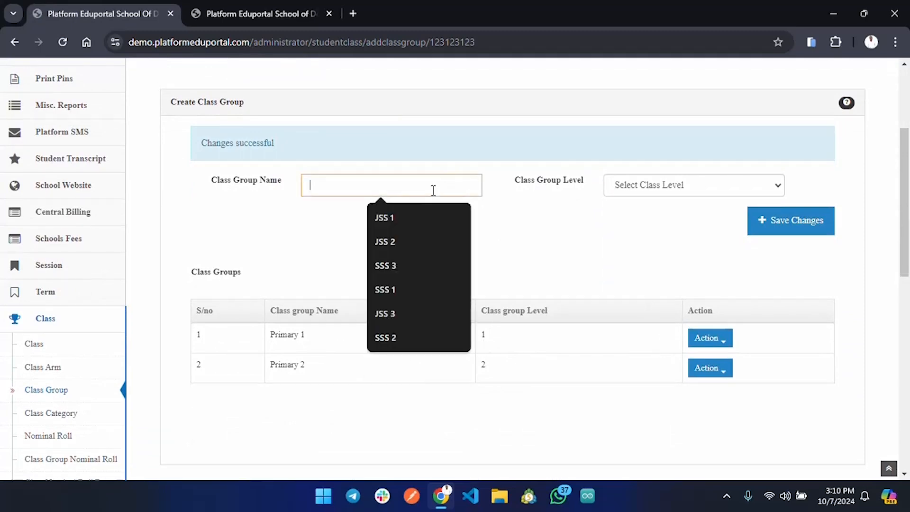
type("Prim")
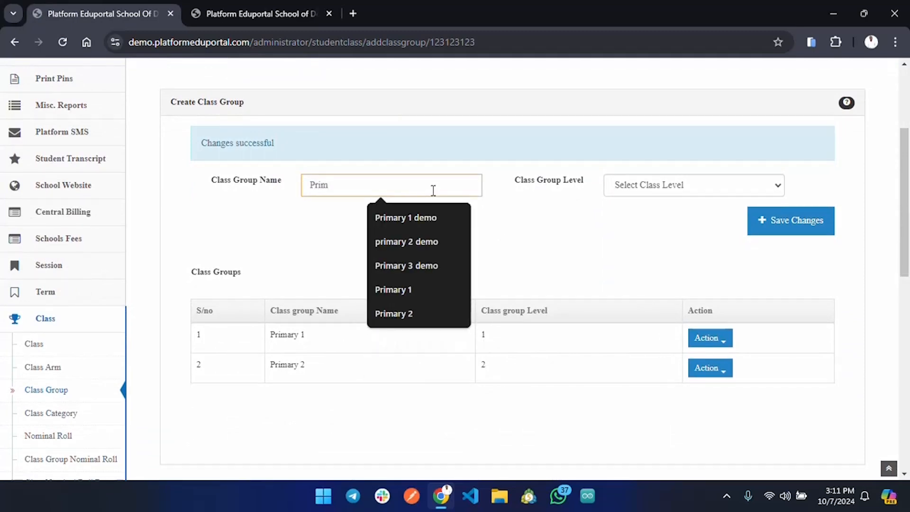
type("aryn")
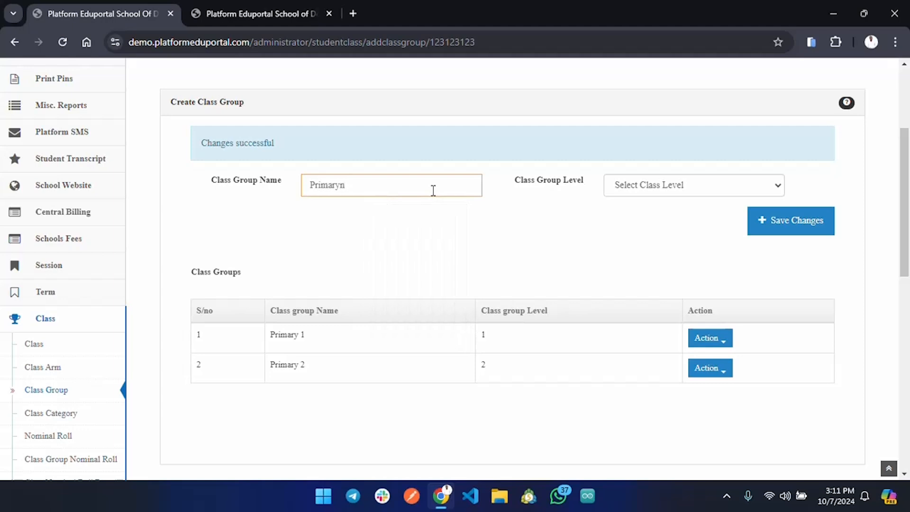
key("BackSpace")
type("3")
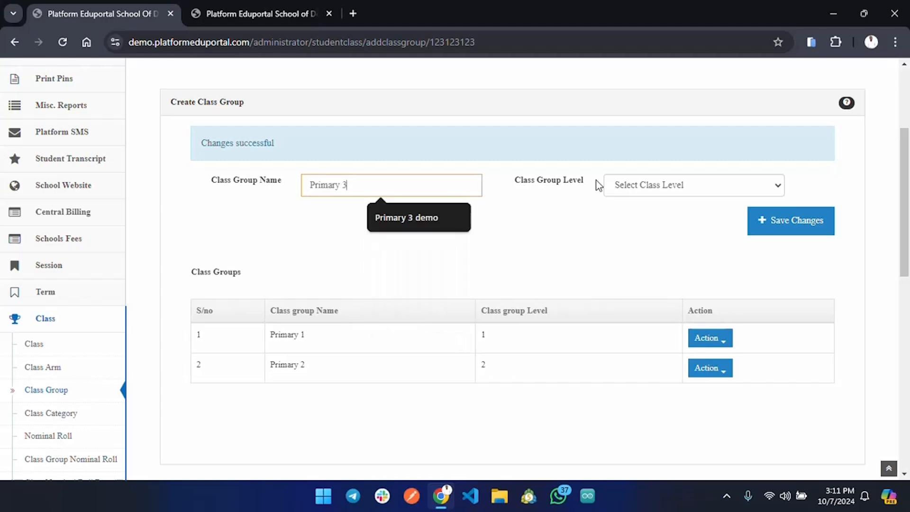
left_click(721, 181)
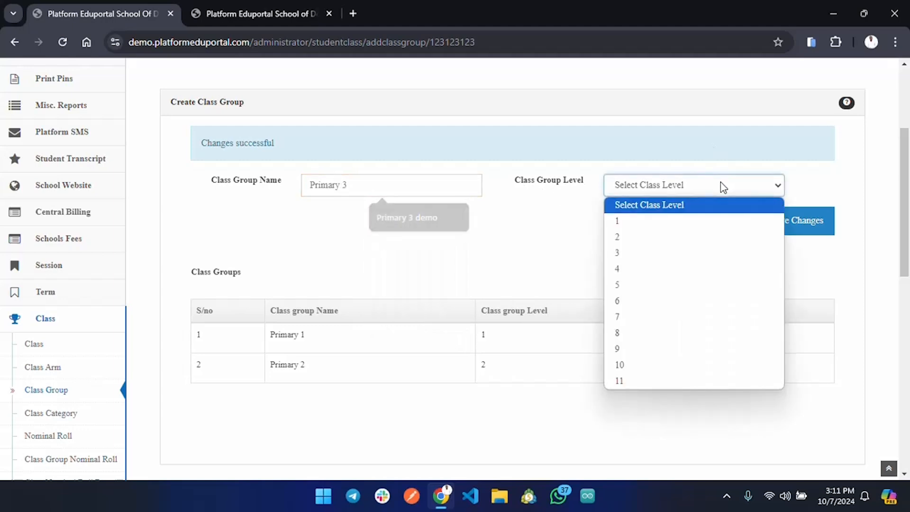
left_click(651, 260)
left_click(794, 231)
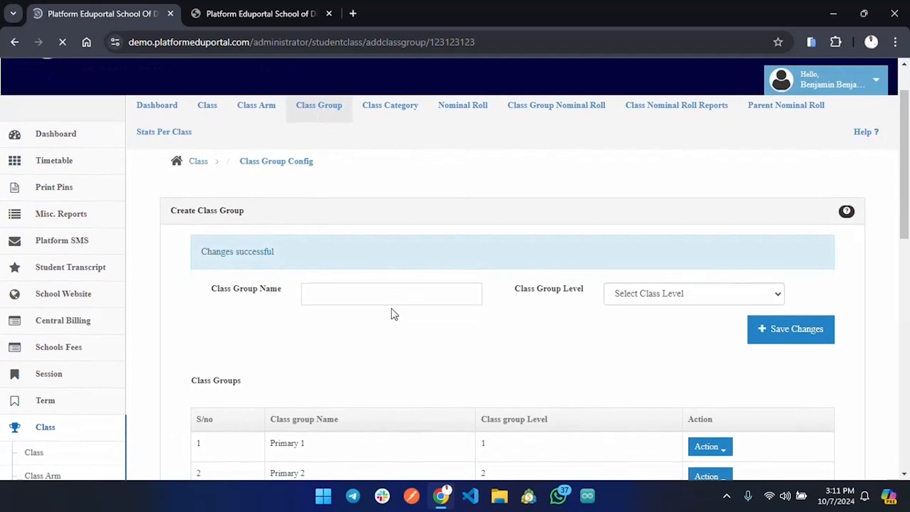
Step: Create a class group named Primary 4 with class group level 4 and save it
left_click(392, 296)
type("Pri")
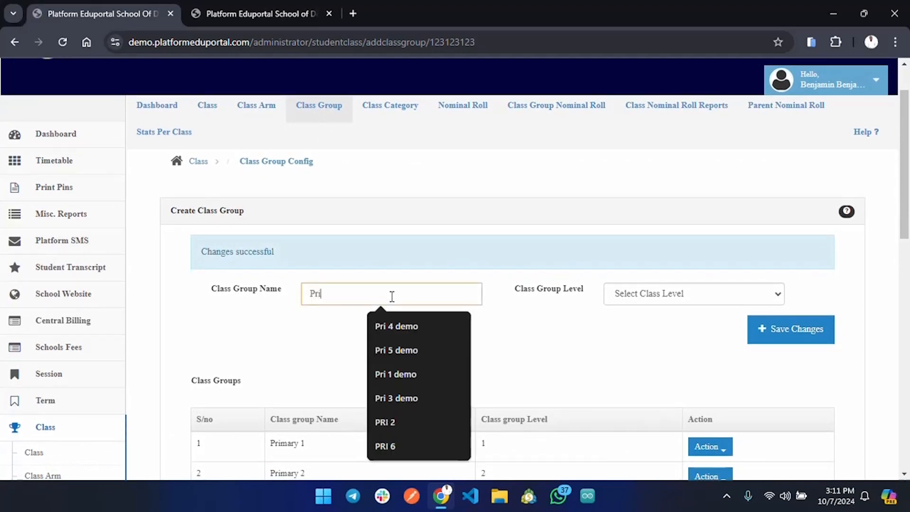
type("mary 4")
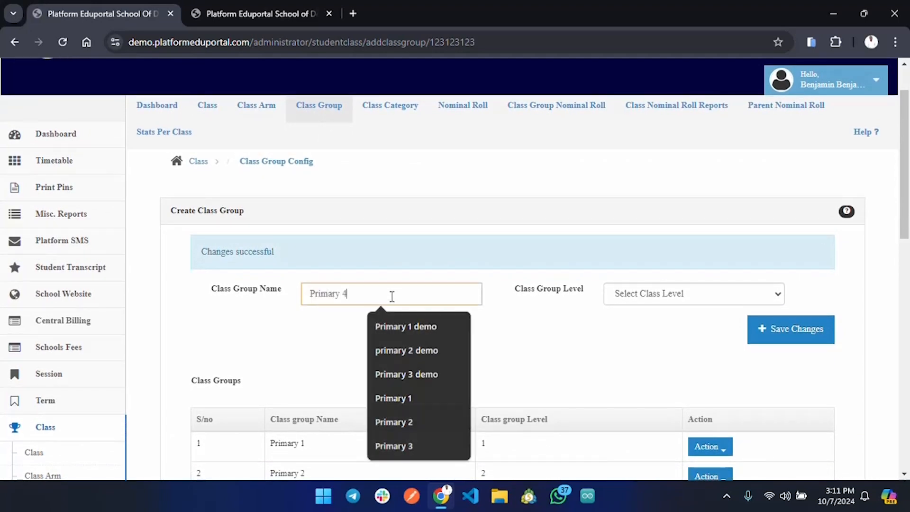
left_click(644, 303)
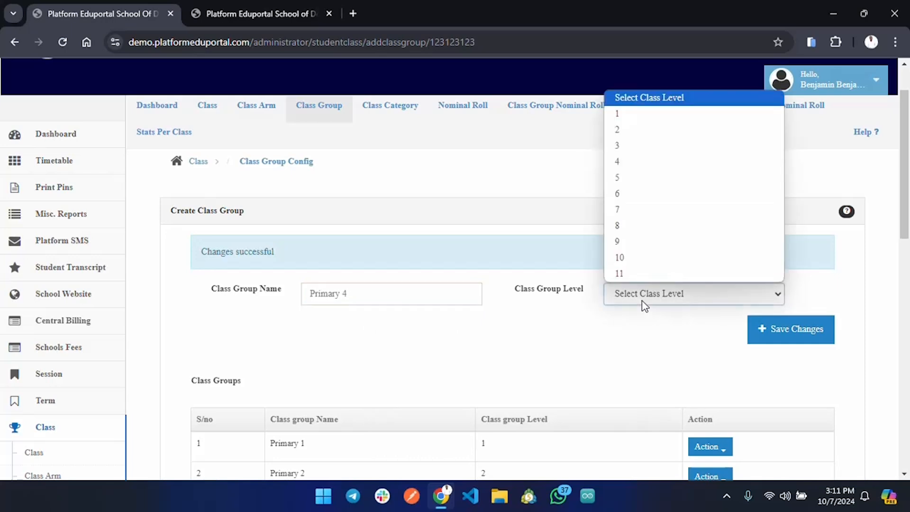
left_click(650, 166)
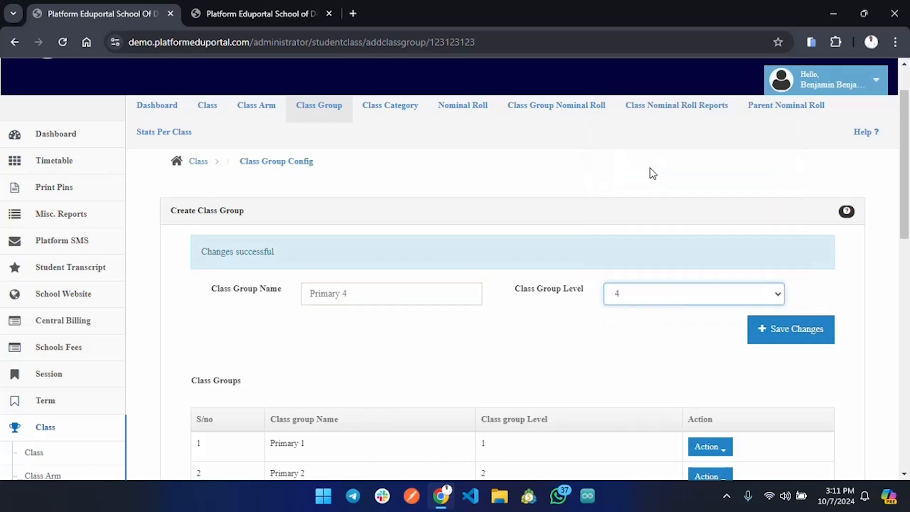
left_click(816, 332)
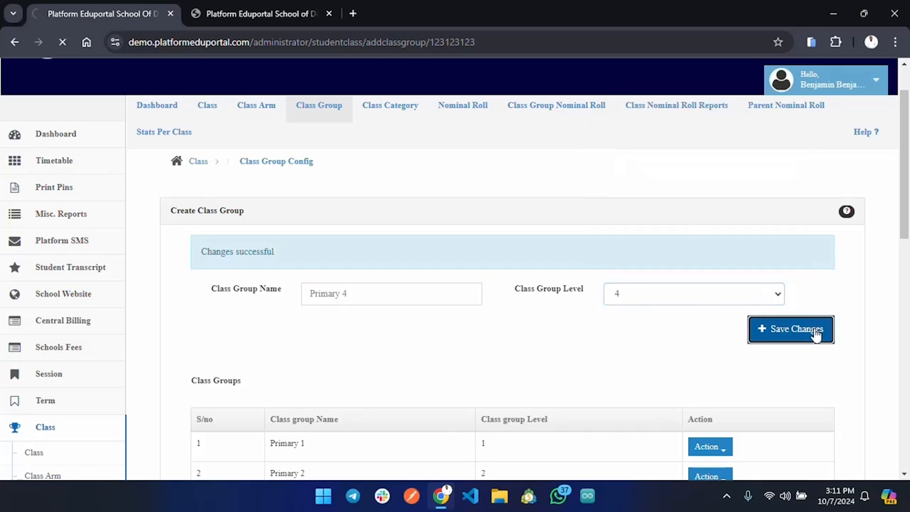
Step: Create a class group named Primary 5 with class group level 5 and save it
scroll(816, 331, "down", 2)
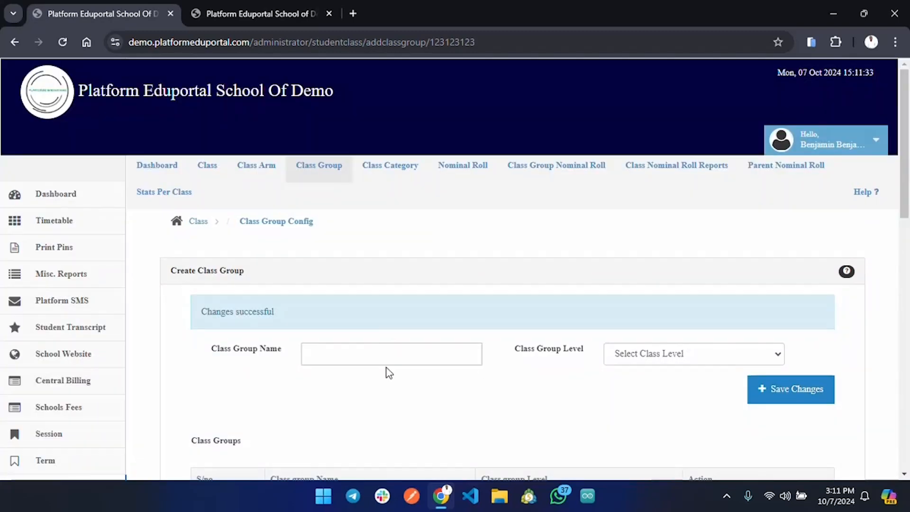
scroll(386, 372, "down", 2)
left_click(332, 239)
type("Primary 5")
left_click(683, 238)
left_click(655, 322)
left_click(789, 274)
Step: Create a class group named JSS 1 with class group level 6 and save it
scroll(323, 329, "down", 4)
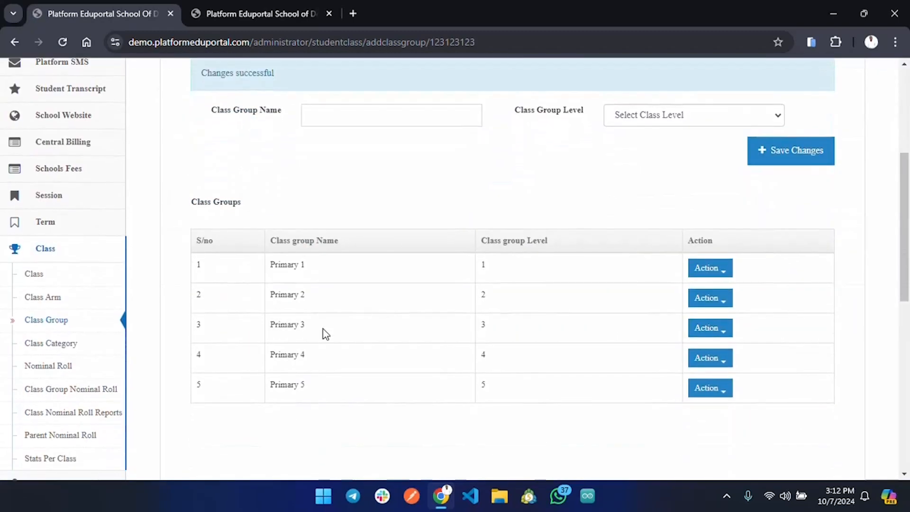
left_click(386, 115)
left_click(389, 148)
left_click(664, 116)
left_click(618, 232)
left_click(787, 150)
Step: Create a class group named JSS 2 with class group level 7 and save it
left_click(386, 355)
left_click(388, 225)
left_click(783, 75)
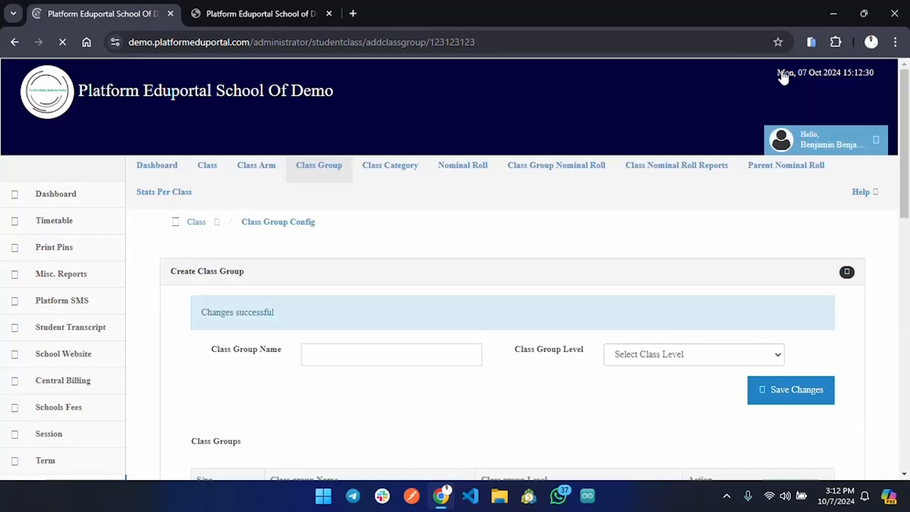
Step: Create a class group named JSS 3 with class group level 8 and save it
left_click(390, 354)
left_click(390, 250)
left_click(664, 353)
left_click(621, 288)
left_click(785, 392)
Step: Create a class group named SSS 1 with class group level 9 and save it
left_click(390, 354)
left_click(395, 298)
left_click(778, 385)
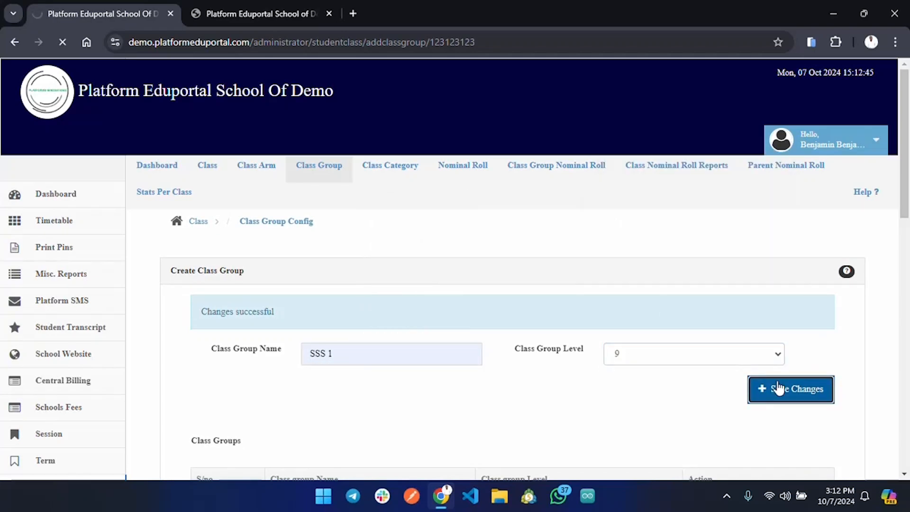
Step: Create a class group named SSS 2 with class group level 10 and save it
scroll(778, 387, "down", 10)
scroll(778, 387, "up", 6)
left_click(393, 103)
left_click(392, 231)
left_click(683, 103)
left_click(621, 284)
left_click(799, 139)
Step: Create a class group named SSS 3 with class group level 11 and save it
left_click(417, 353)
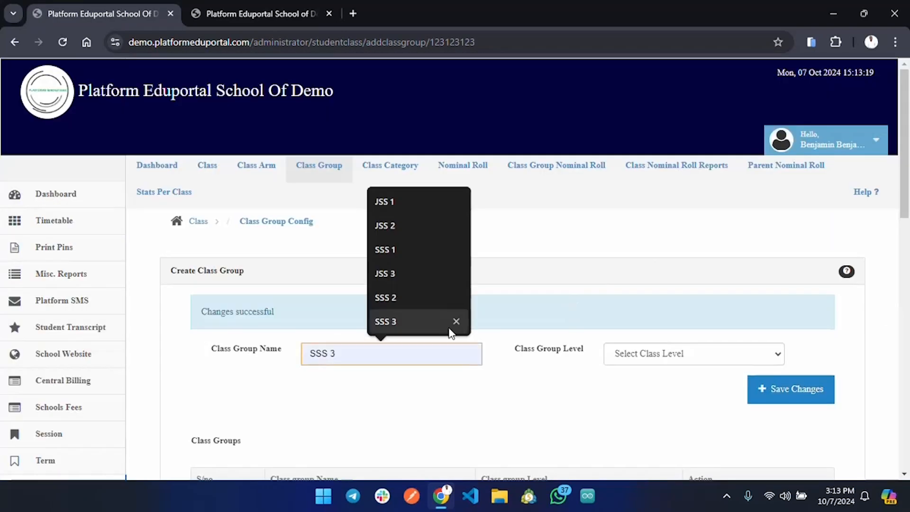
left_click(449, 331)
left_click(664, 353)
left_click(652, 340)
scroll(711, 332, "down", 2)
left_click(795, 323)
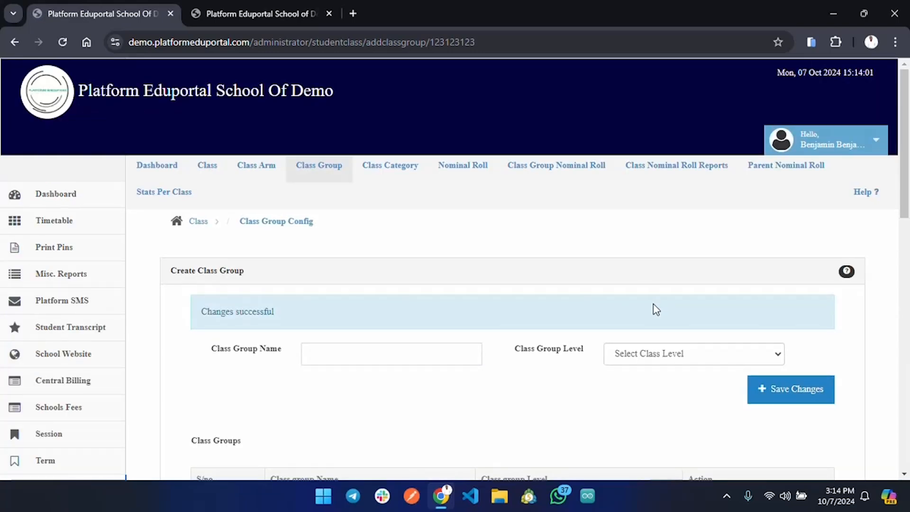
Step: Review the saved class groups with their levels and open the Class Category configuration page
scroll(656, 310, "down", 7)
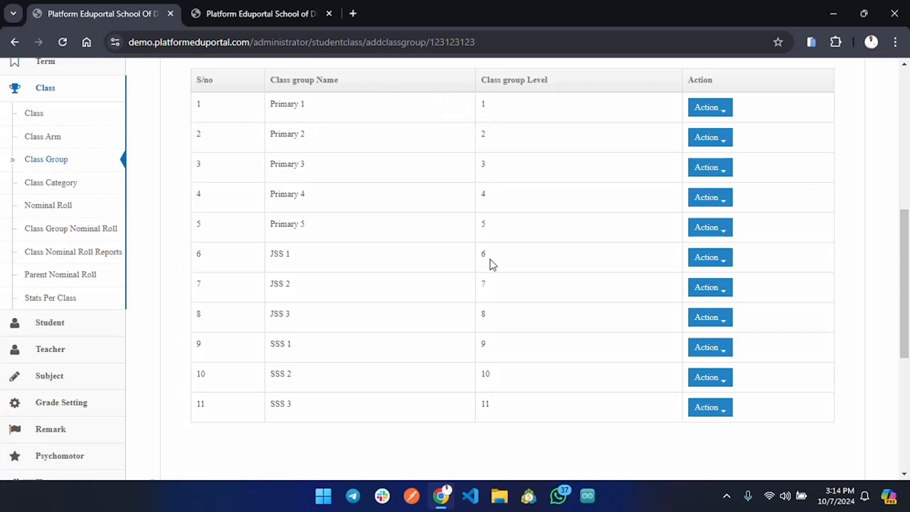
scroll(497, 382, "down", 3)
scroll(498, 381, "up", 10)
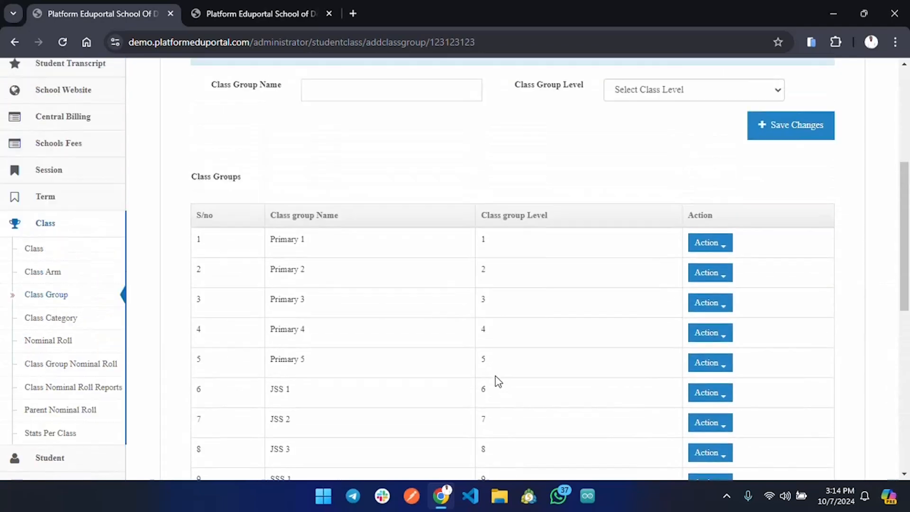
scroll(498, 381, "down", 5)
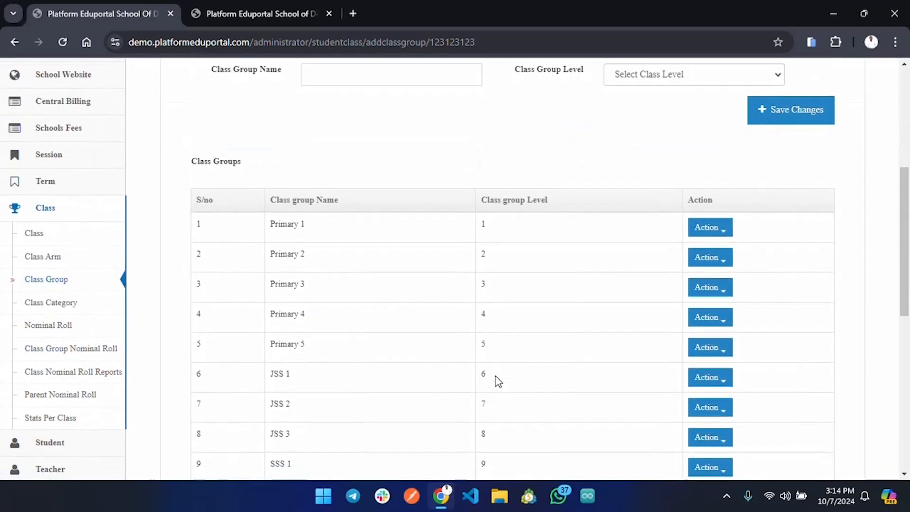
scroll(497, 382, "up", 6)
scroll(498, 382, "down", 1)
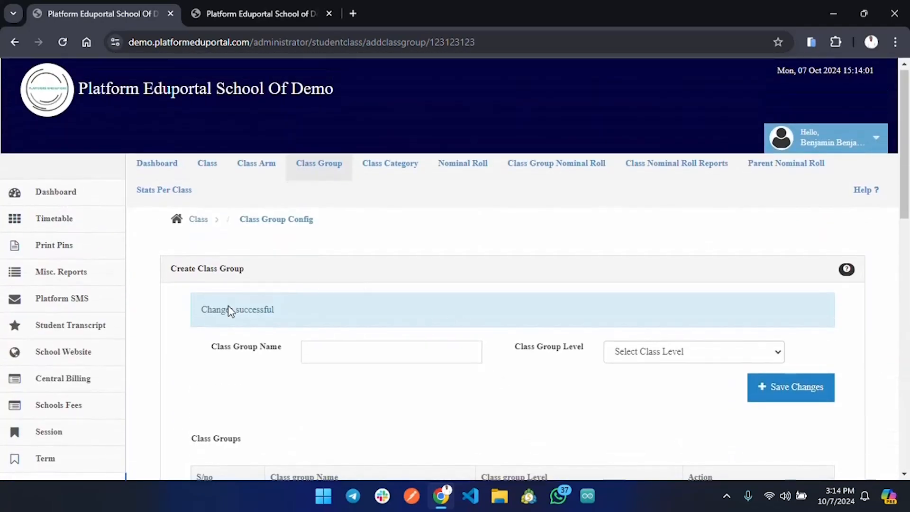
left_click(390, 170)
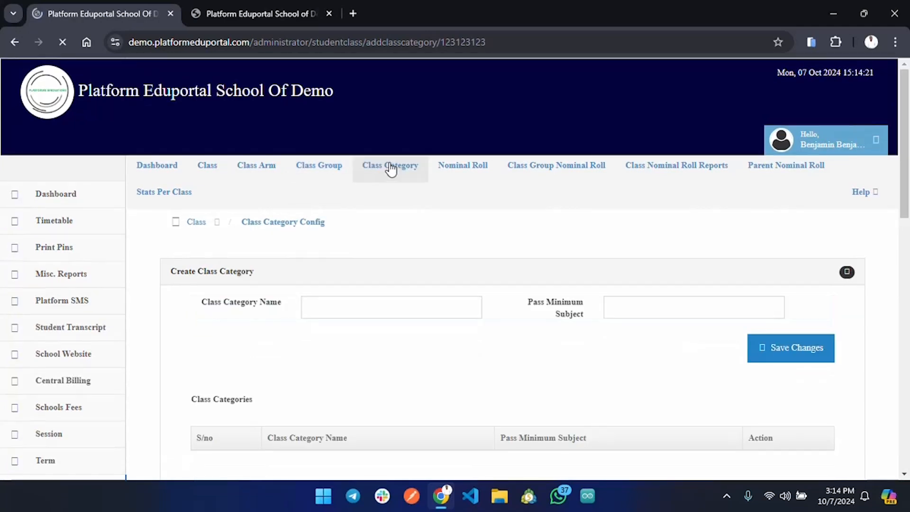
Step: Create a class category named PRIMARY SECTION with a pass minimum subject of 9, save it and check the class categories list
left_click(426, 311)
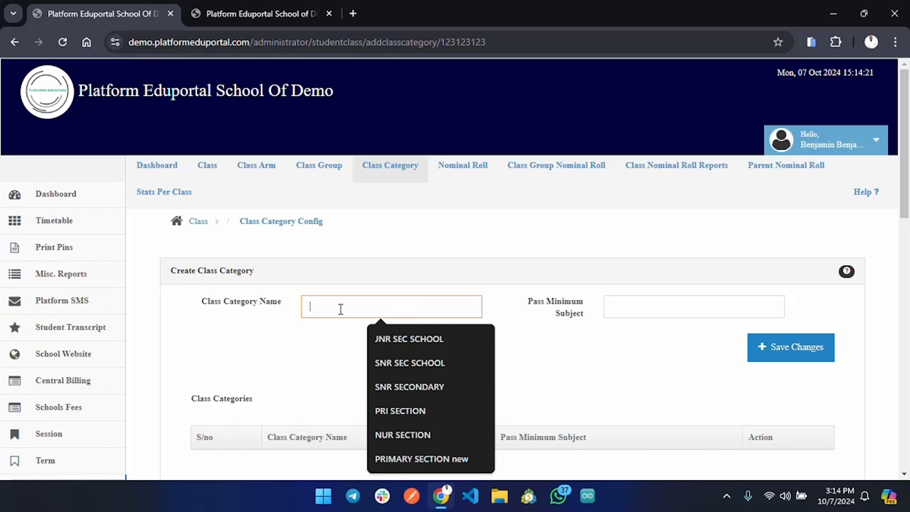
type("Pri")
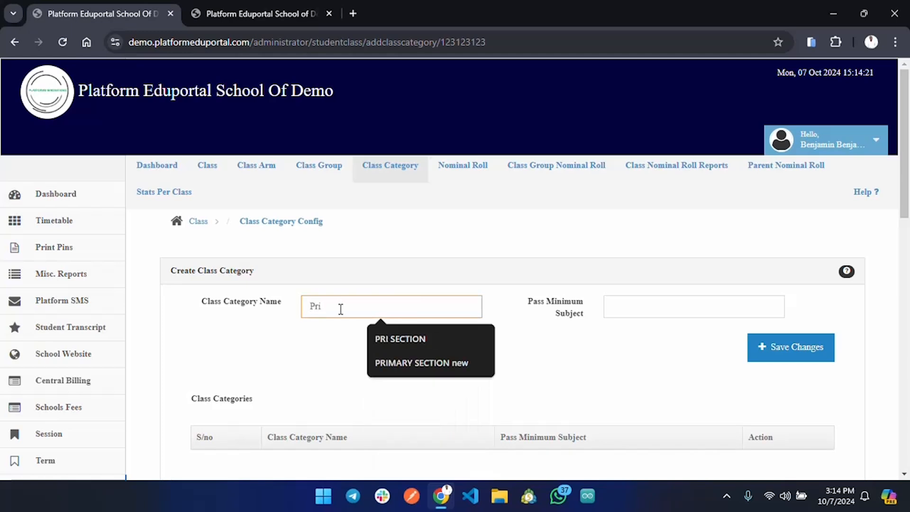
key("BackSpace")
key("BackSpace")
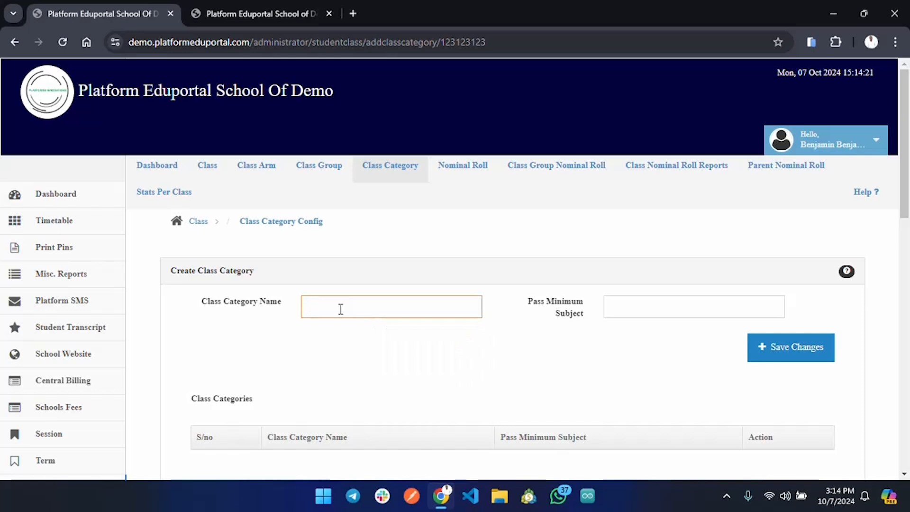
type("PR")
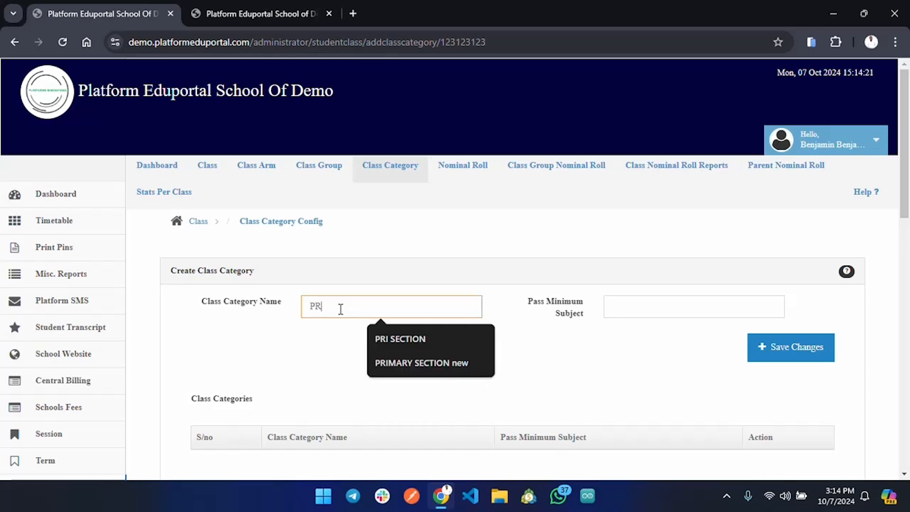
type("IMARY SECTION")
left_click(682, 310)
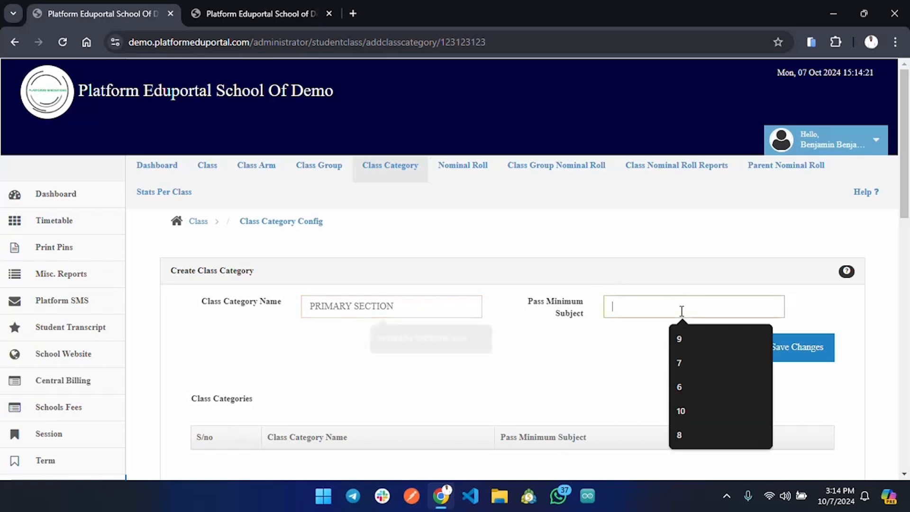
left_click(694, 353)
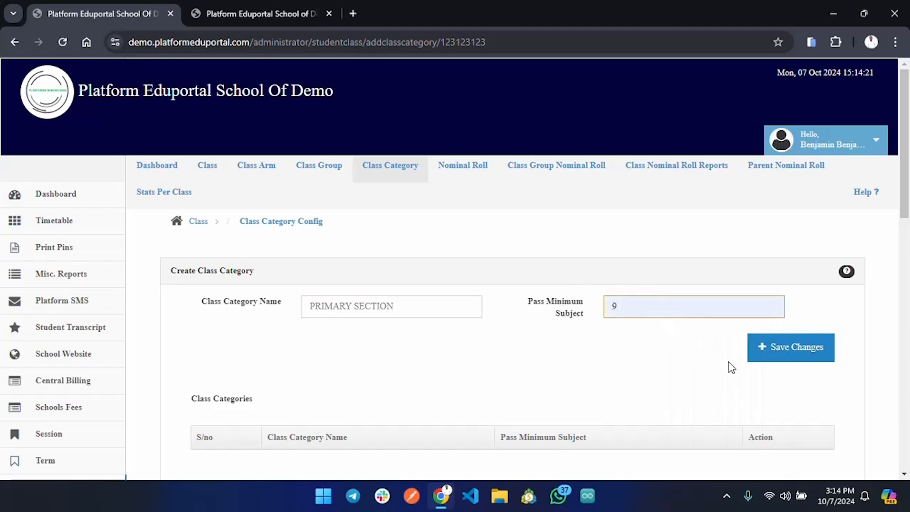
left_click(787, 352)
scroll(789, 354, "down", 1)
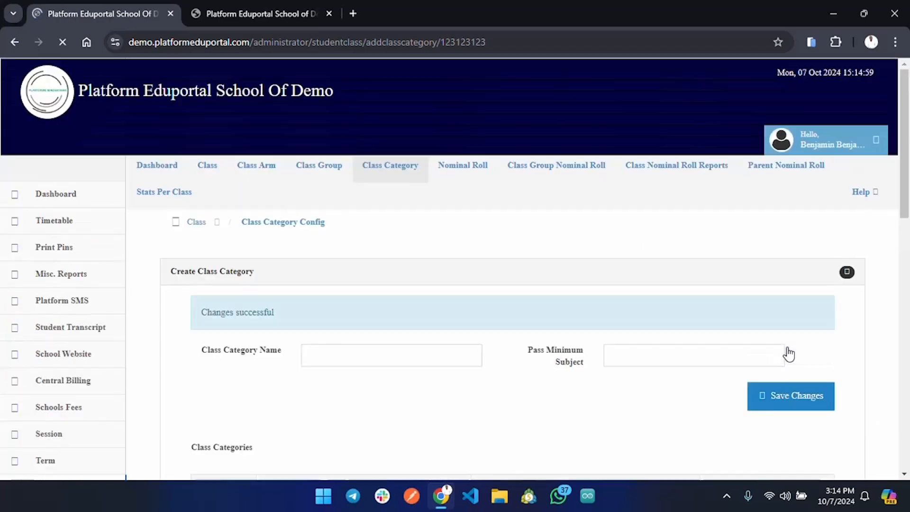
scroll(789, 355, "down", 6)
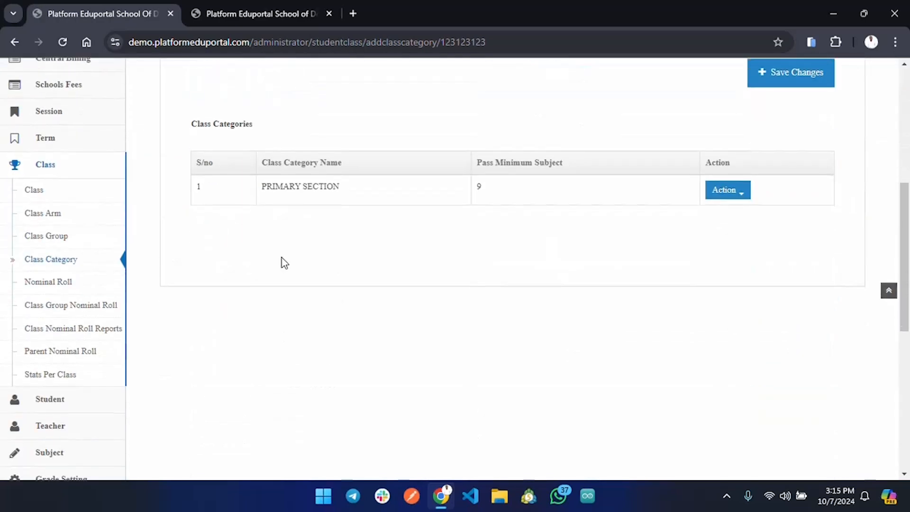
Step: Create a class category named JUNIOR SEC. SCH with a pass minimum subject of 9 and save it
scroll(313, 183, "up", 4)
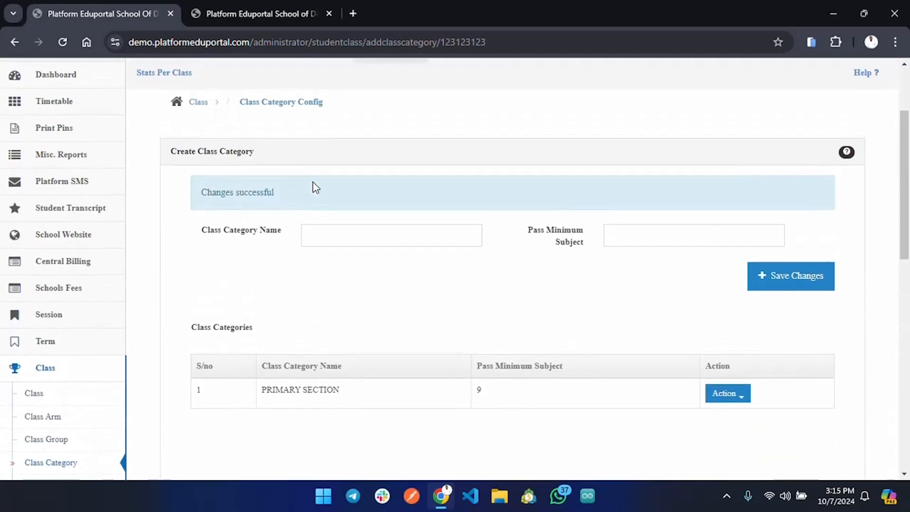
scroll(314, 183, "up", 2)
left_click(360, 303)
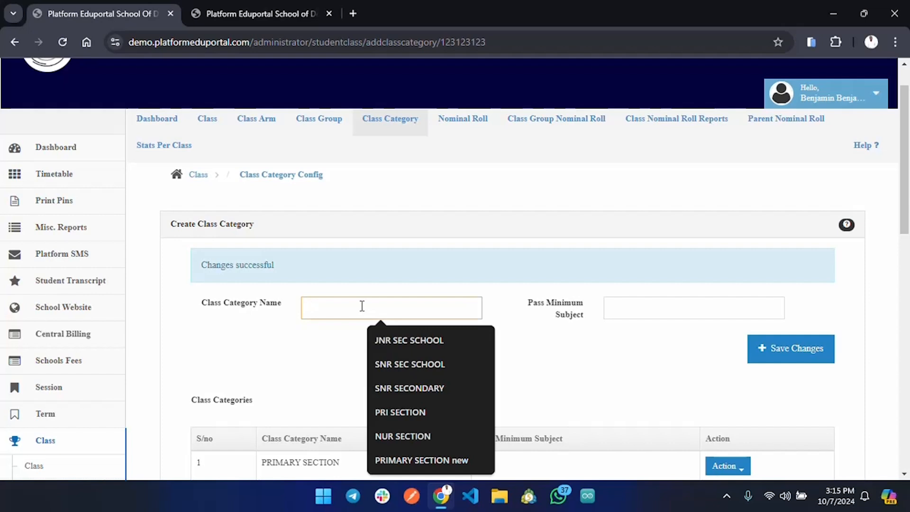
type("J")
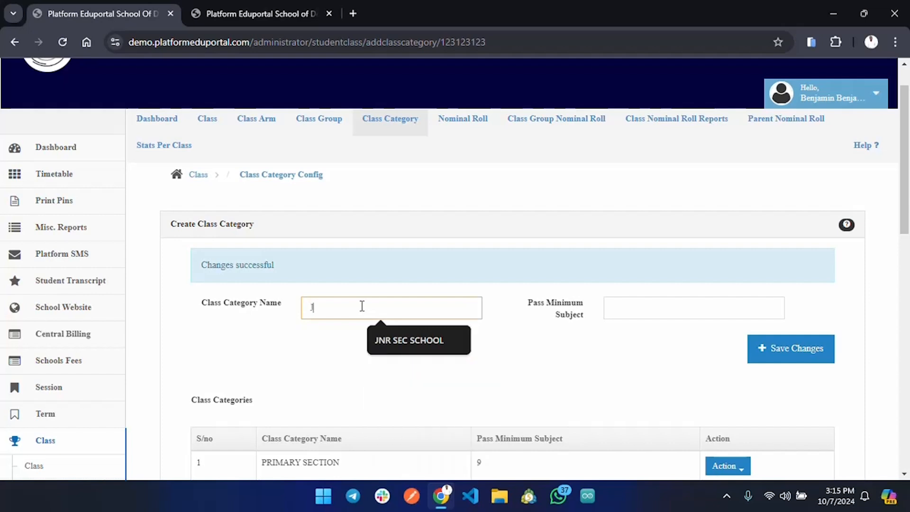
type("UNIOR S")
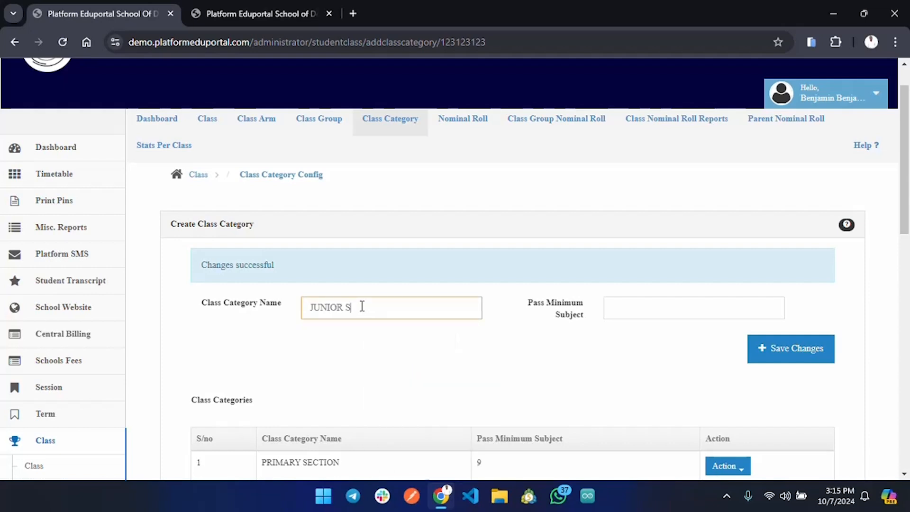
type("EC. SCH")
left_click(632, 308)
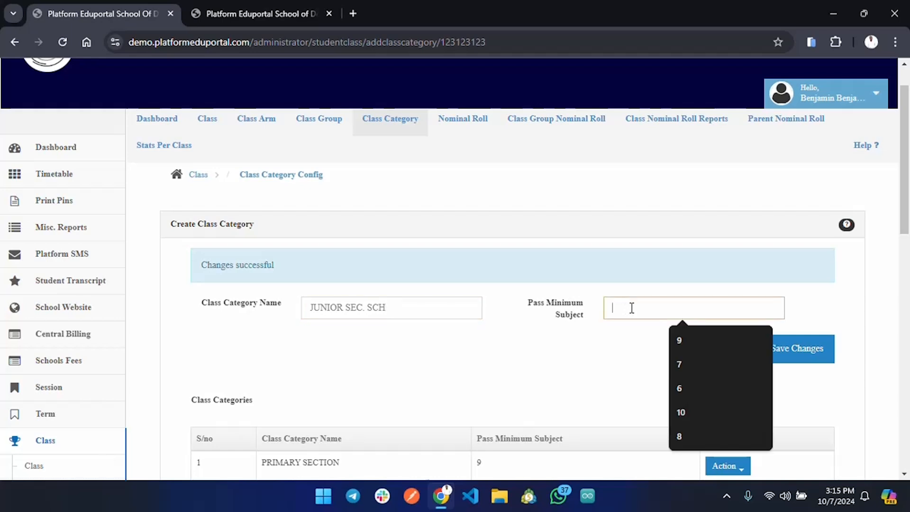
left_click(701, 337)
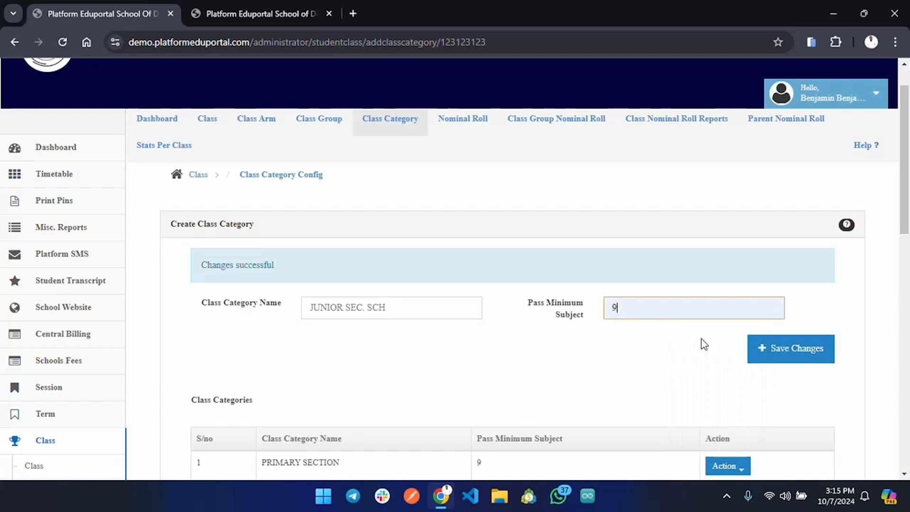
left_click(798, 355)
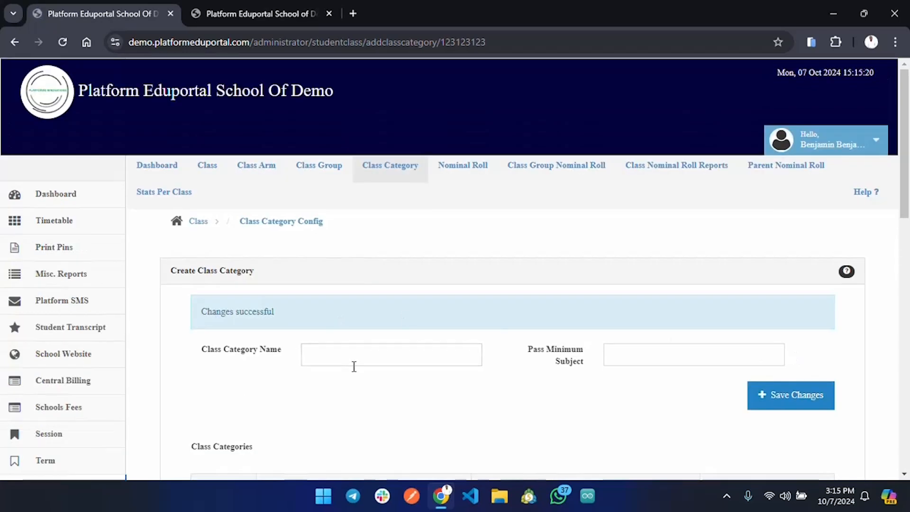
Step: Create a class category named SENIOR SEC. SCH. with a pass minimum subject of 10 and save it
left_click(354, 361)
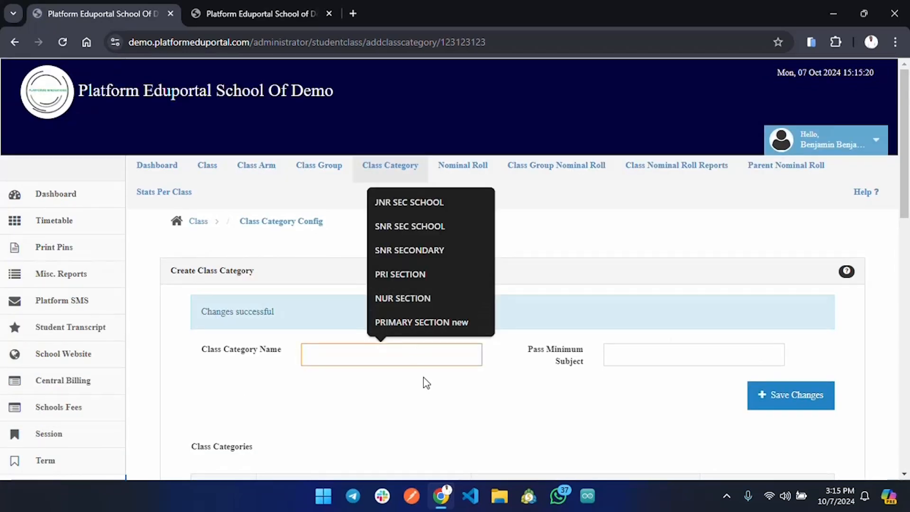
type("SENIOR SEC. ")
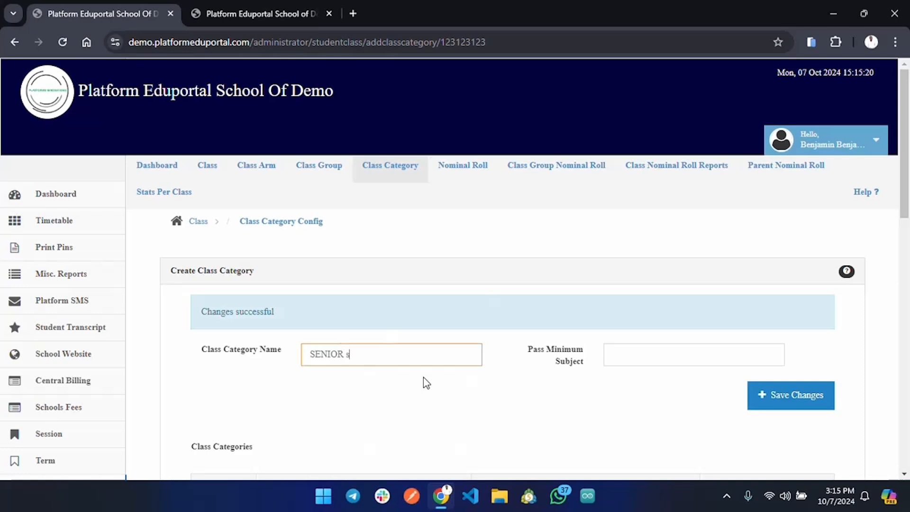
type("SCH")
left_click(638, 355)
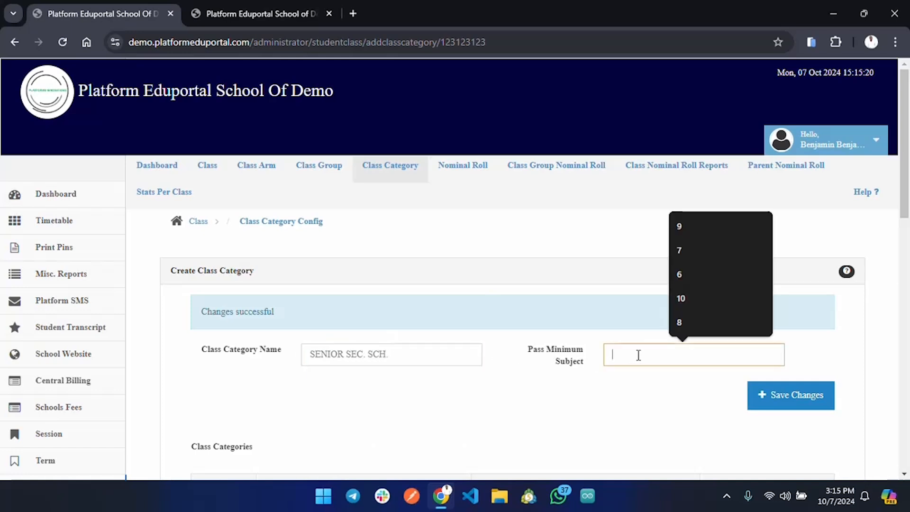
left_click(696, 297)
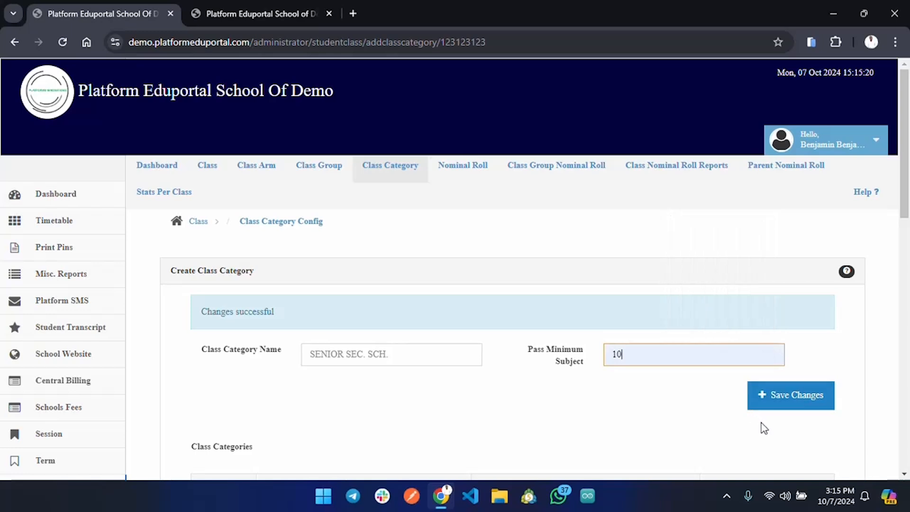
left_click(783, 407)
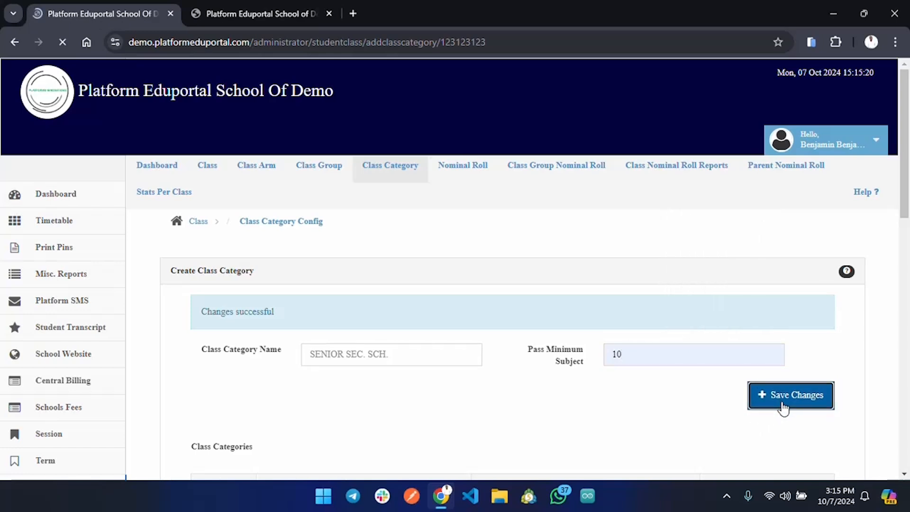
Step: Edit the PRIMARY SECTION class category, set its pass minimum subject to 8, save it and check the class categories list
scroll(784, 408, "down", 6)
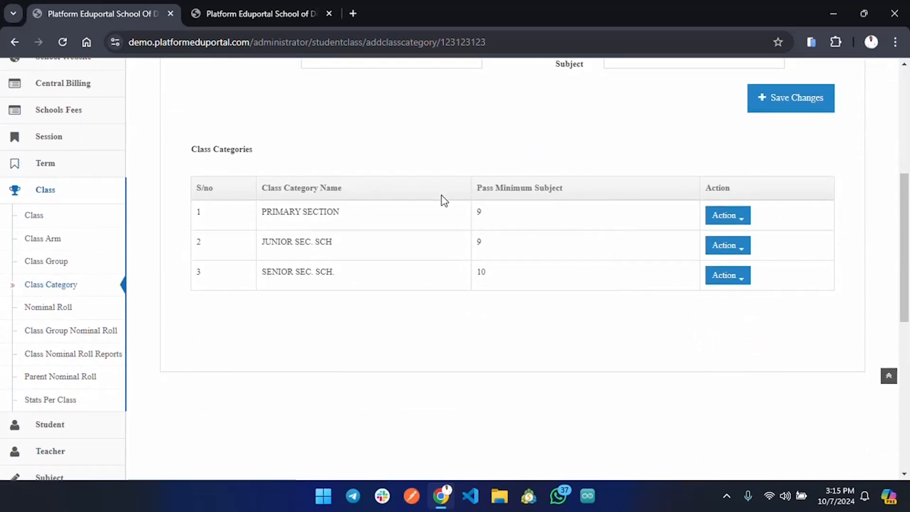
left_click(738, 222)
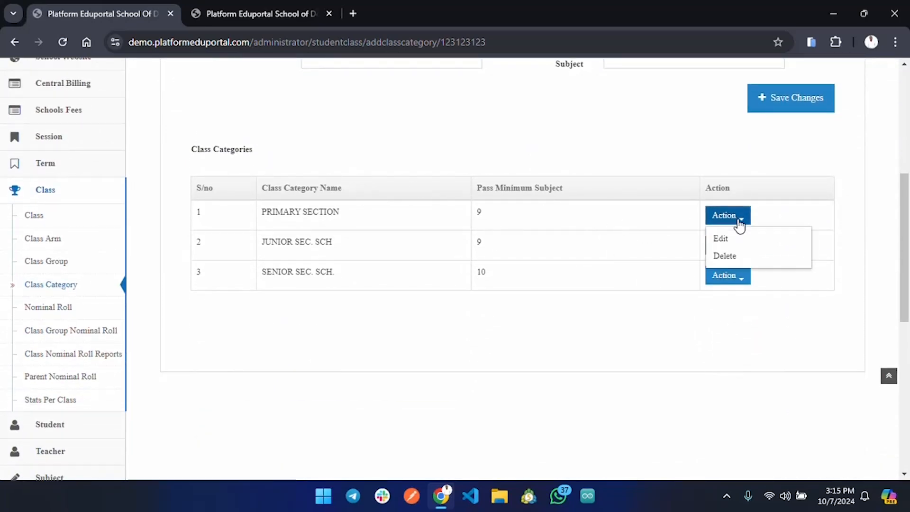
left_click(763, 241)
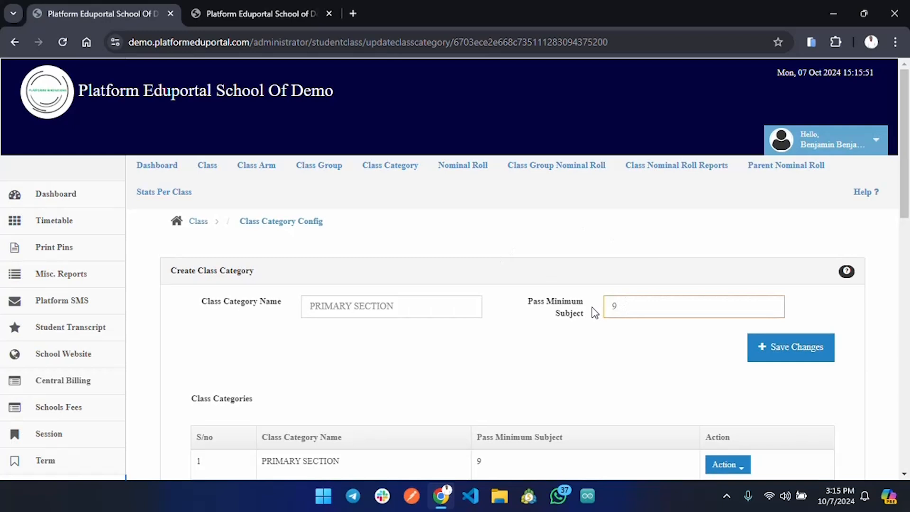
type("8")
left_click(802, 347)
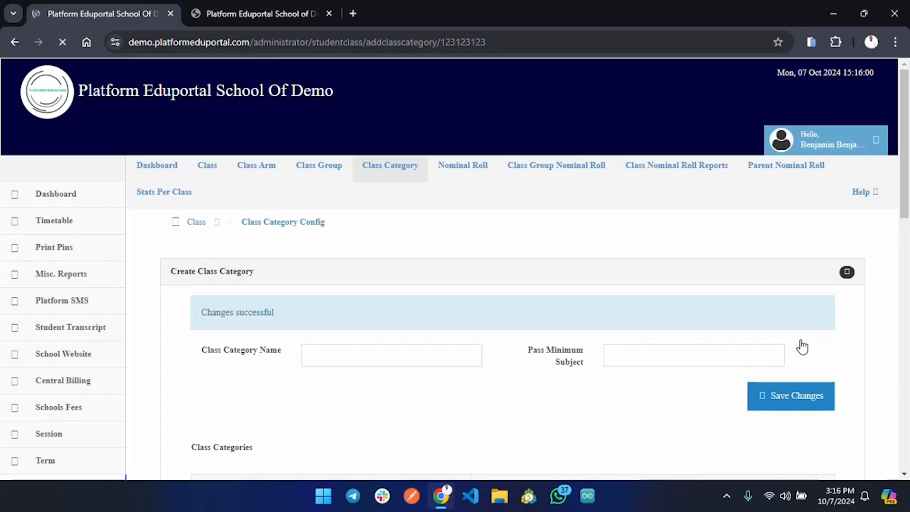
scroll(802, 347, "down", 5)
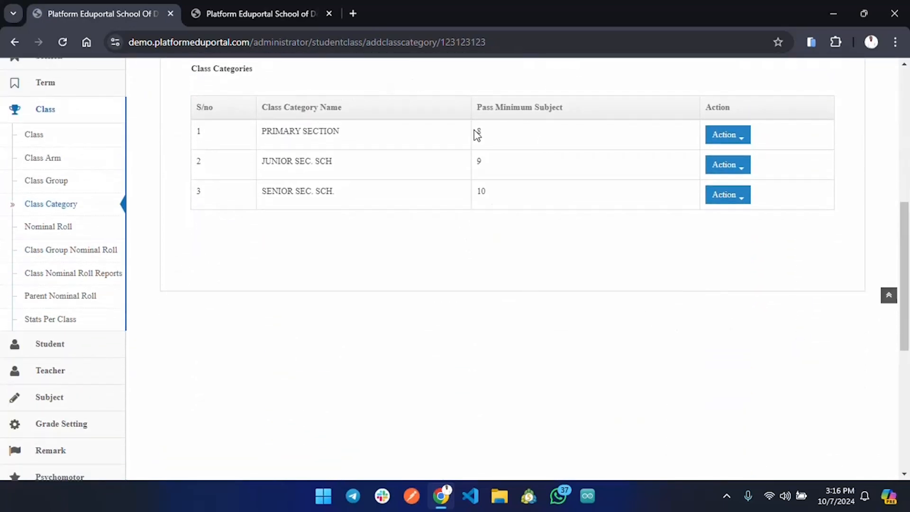
Step: Open the Class Arm configuration page, create a class arm named A and save it
scroll(491, 137, "up", 5)
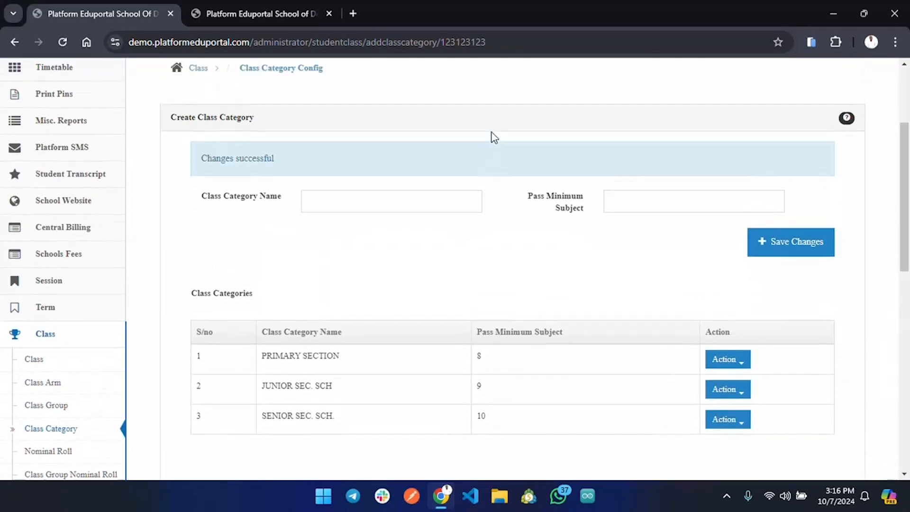
scroll(494, 137, "up", 3)
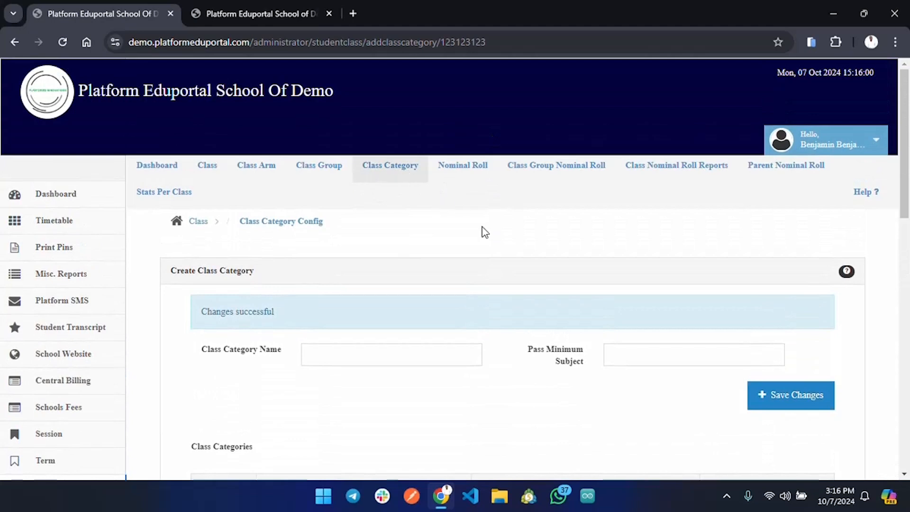
left_click(255, 176)
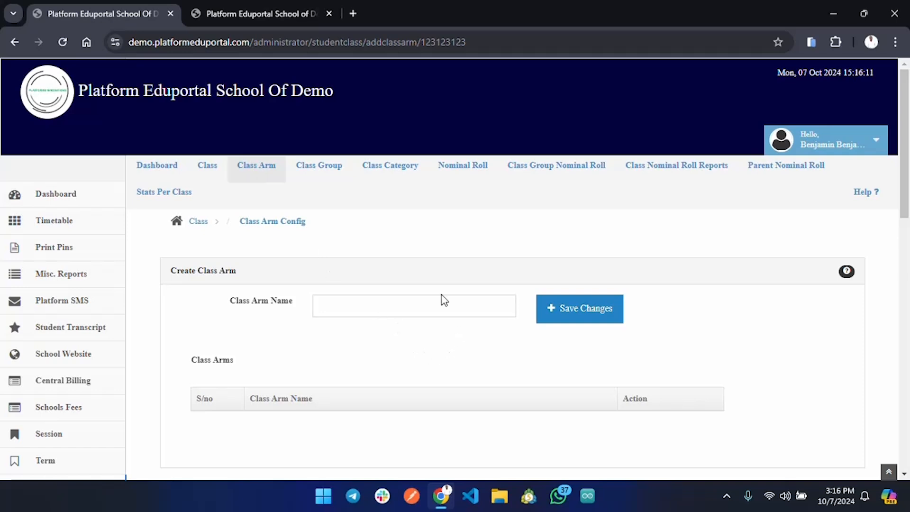
double_click(431, 306)
left_click(432, 305)
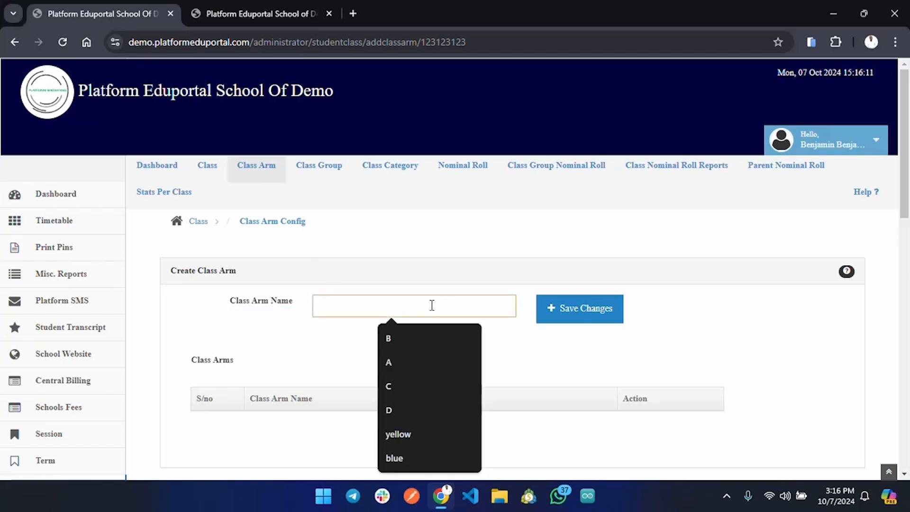
left_click(311, 341)
scroll(313, 342, "down", 2)
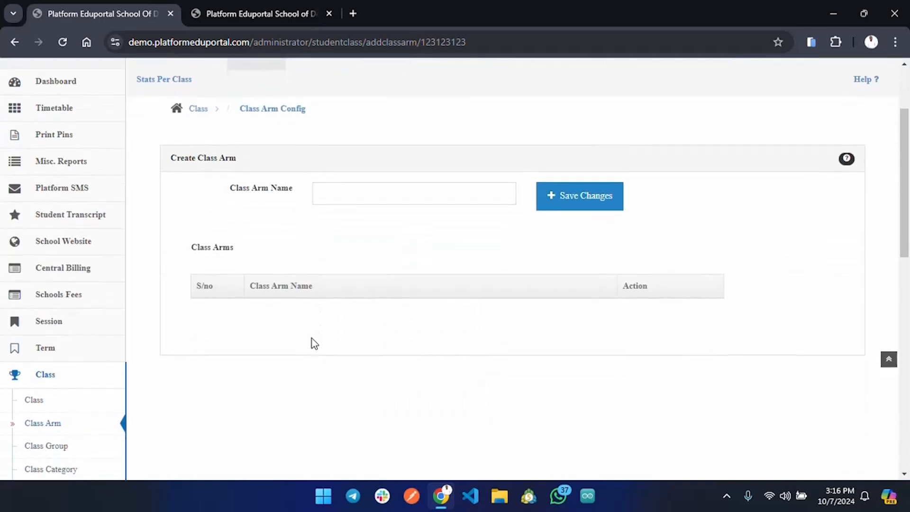
scroll(312, 342, "up", 1)
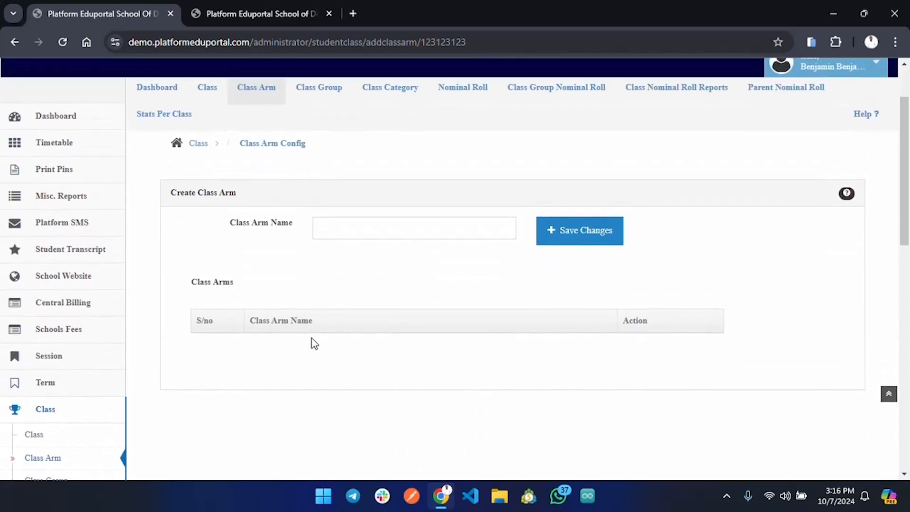
left_click(368, 236)
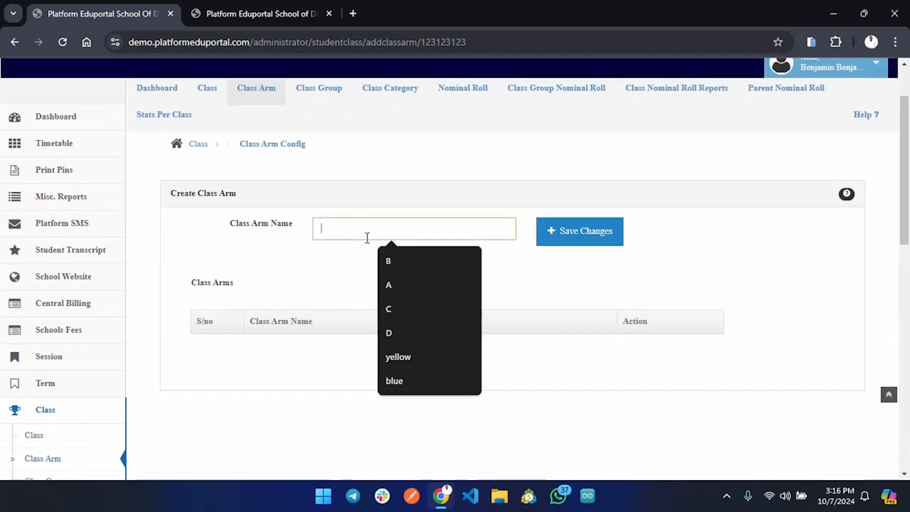
left_click(403, 283)
left_click(586, 234)
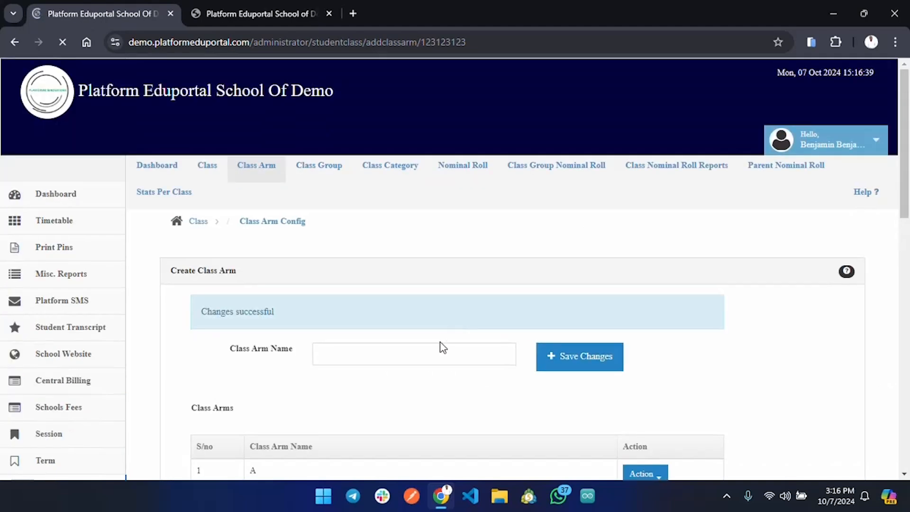
Step: Create a class arm named B, save it and check the class arms list
left_click(425, 349)
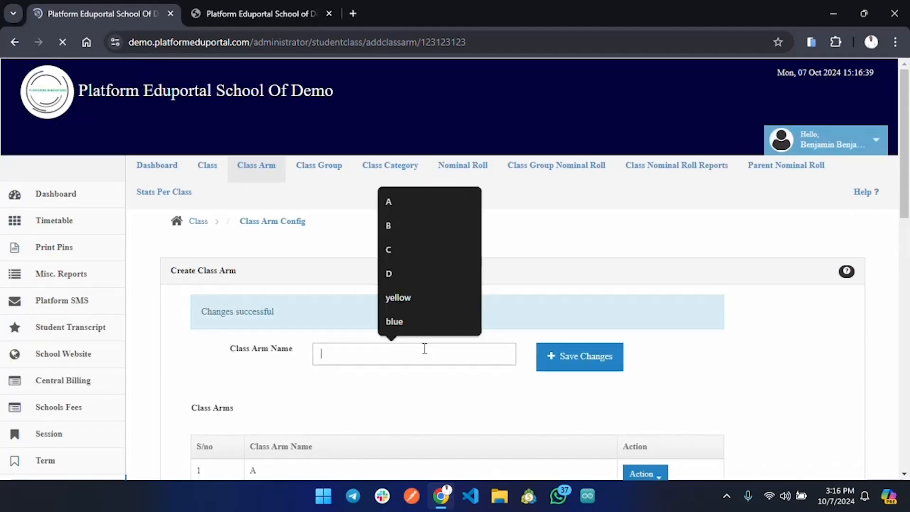
type("B")
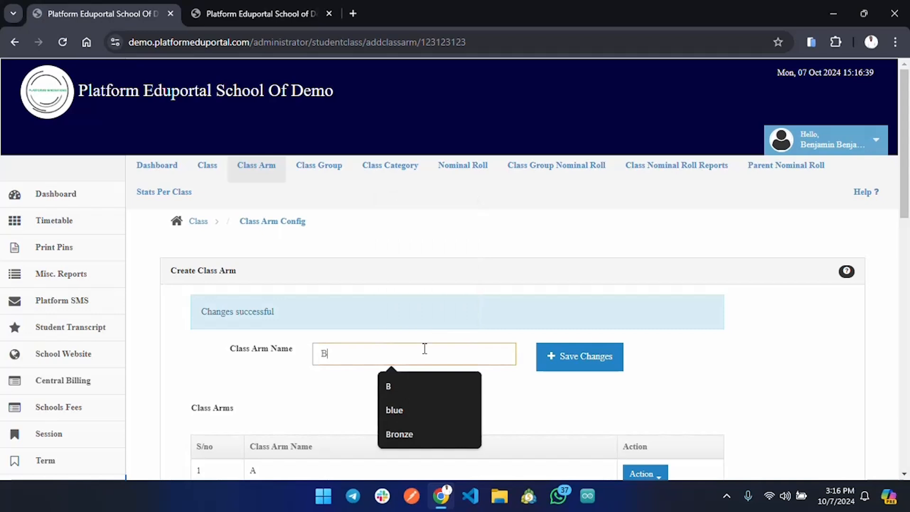
left_click(564, 359)
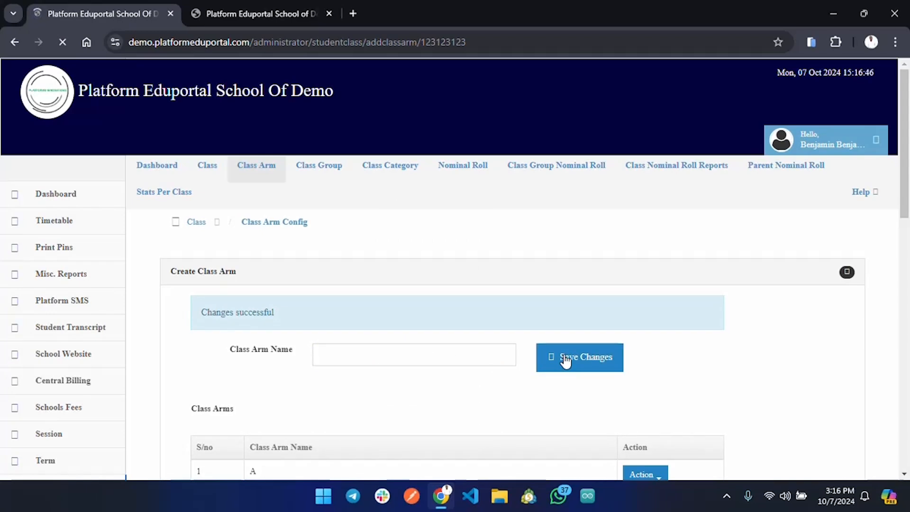
scroll(565, 360, "down", 3)
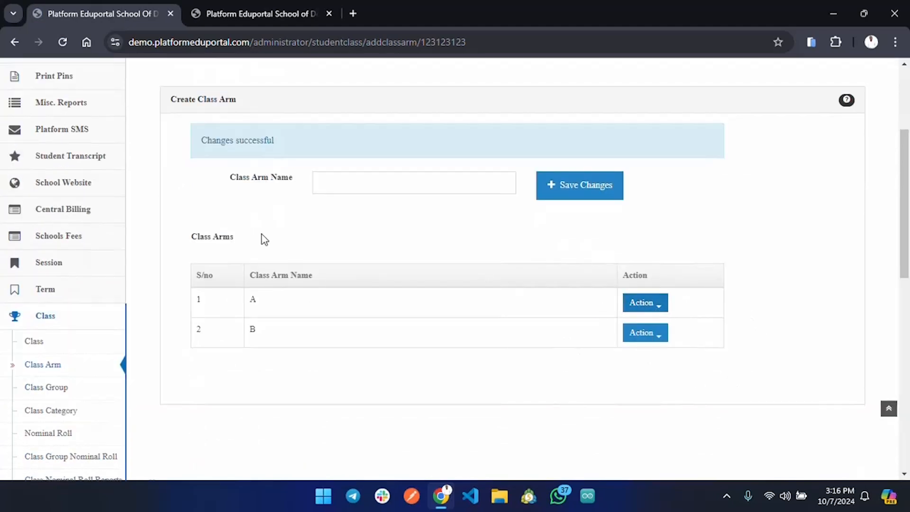
Step: Open the Class configuration page and select class group Primary 1 and class arm A for the new class
scroll(221, 234, "up", 3)
left_click(208, 169)
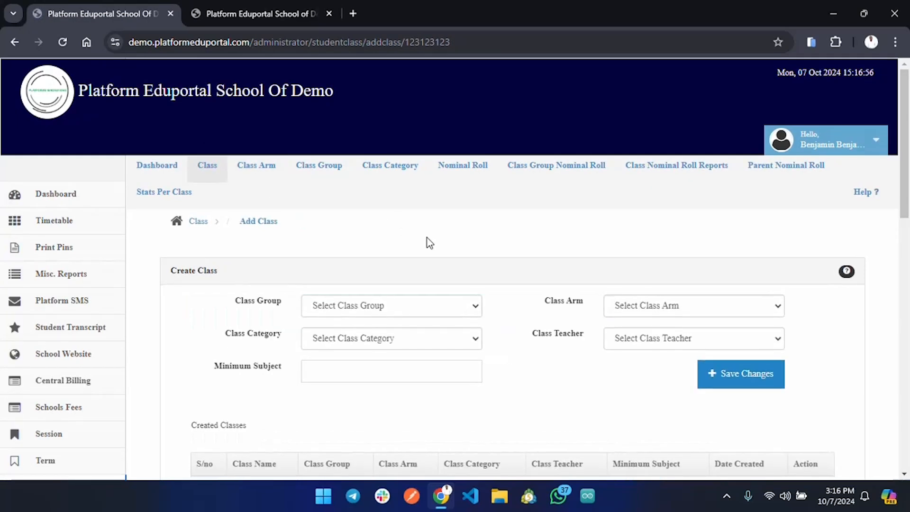
scroll(424, 303, "down", 3)
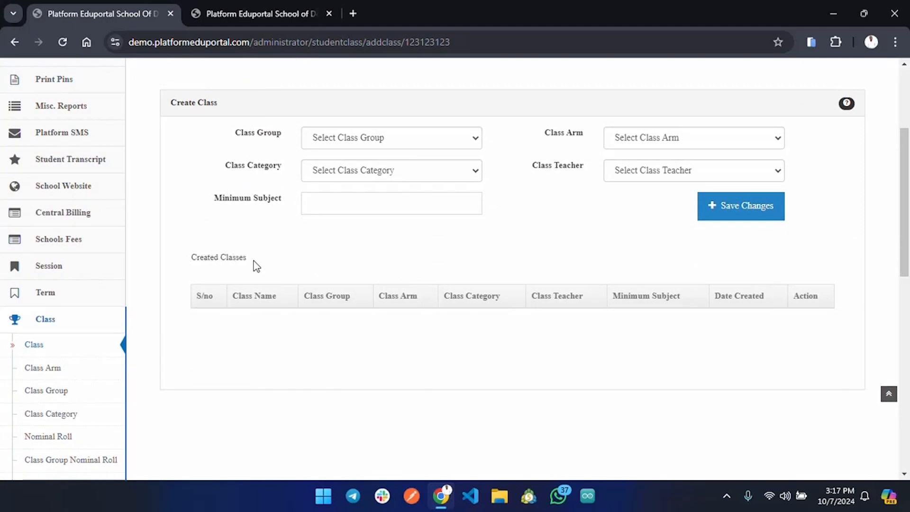
scroll(365, 176, "up", 2)
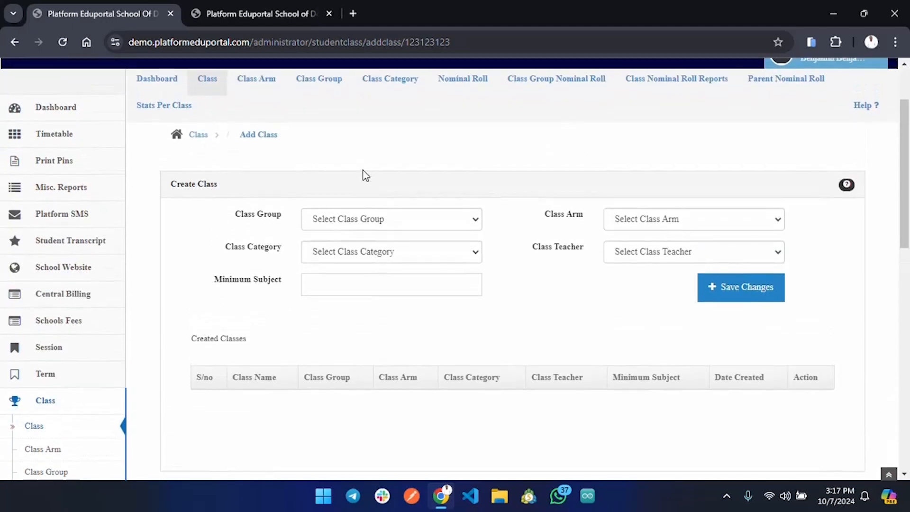
left_click(455, 221)
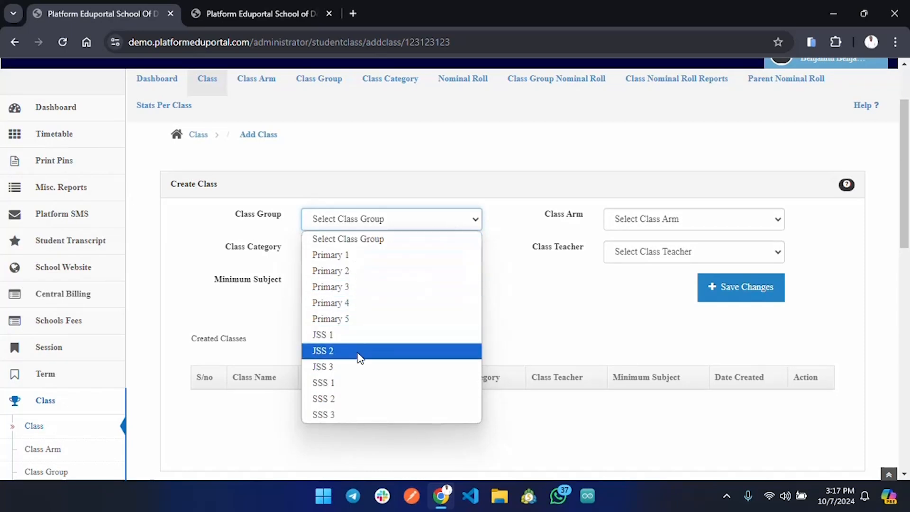
left_click(370, 255)
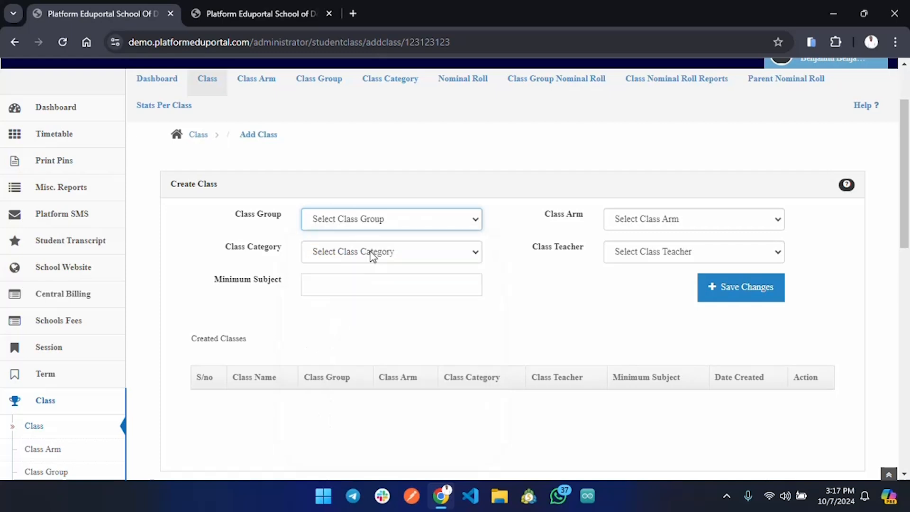
left_click(679, 221)
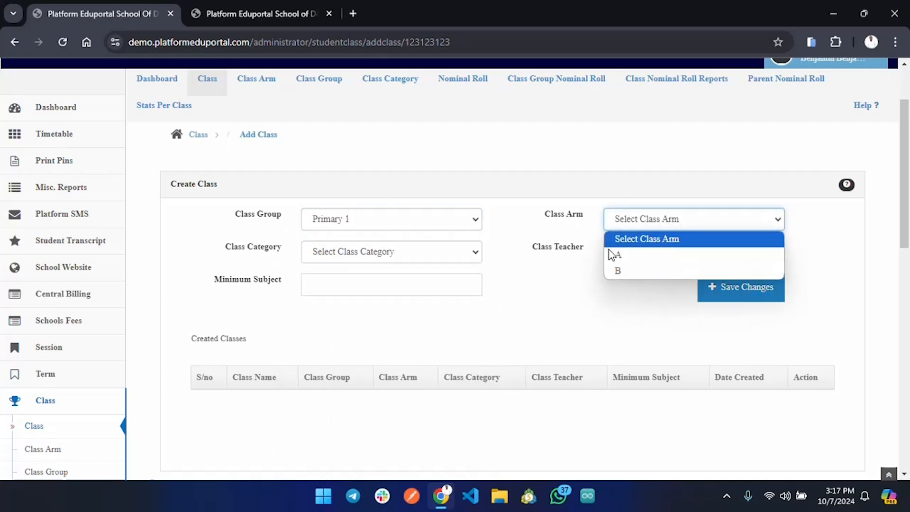
left_click(650, 256)
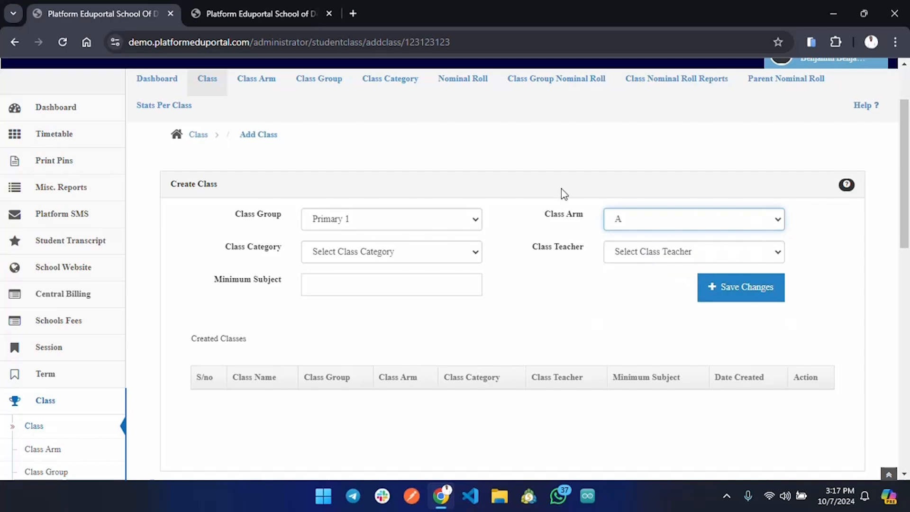
Step: Assign the PRIMARY SECTION category and a minimum subject of 8 to the new class, leave the class teacher unselected and save it
left_click(420, 257)
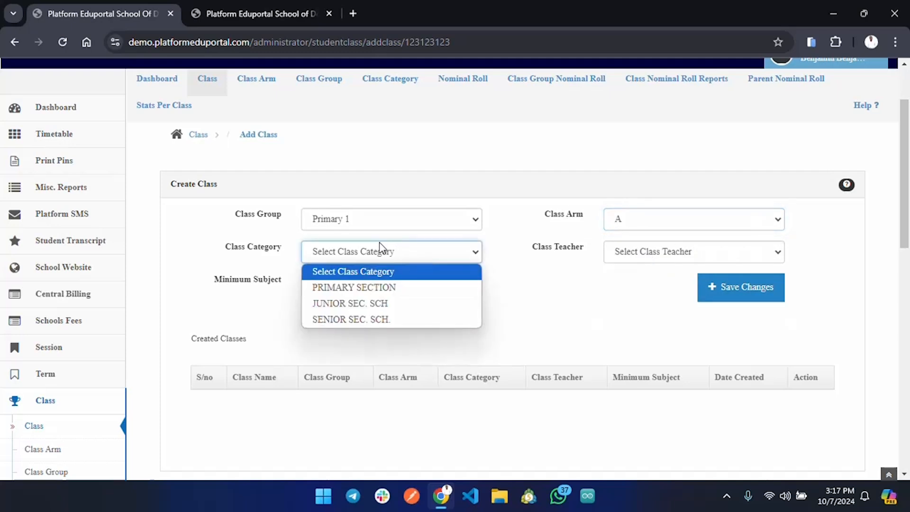
left_click(354, 290)
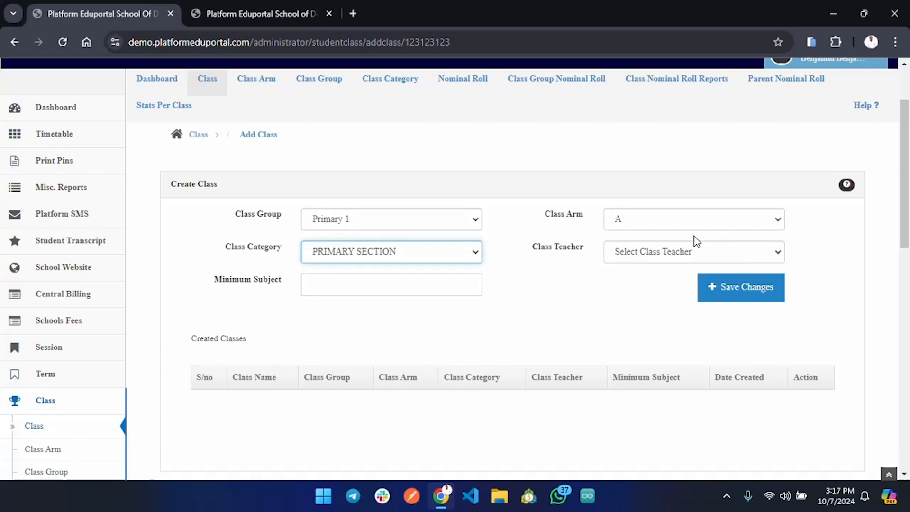
left_click(689, 258)
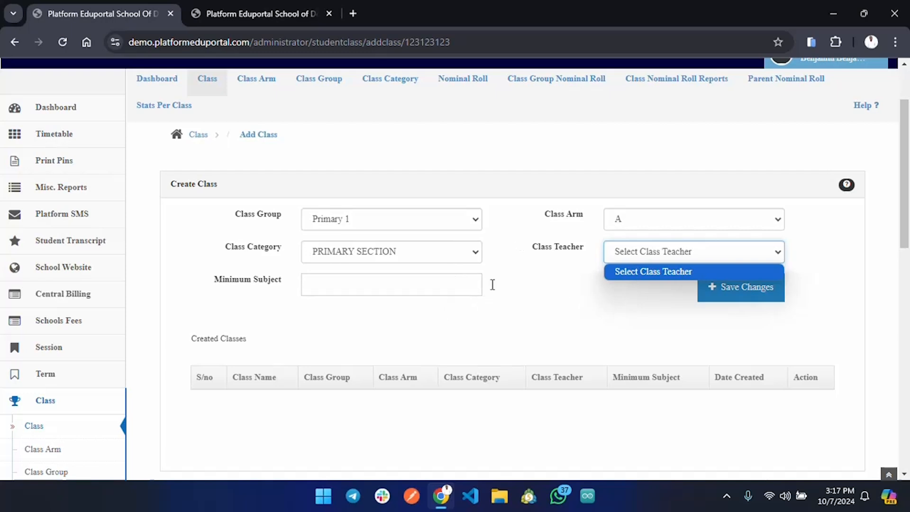
left_click(622, 271)
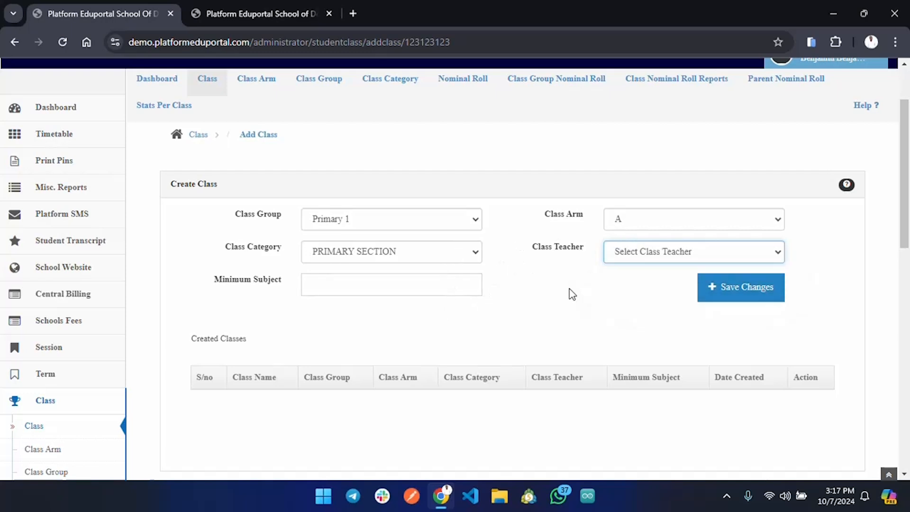
left_click(383, 284)
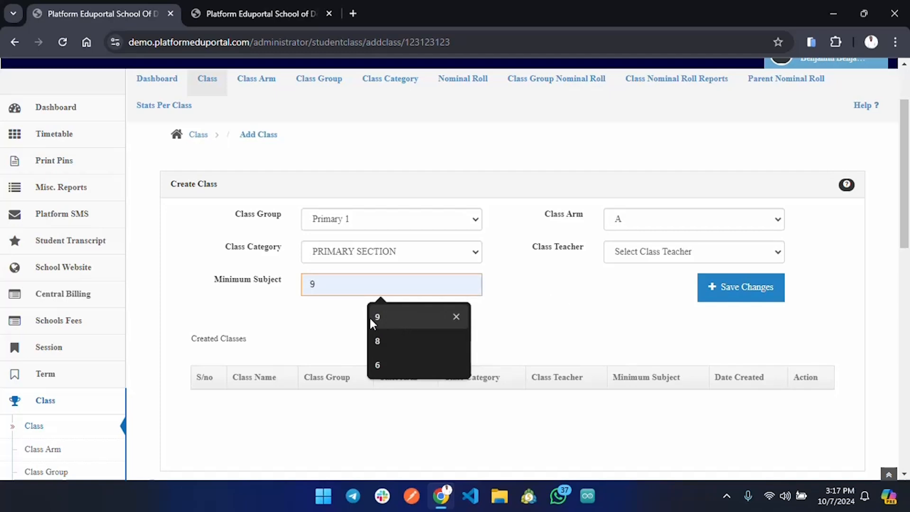
left_click(384, 340)
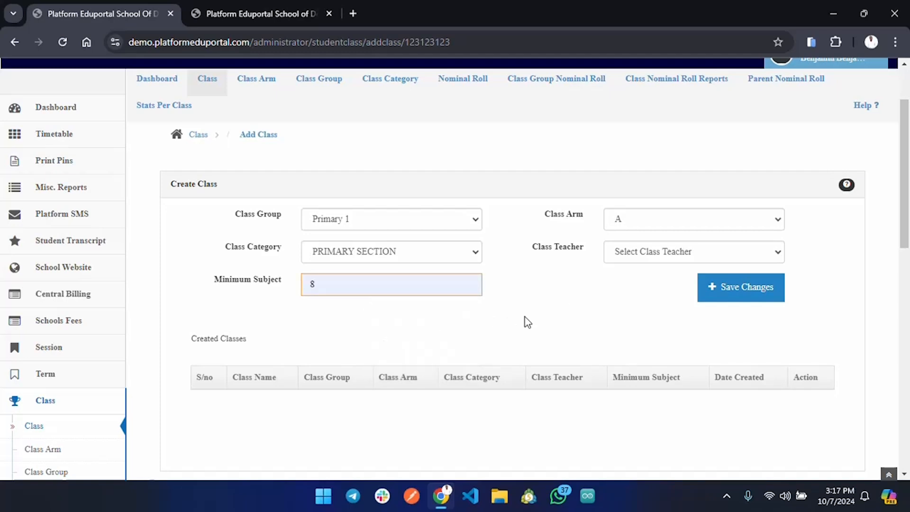
scroll(542, 318, "down", 1)
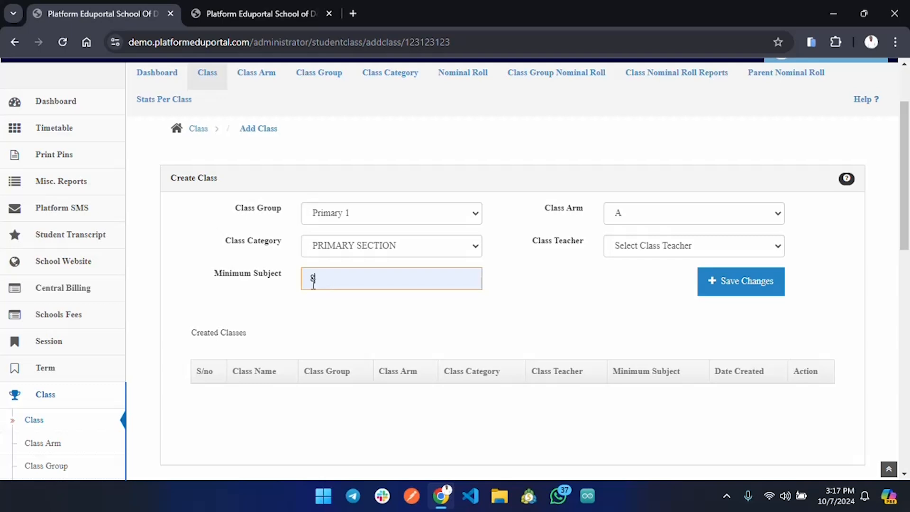
left_click(764, 286)
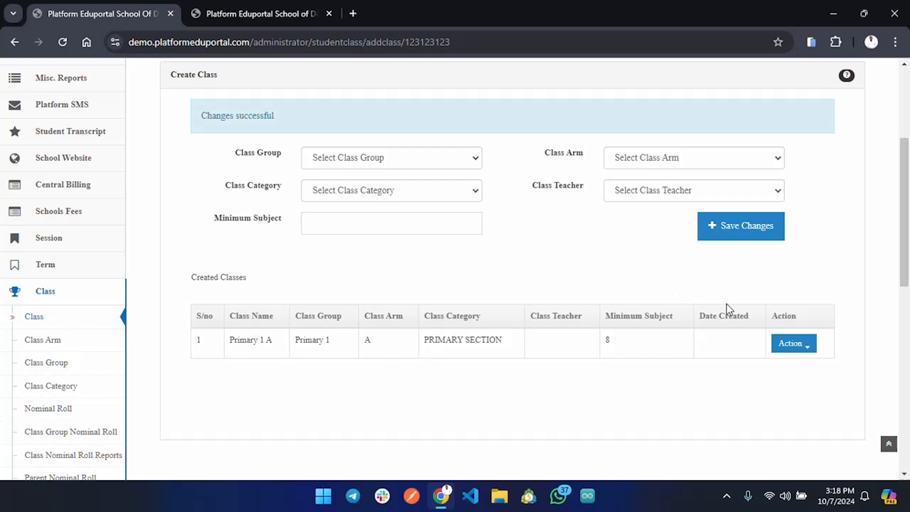
Step: Create a second class from class group Primary 1, class arm B and category PRIMARY SECTION with a minimum subject of 8, and save it
scroll(447, 154, "up", 2)
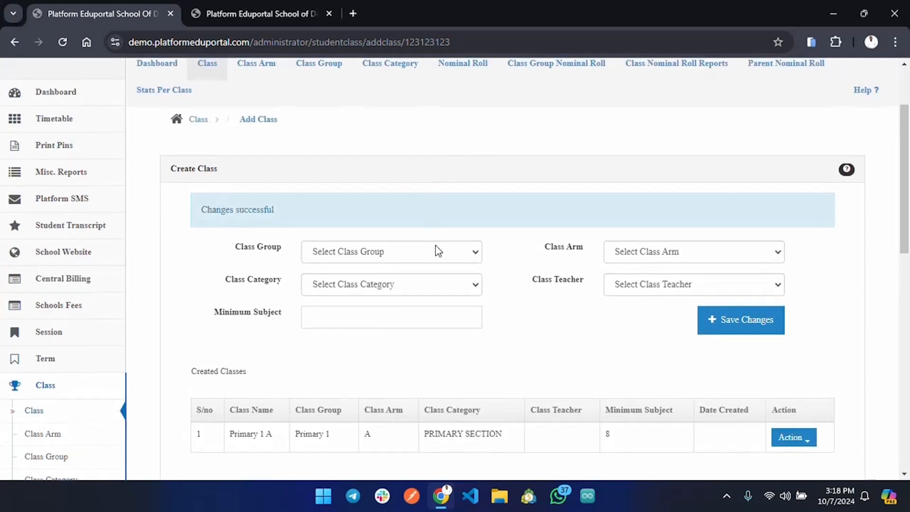
left_click(436, 247)
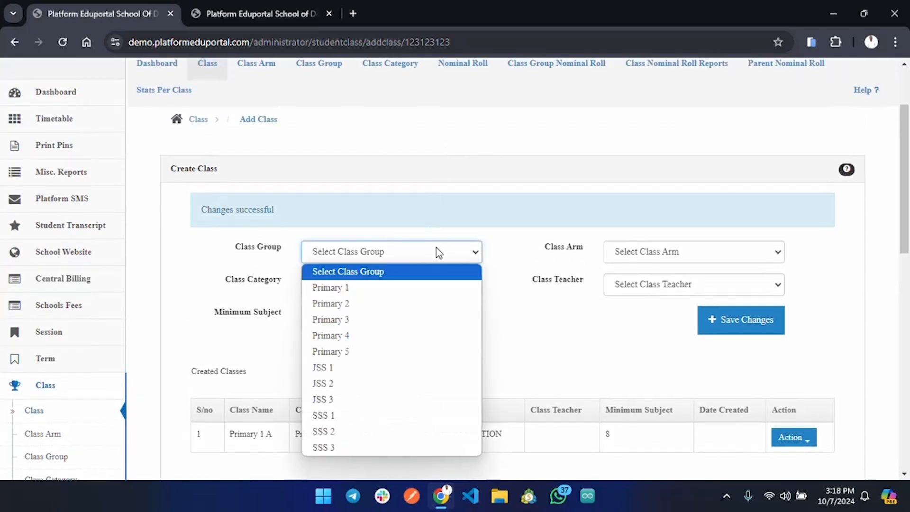
left_click(379, 288)
left_click(688, 256)
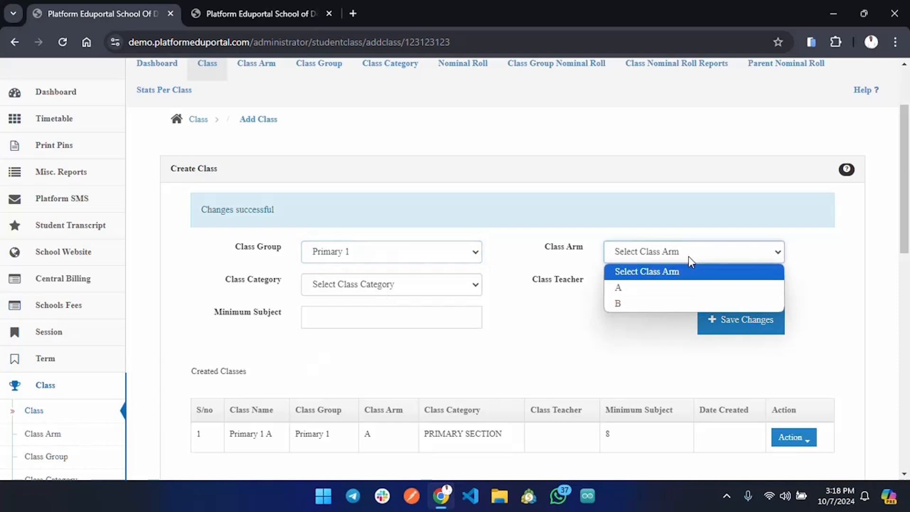
left_click(650, 306)
left_click(427, 283)
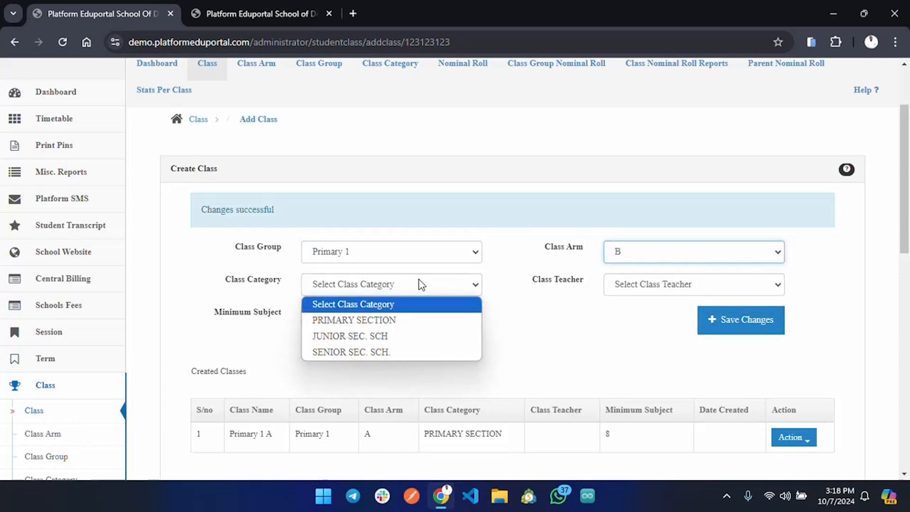
left_click(389, 324)
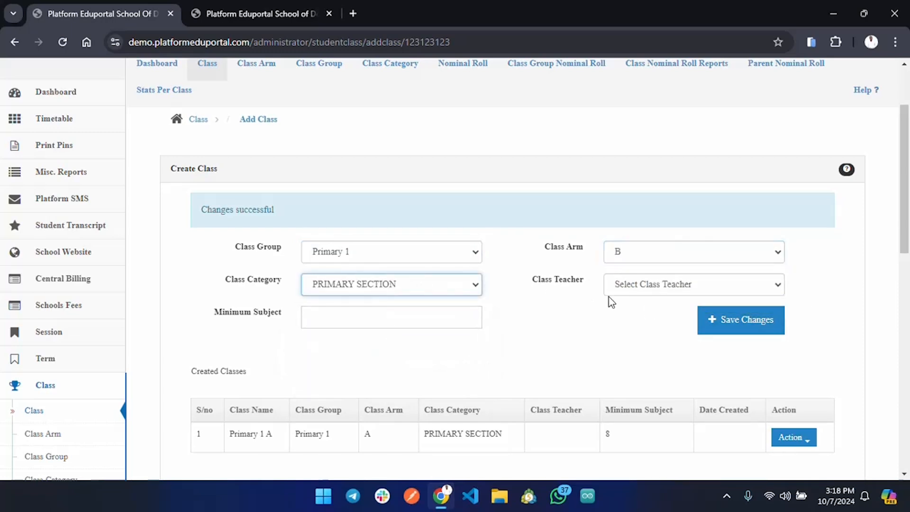
left_click(428, 318)
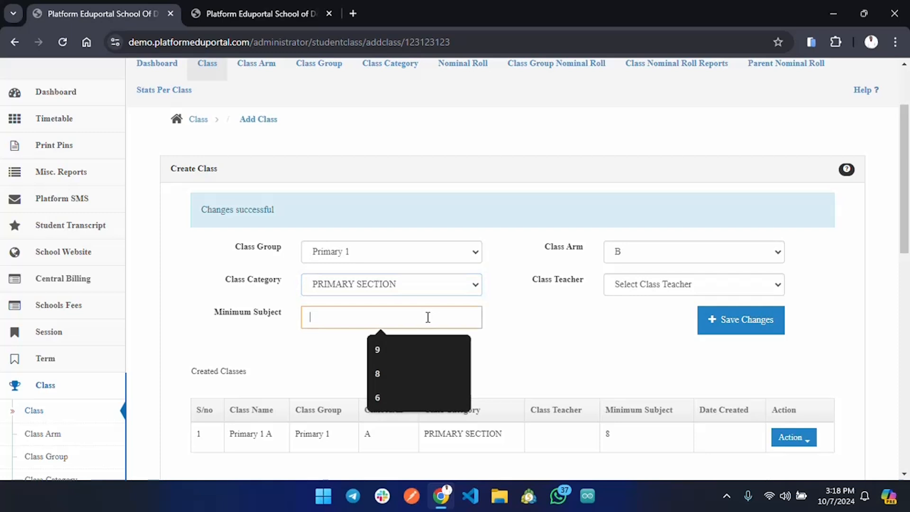
type("8")
left_click(744, 327)
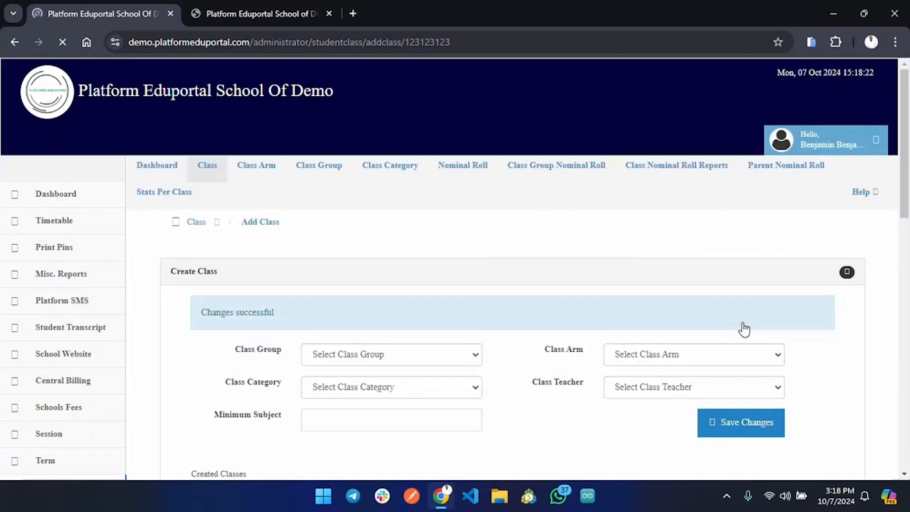
scroll(745, 327, "down", 3)
scroll(744, 328, "down", 1)
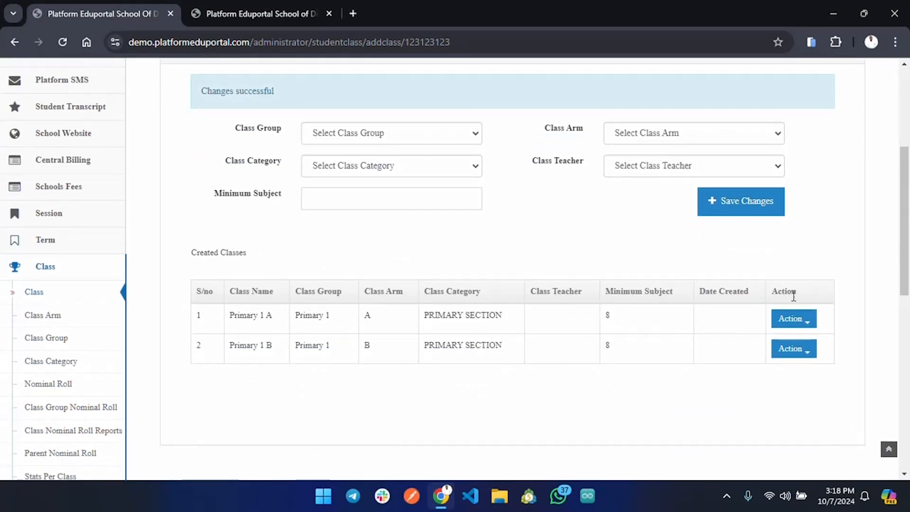
Step: Open the Primary 1 A class for editing, check its class teacher options and try changing the class group to Primary 2
left_click(806, 326)
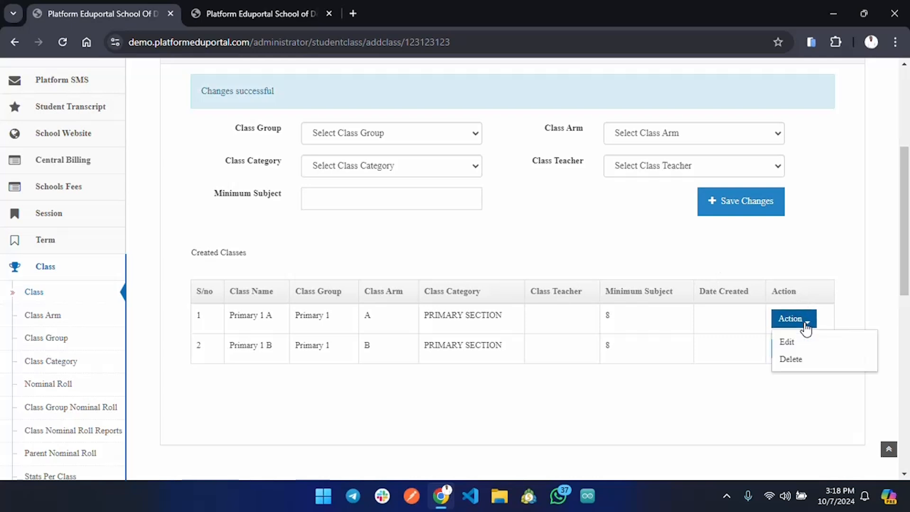
left_click(788, 341)
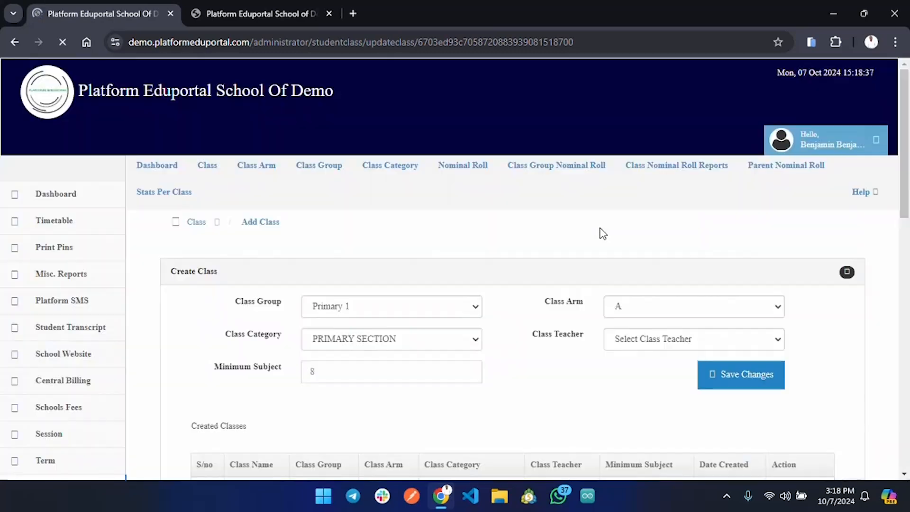
left_click(736, 346)
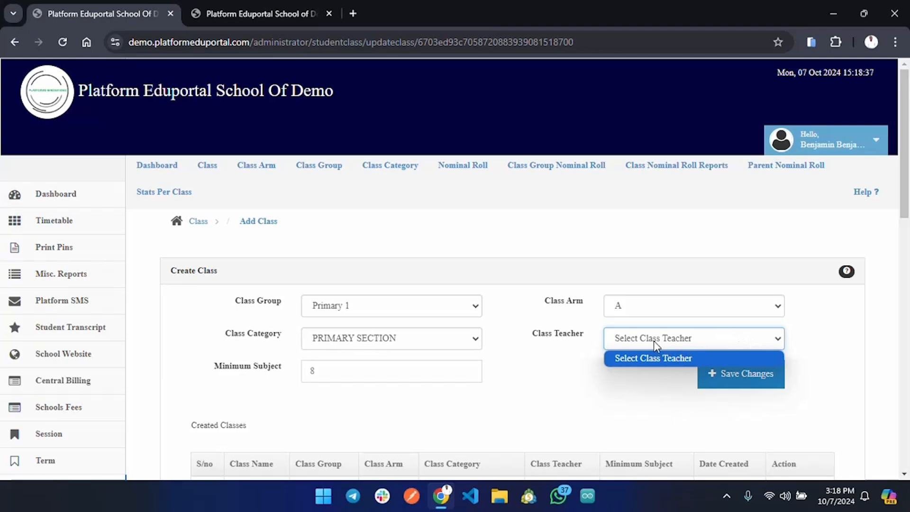
left_click(570, 389)
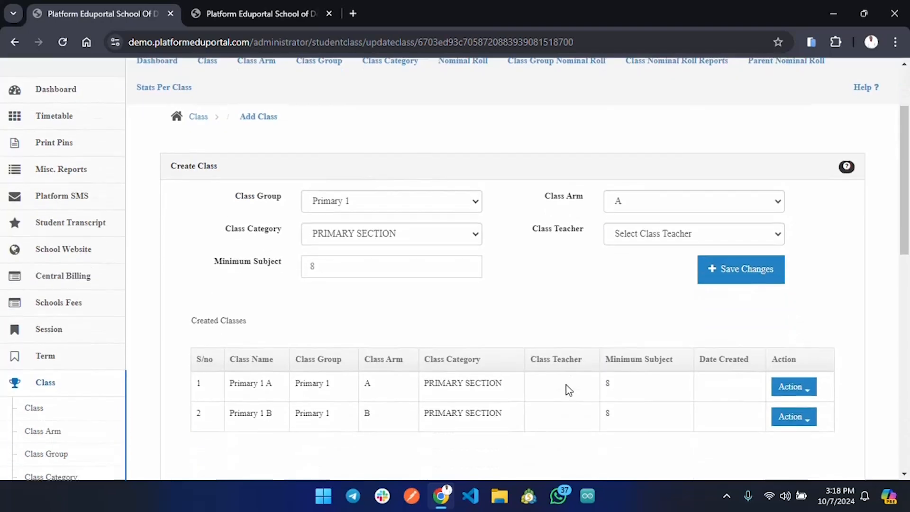
scroll(567, 388, "down", 3)
scroll(521, 270, "down", 1)
scroll(522, 270, "up", 3)
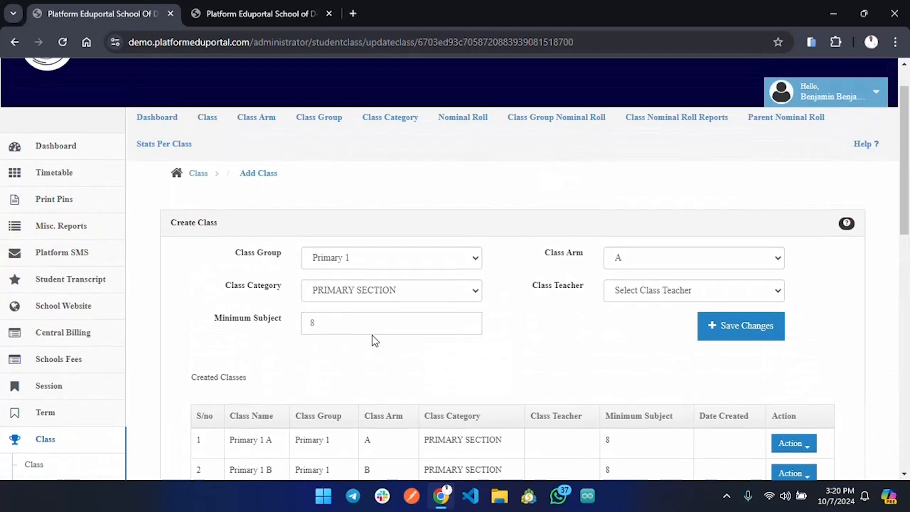
scroll(374, 339, "down", 3)
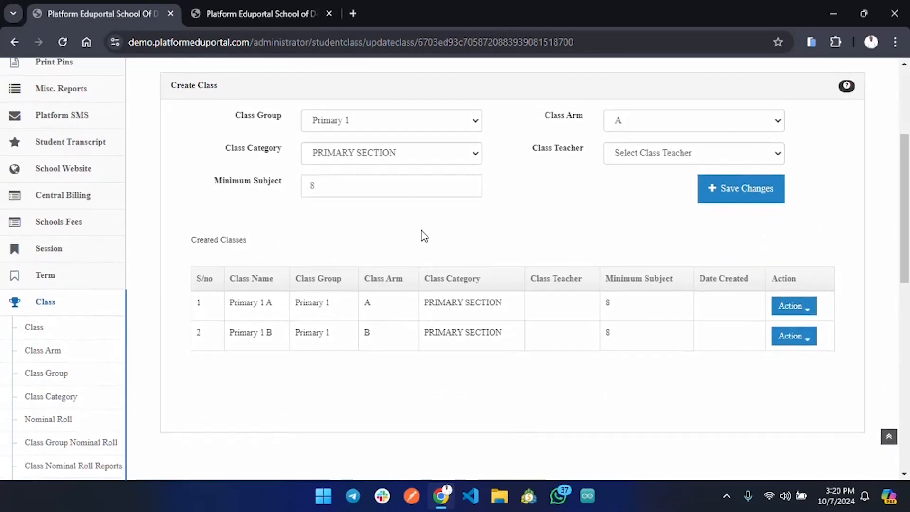
scroll(461, 181, "up", 2)
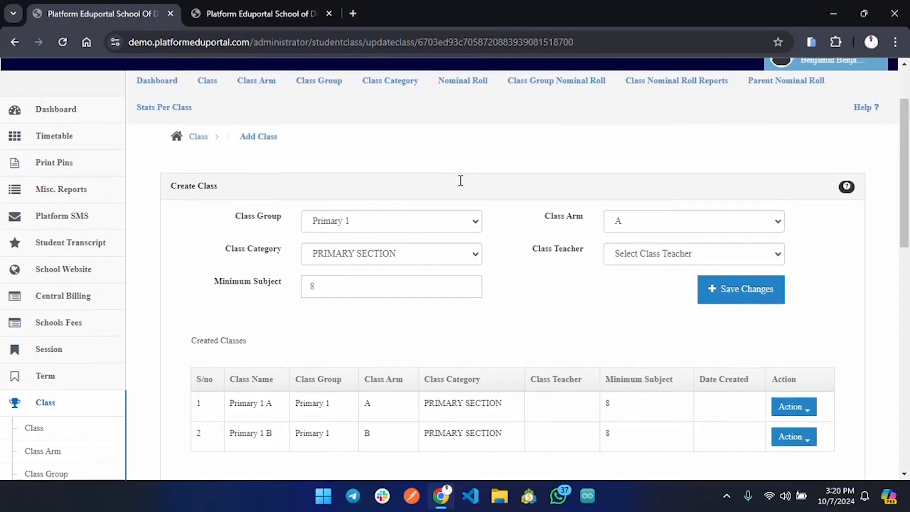
scroll(461, 180, "down", 2)
left_click(391, 141)
left_click(391, 196)
Step: Reopen the Class page, save further classes such as Primary 3 with arm A in PRIMARY SECTION, and check the created classes list
left_click(211, 128)
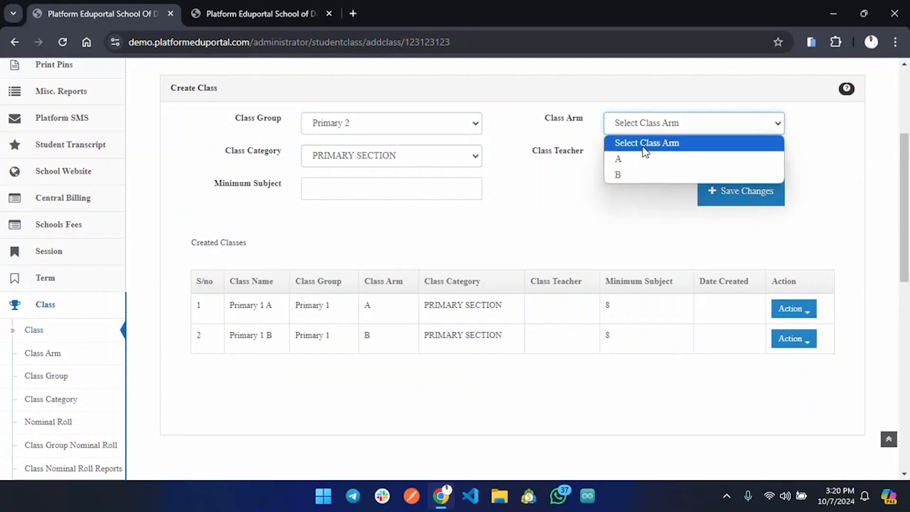
left_click(644, 154)
left_click(725, 189)
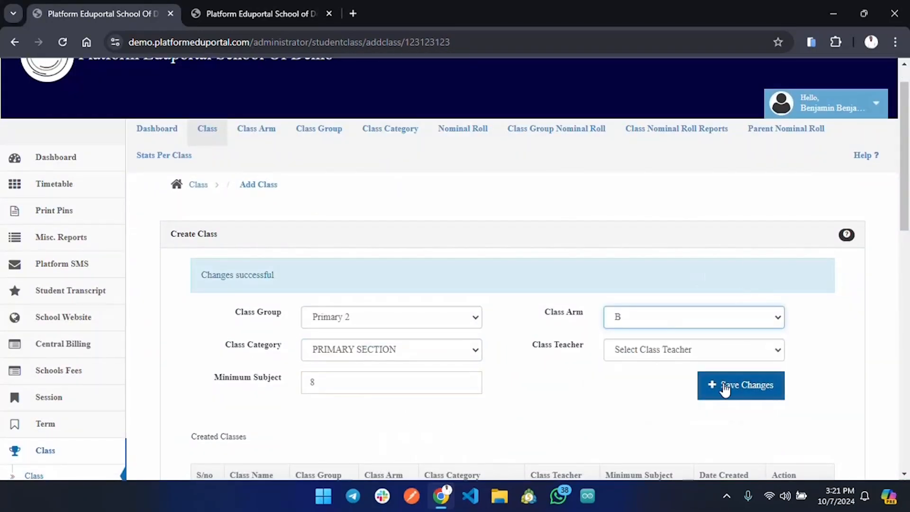
left_click(711, 385)
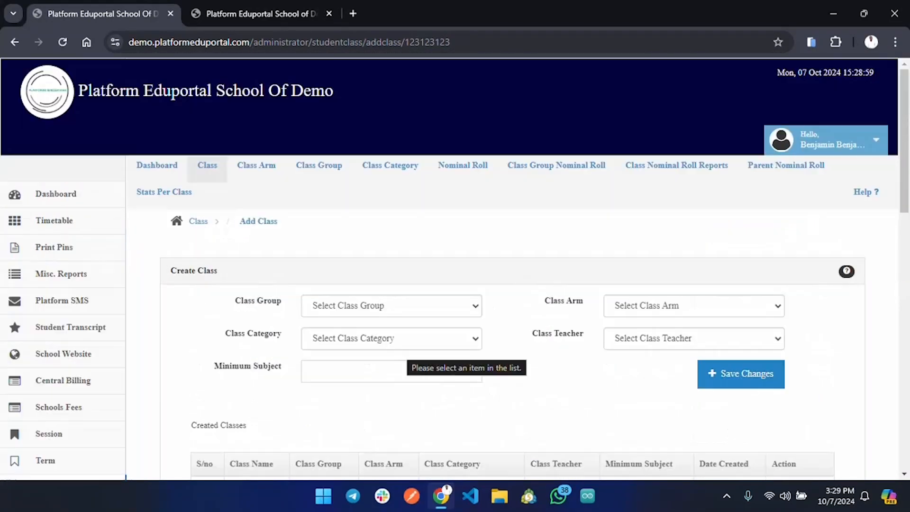
scroll(512, 266, "down", 1)
scroll(477, 332, "down", 2)
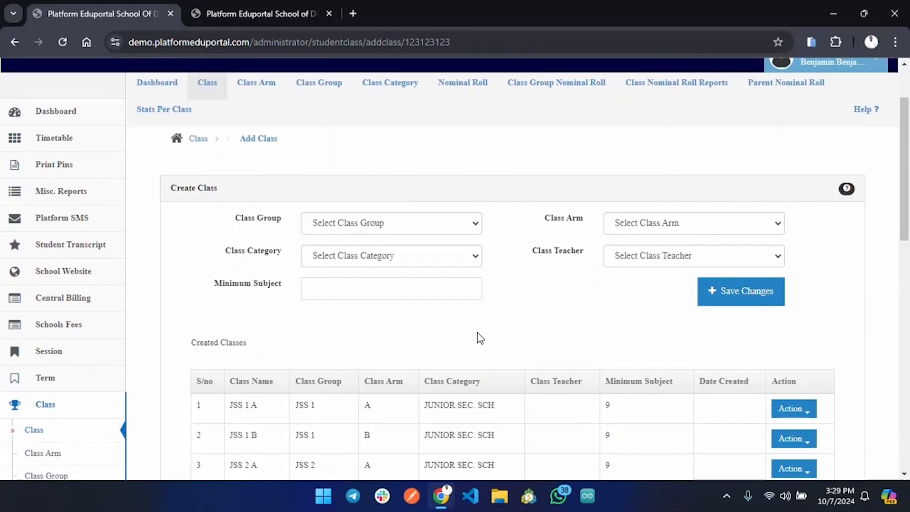
scroll(476, 340, "down", 4)
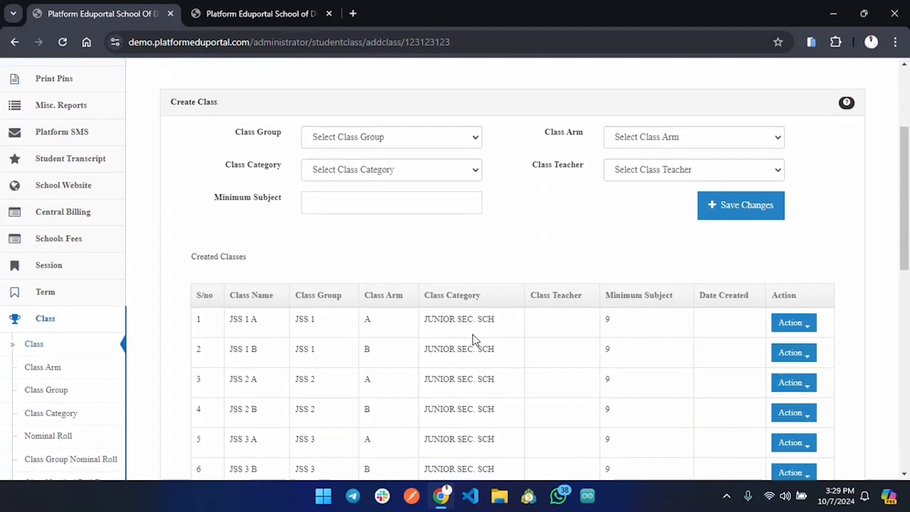
Step: Examine the created classes list from JSS 1 A to SSS 3 B, checking class groups, arms, categories and minimum subjects
scroll(474, 339, "down", 3)
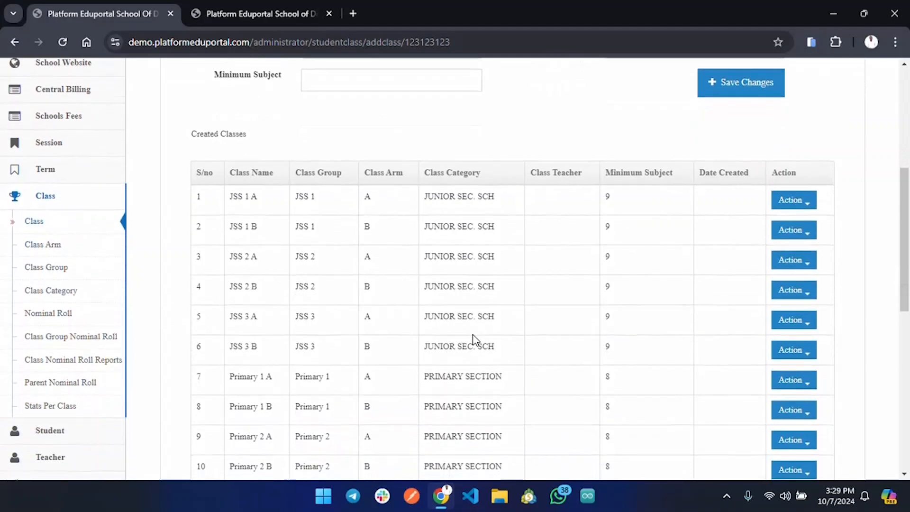
scroll(474, 339, "down", 6)
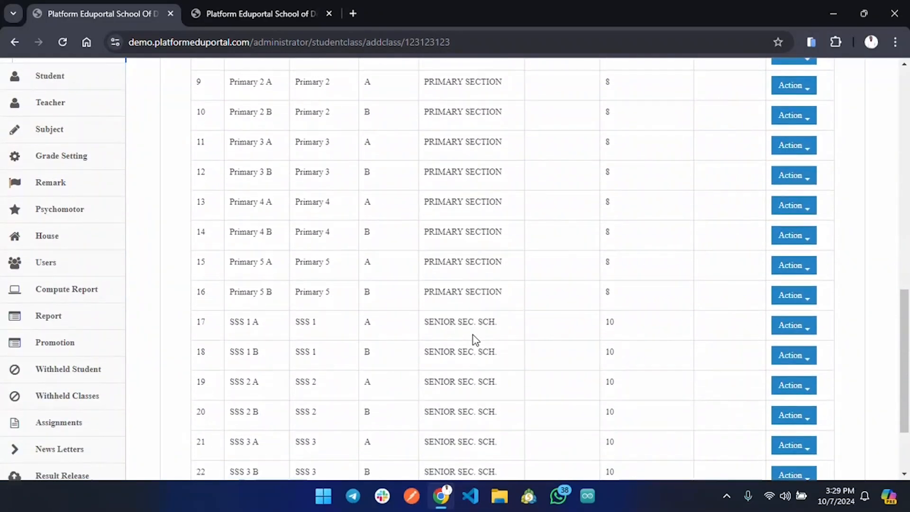
scroll(476, 339, "down", 2)
scroll(475, 340, "up", 12)
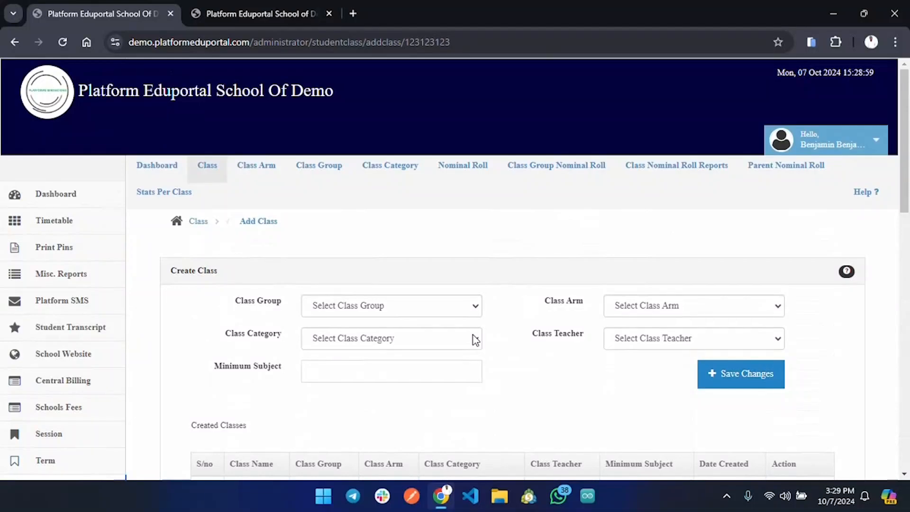
scroll(464, 339, "down", 6)
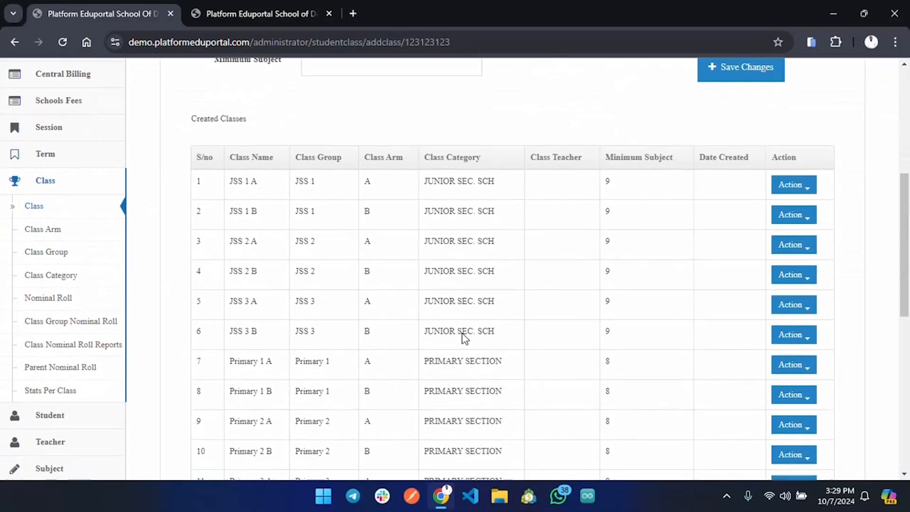
scroll(465, 339, "down", 8)
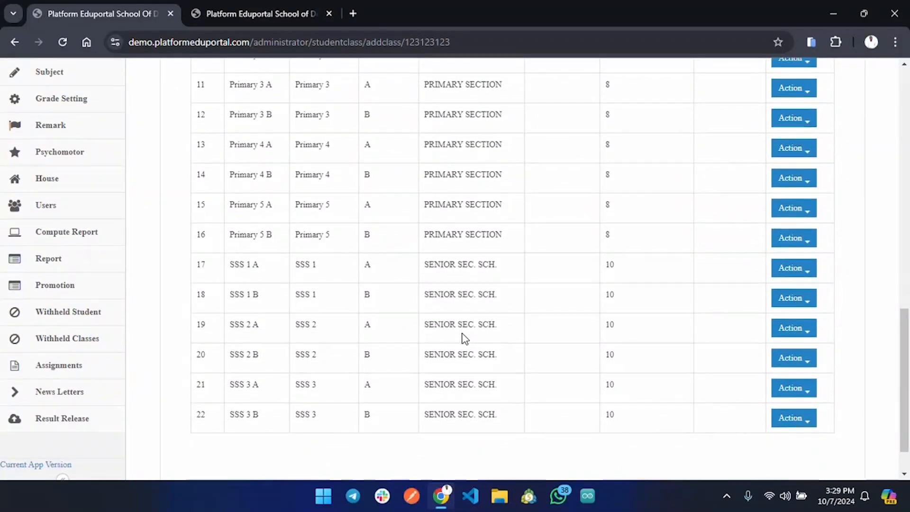
scroll(463, 338, "down", 1)
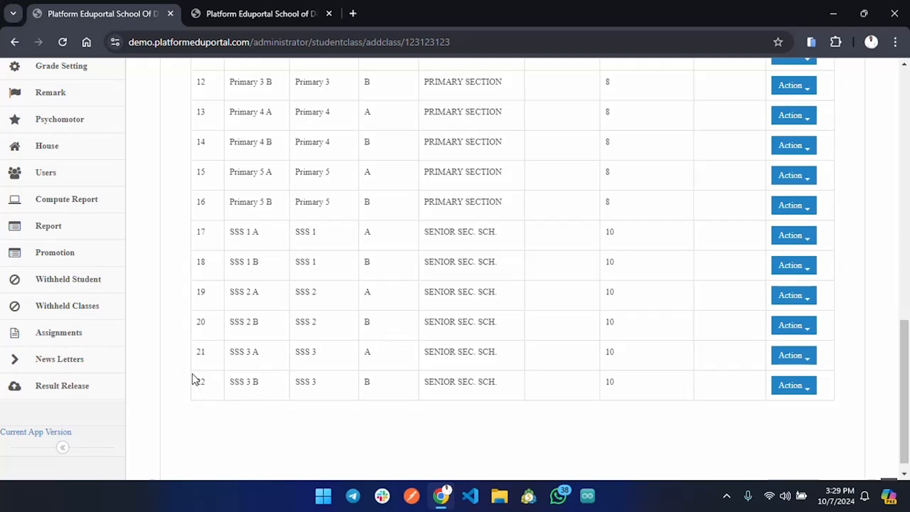
scroll(371, 241, "up", 10)
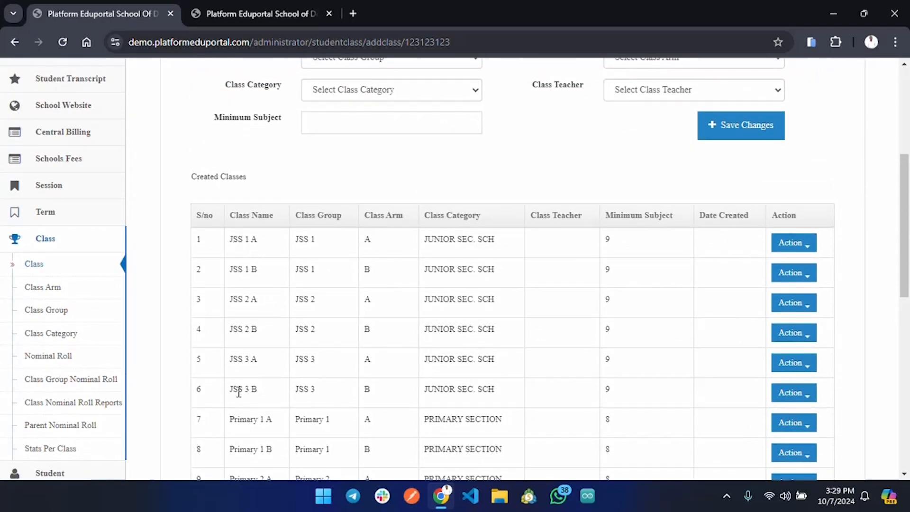
scroll(404, 374, "down", 10)
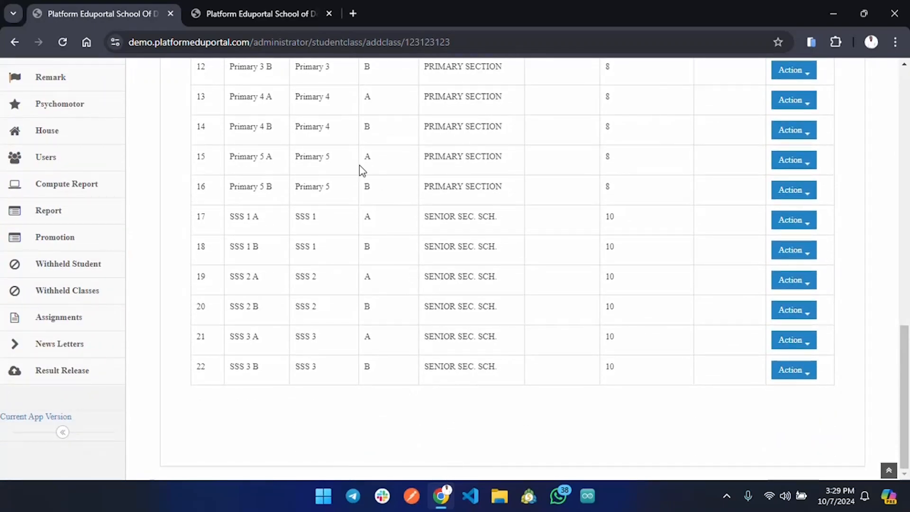
scroll(360, 169, "up", 5)
scroll(360, 168, "up", 6)
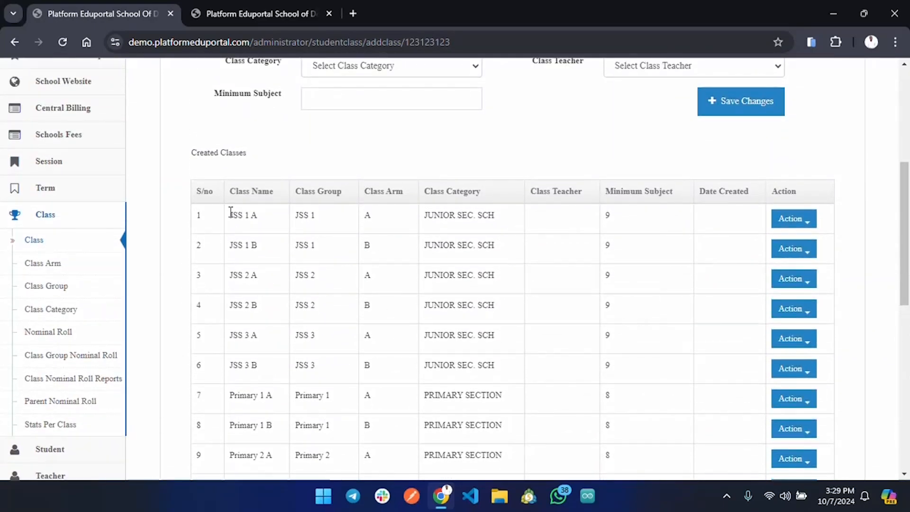
scroll(289, 437, "up", 4)
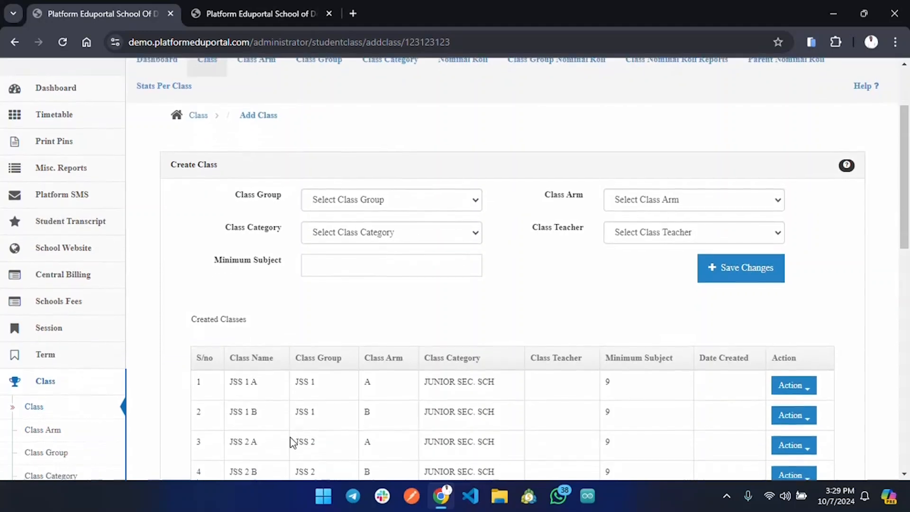
scroll(290, 444, "up", 2)
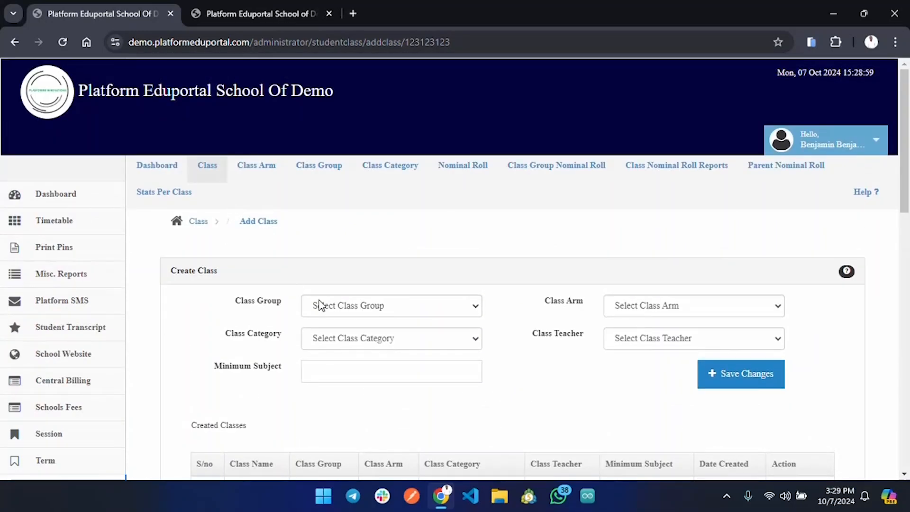
scroll(397, 375, "down", 6)
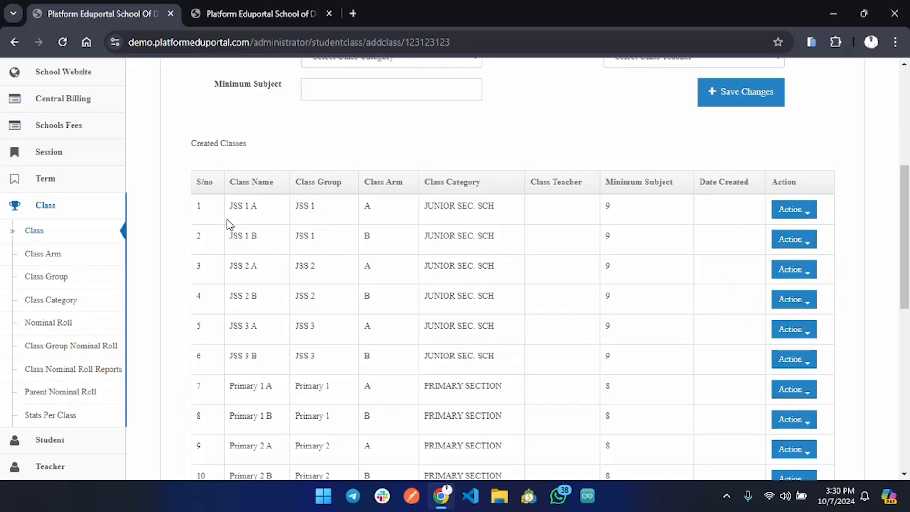
scroll(228, 223, "up", 5)
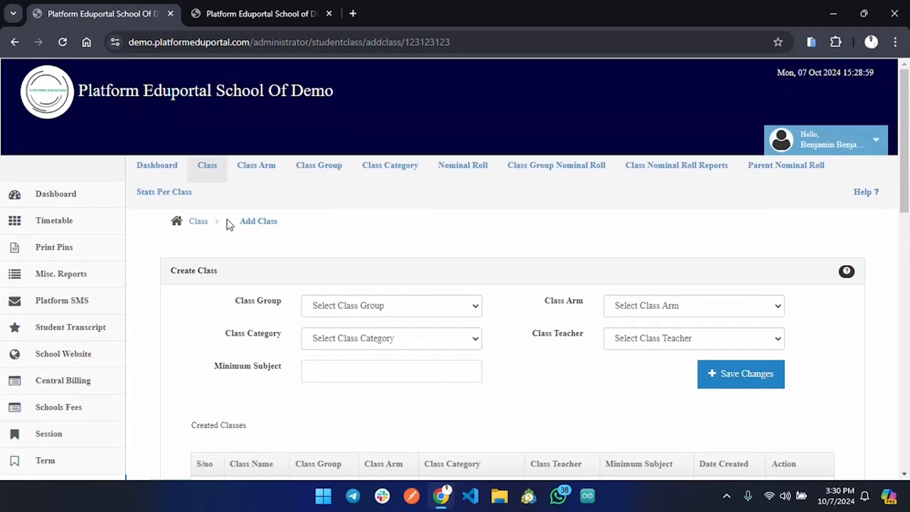
Step: Go to the Student section and view the page for uploading students from an Excel file
scroll(71, 308, "down", 3)
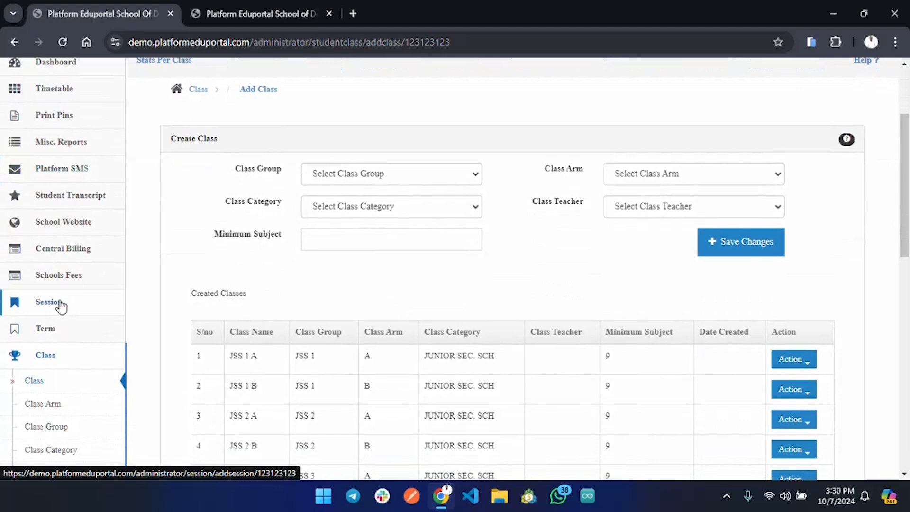
scroll(77, 376, "down", 6)
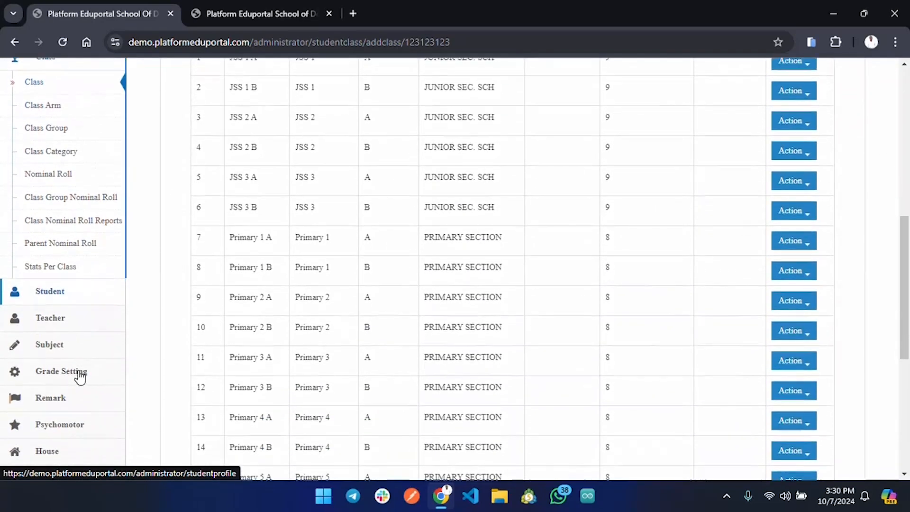
left_click(56, 285)
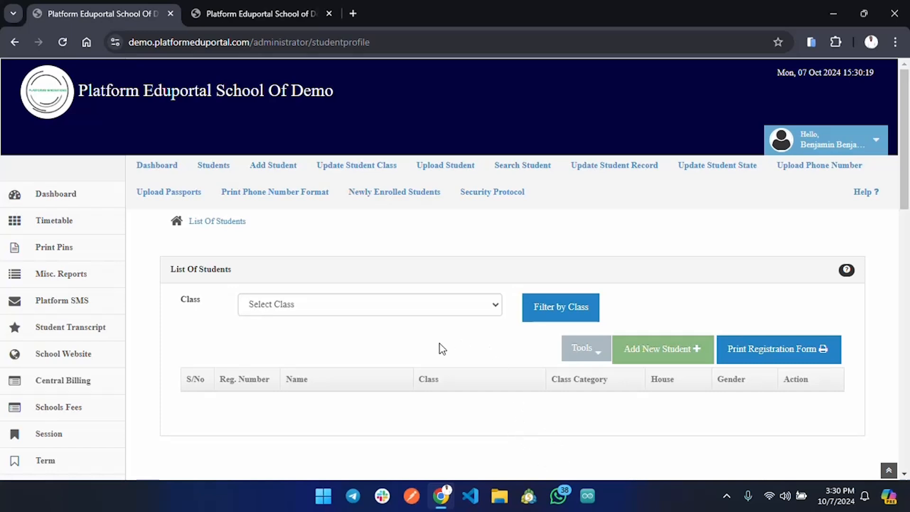
left_click(448, 176)
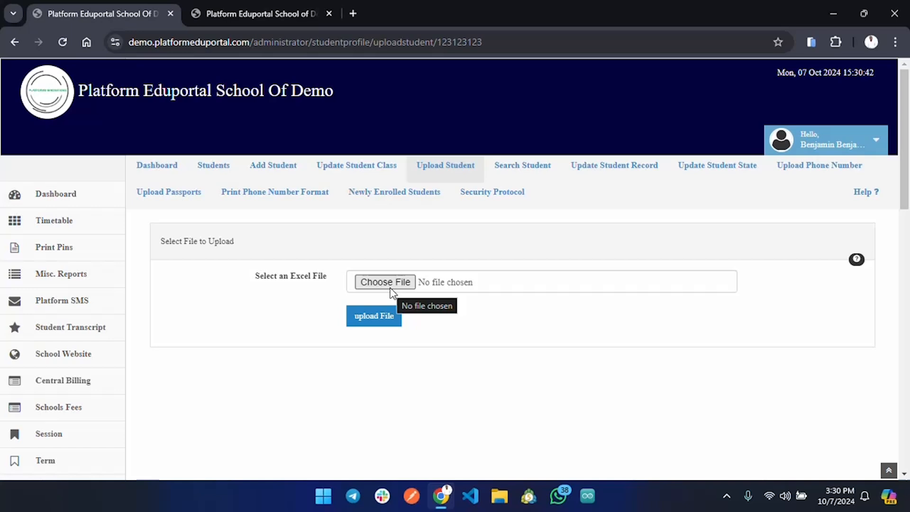
Step: Return to the list of students and look through the class filter options without choosing a class
left_click(213, 166)
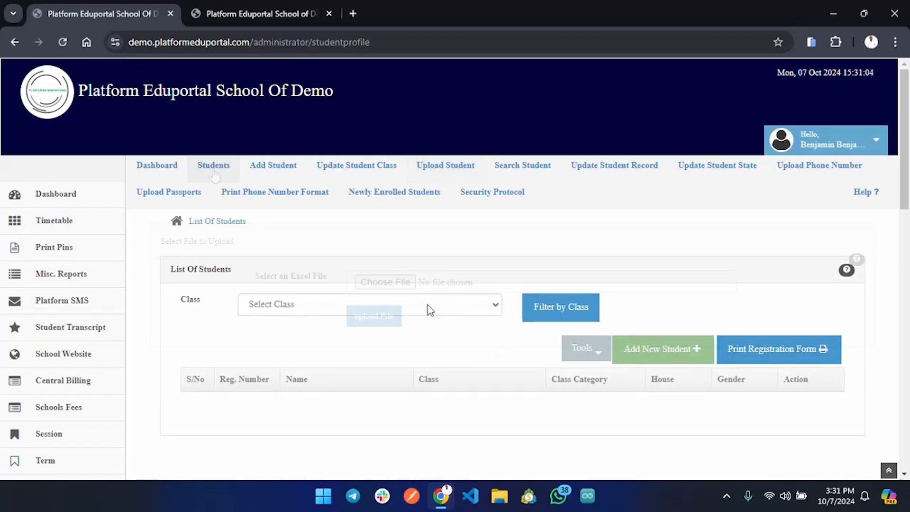
left_click(395, 258)
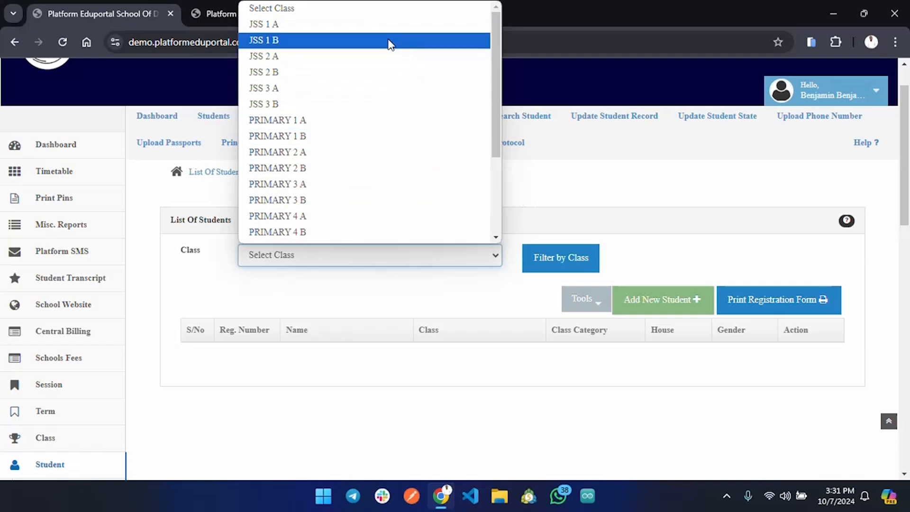
scroll(378, 136, "down", 1)
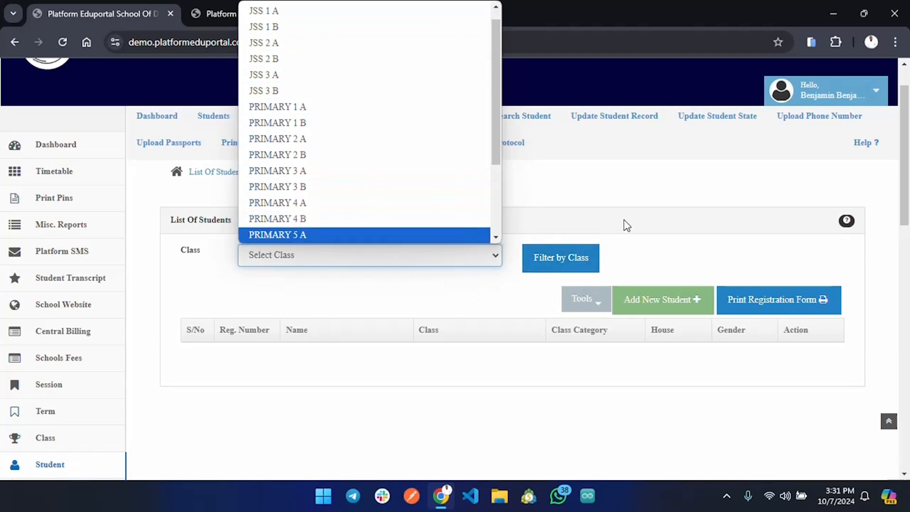
left_click(564, 211)
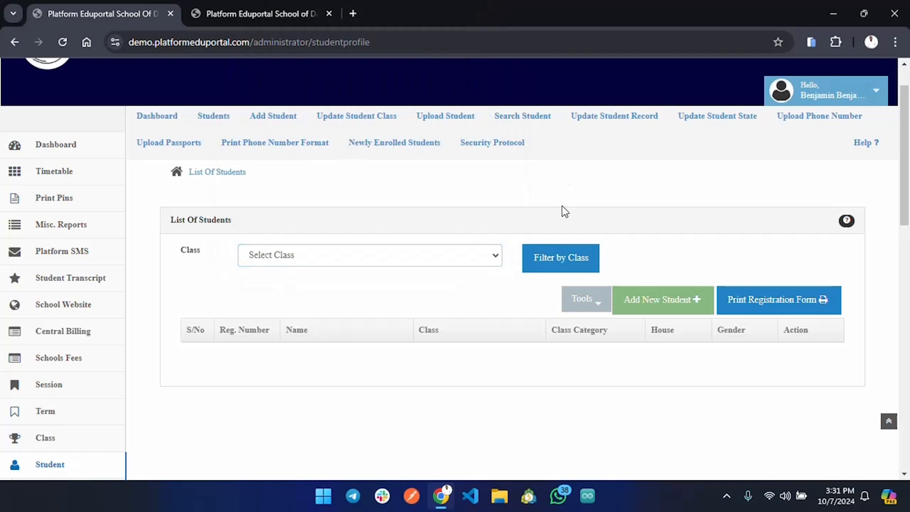
Step: Start adding a student, keep the prefilled registration number, and set the session to 2024/2025 and the class to Primary 1 A
left_click(285, 118)
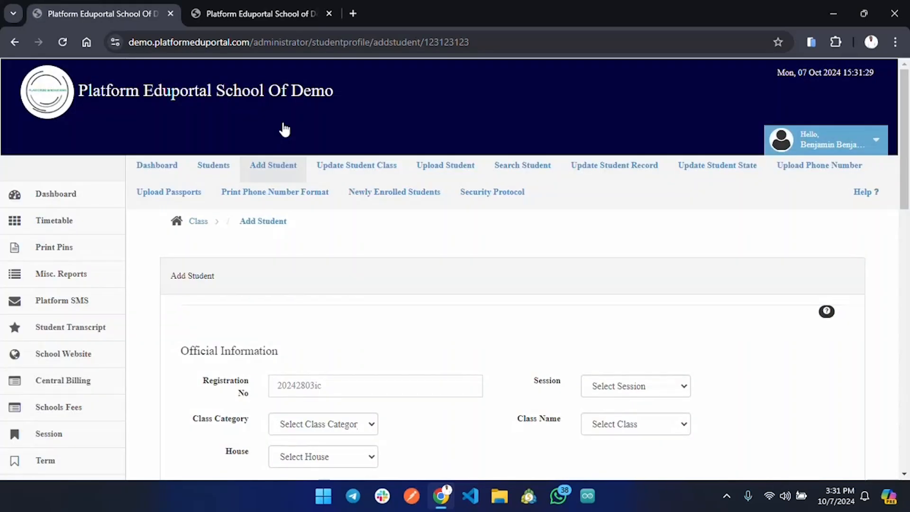
scroll(419, 270, "down", 4)
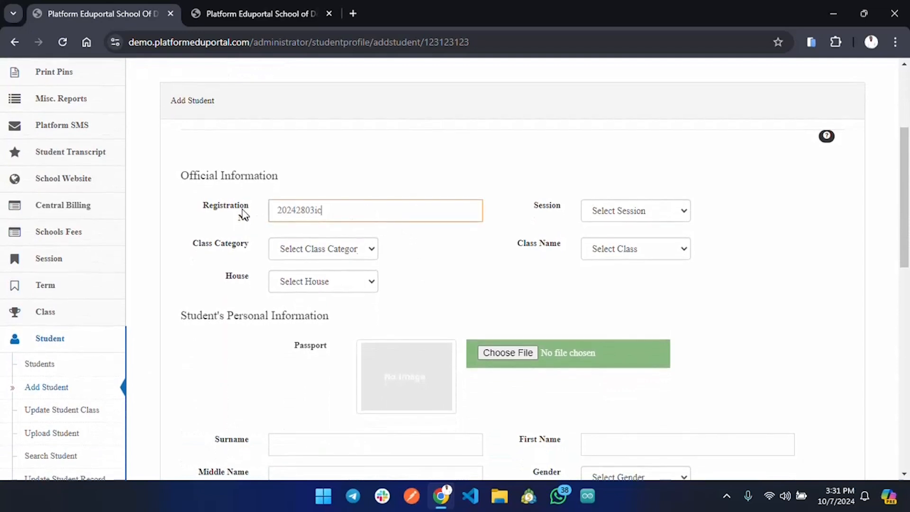
left_click(433, 224)
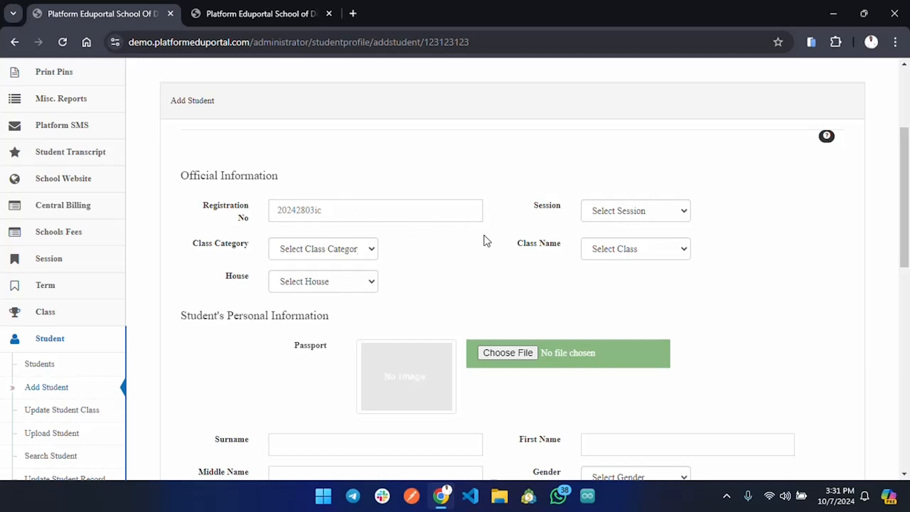
left_click(656, 214)
left_click(644, 246)
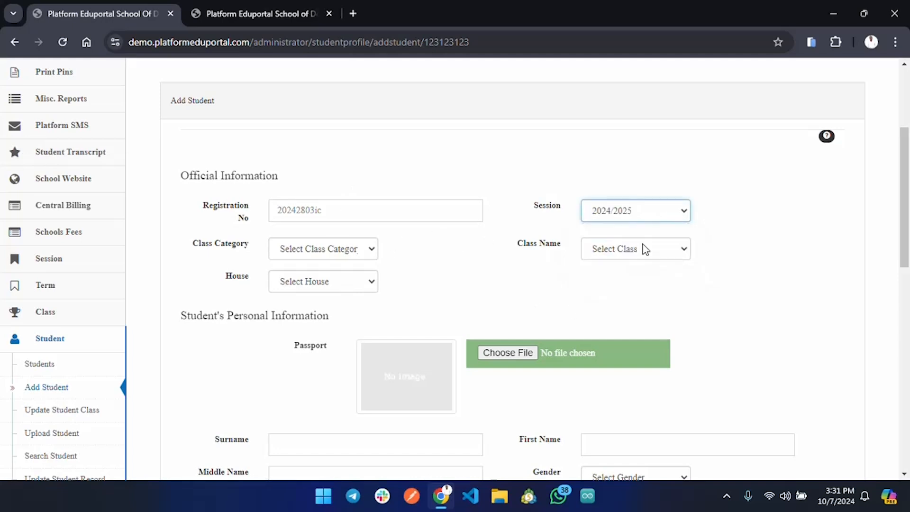
left_click(658, 244)
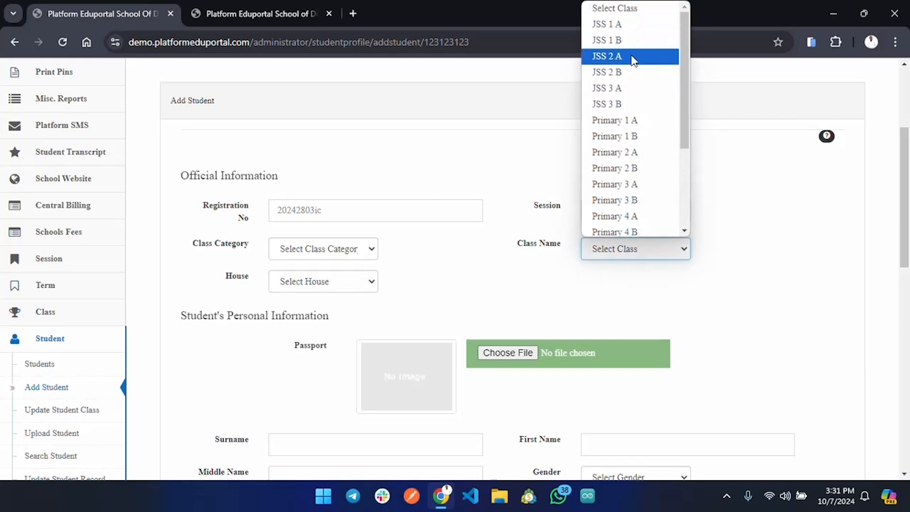
left_click(627, 121)
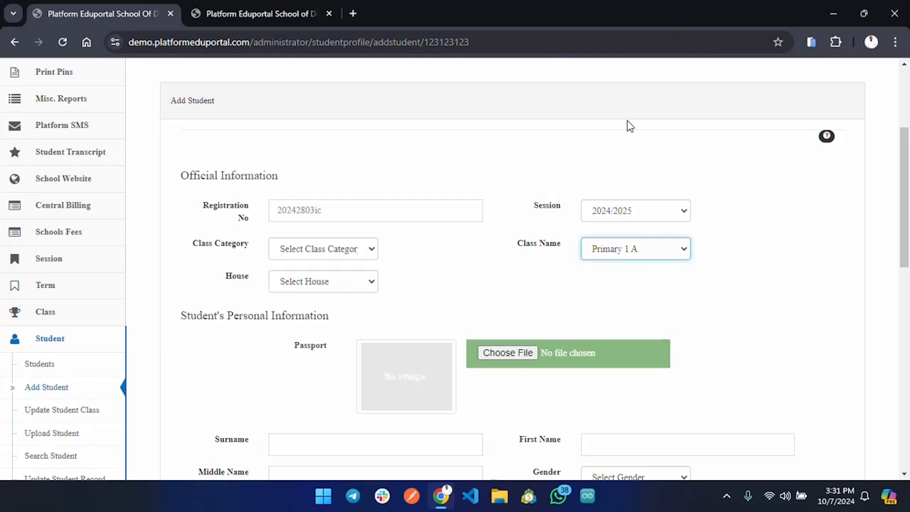
Step: Set the student's class category to PRIMARY SECTION and check the house options, leaving the house unselected
left_click(355, 249)
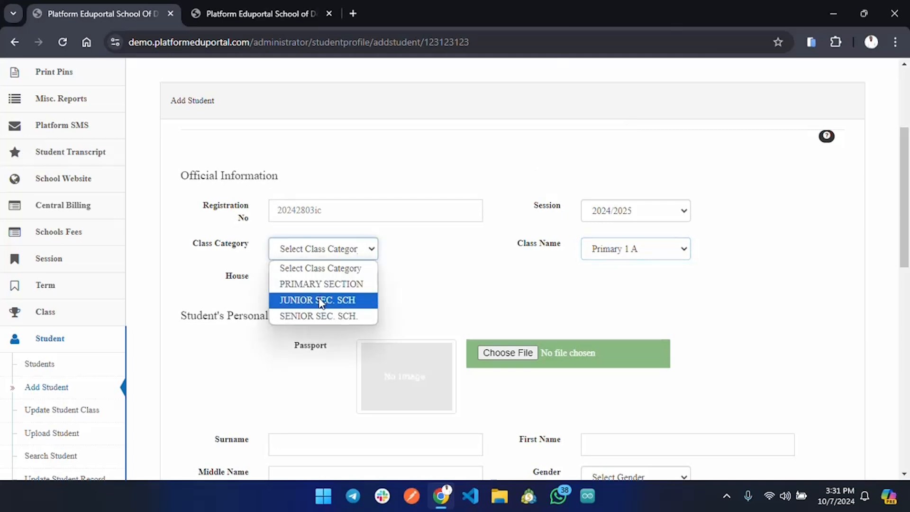
left_click(329, 284)
left_click(352, 287)
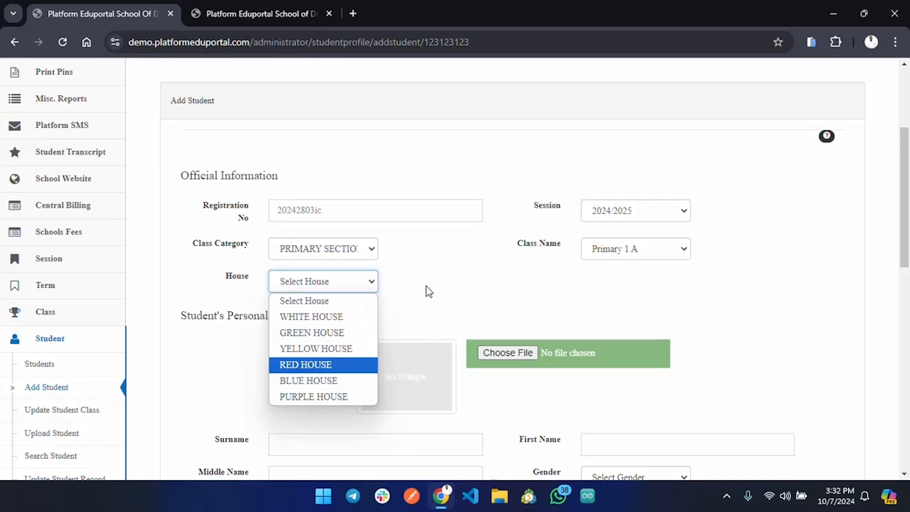
left_click(441, 293)
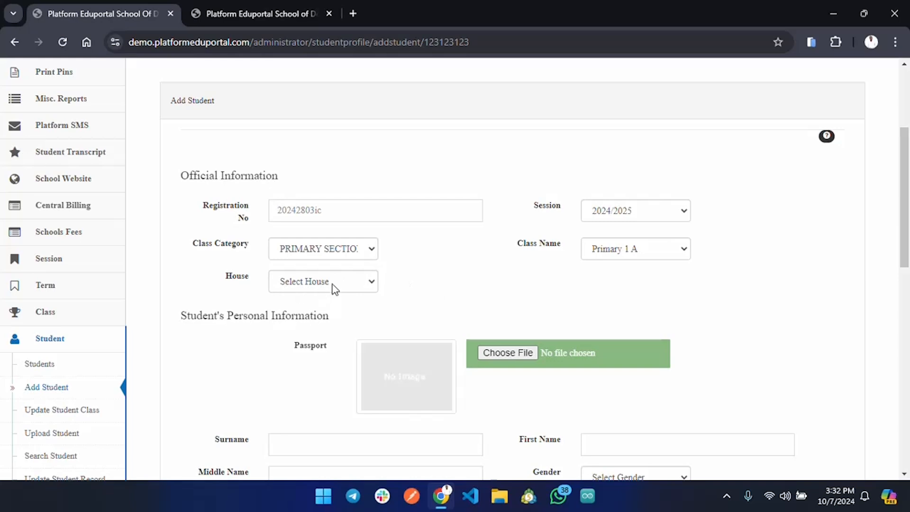
Step: Fill in the student's surname and first name from the saved Enugu address entry, and set the gender to Male
scroll(546, 278, "down", 2)
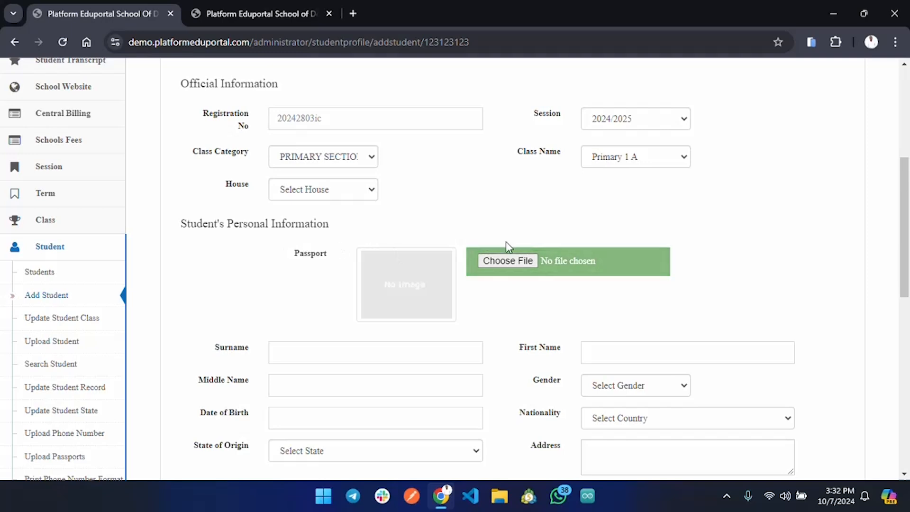
scroll(504, 293, "down", 3)
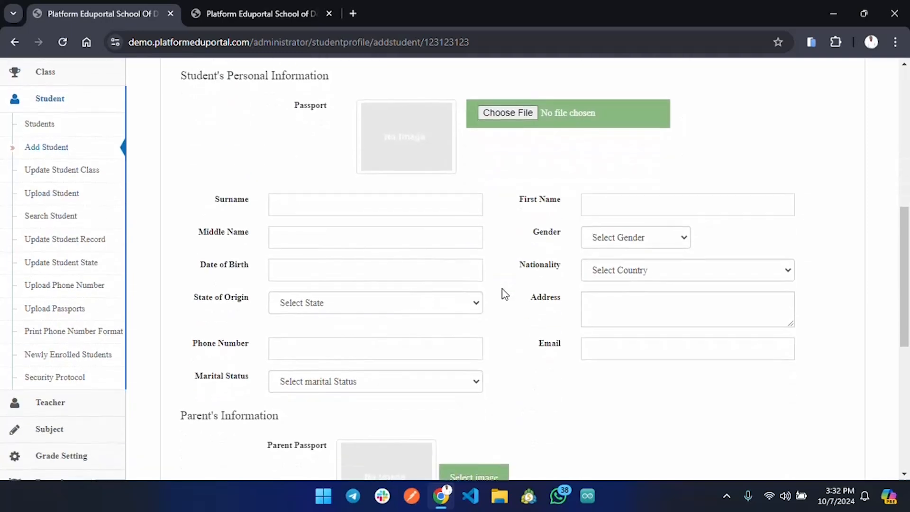
left_click(325, 207)
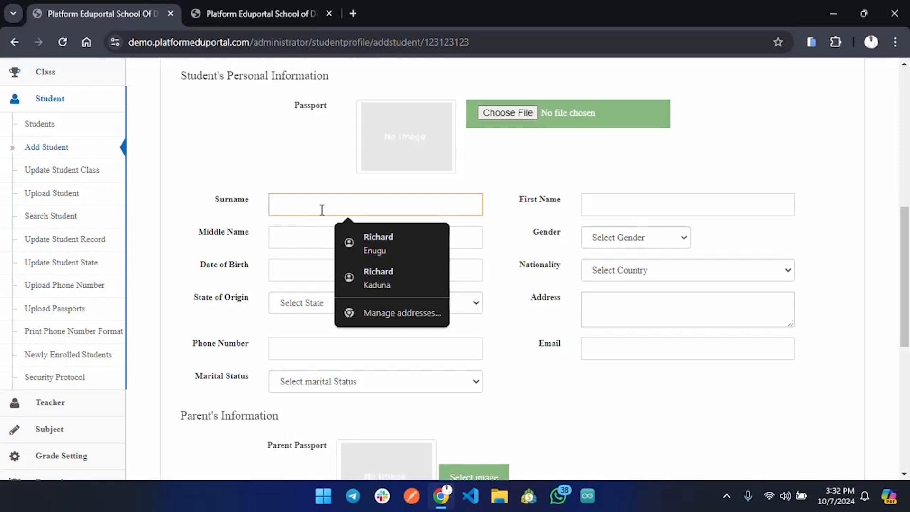
left_click(397, 241)
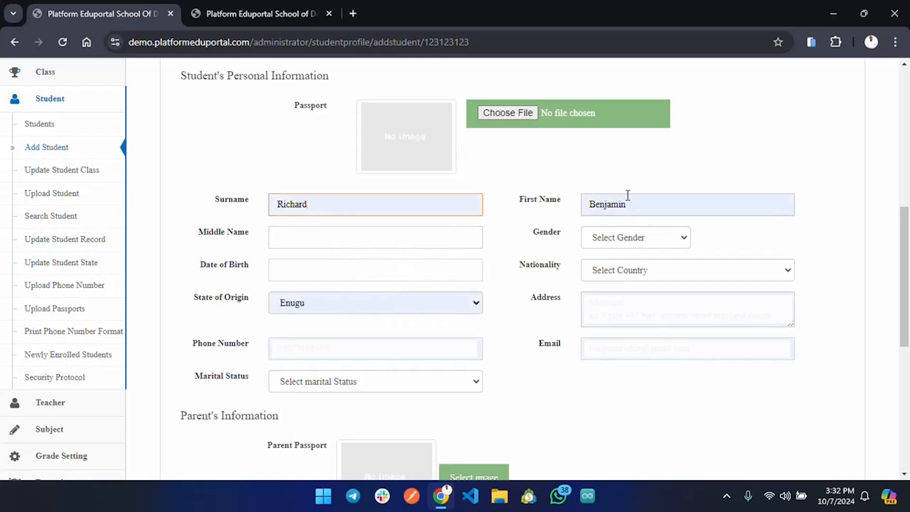
left_click(649, 244)
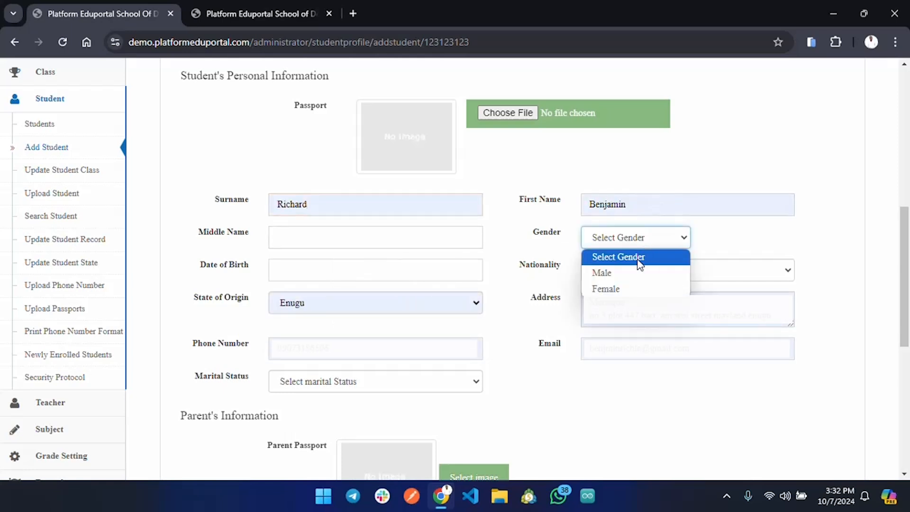
left_click(630, 272)
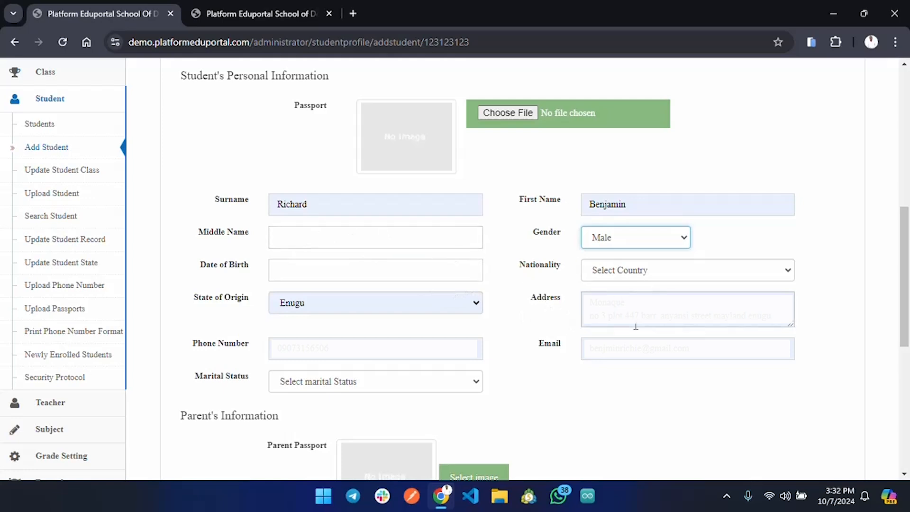
Step: Clear the student's autofilled address and set the marital status to Single
left_click(692, 320)
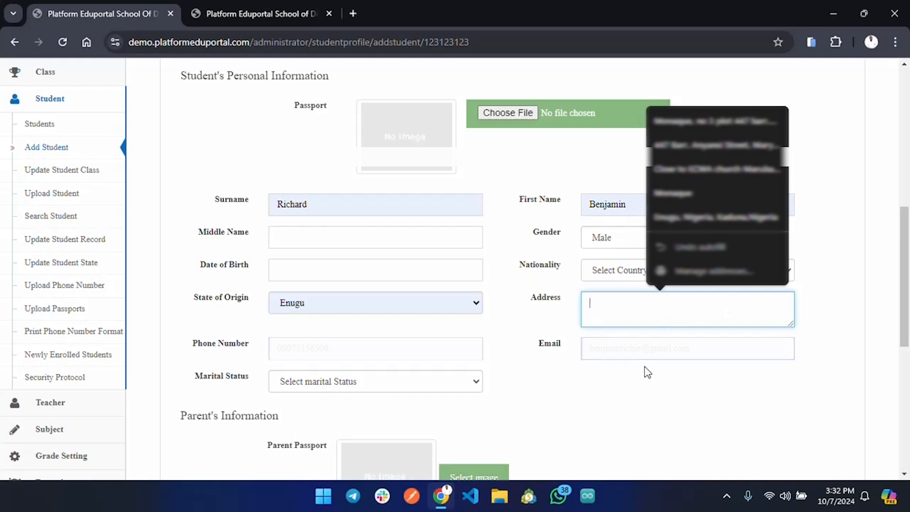
left_click(702, 340)
scroll(353, 203, "down", 4)
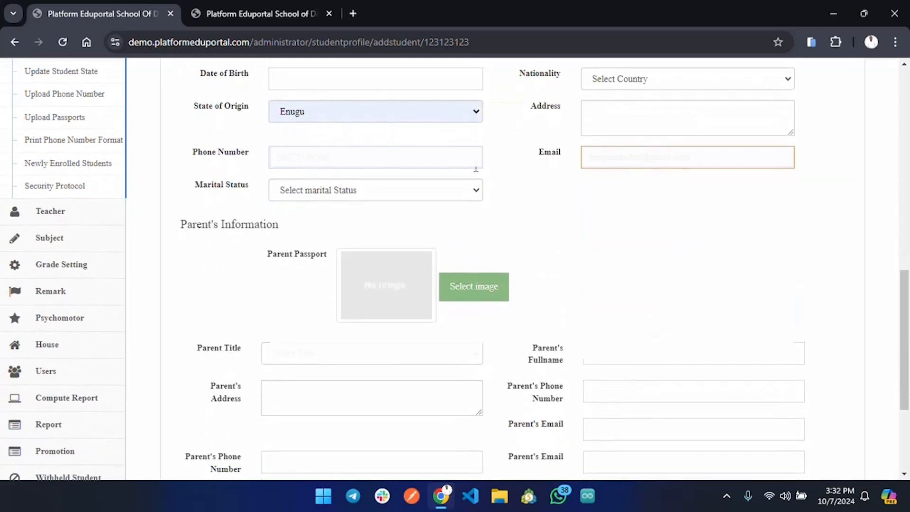
left_click(338, 192)
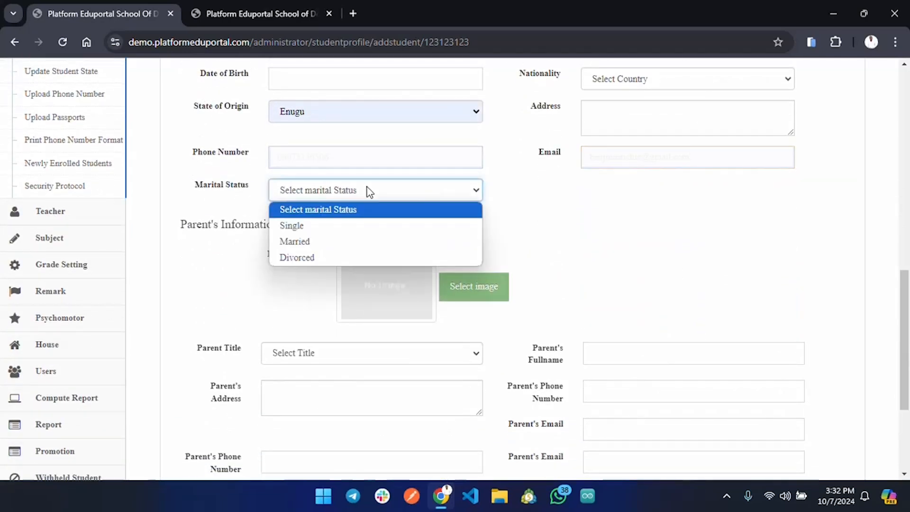
left_click(350, 227)
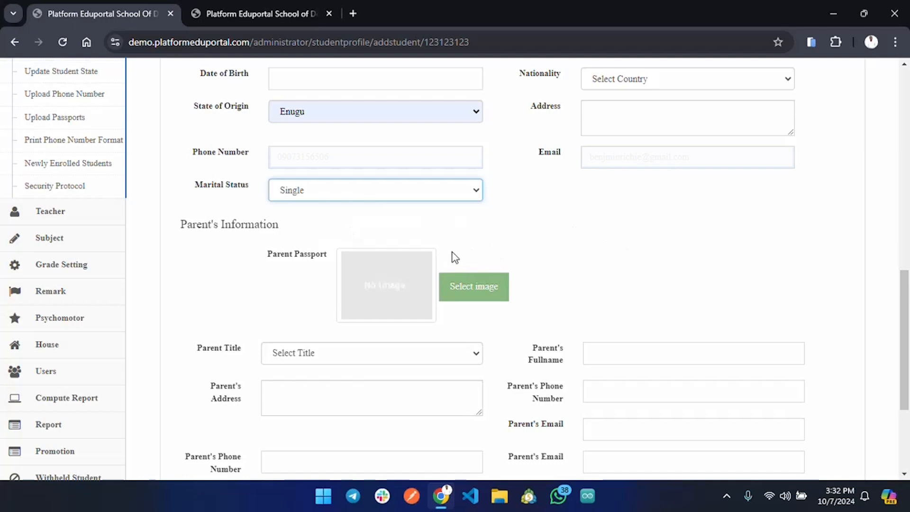
Step: Check the parent title options, leave the parent's information blank, and save the new student
scroll(453, 256, "down", 3)
left_click(321, 241)
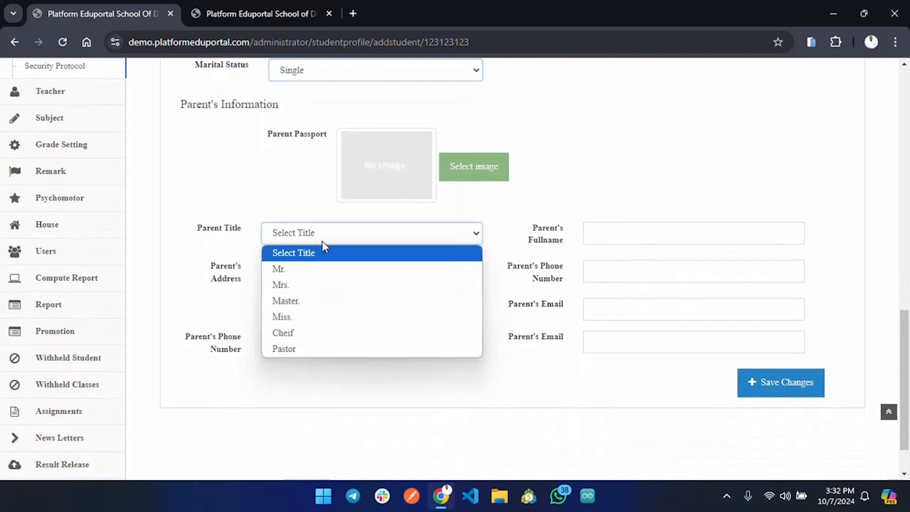
left_click(765, 390)
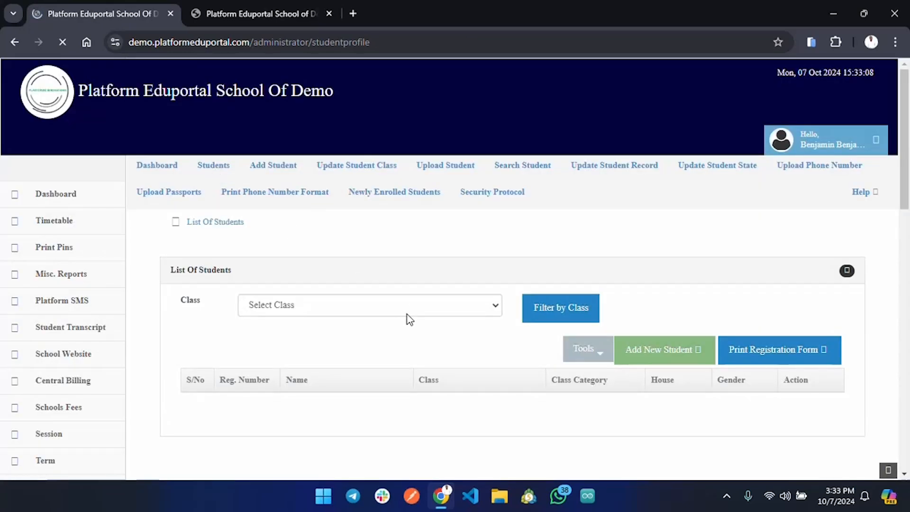
Step: Filter the list of students by class PRIMARY 1 A and check the actions available for the student's record
left_click(407, 313)
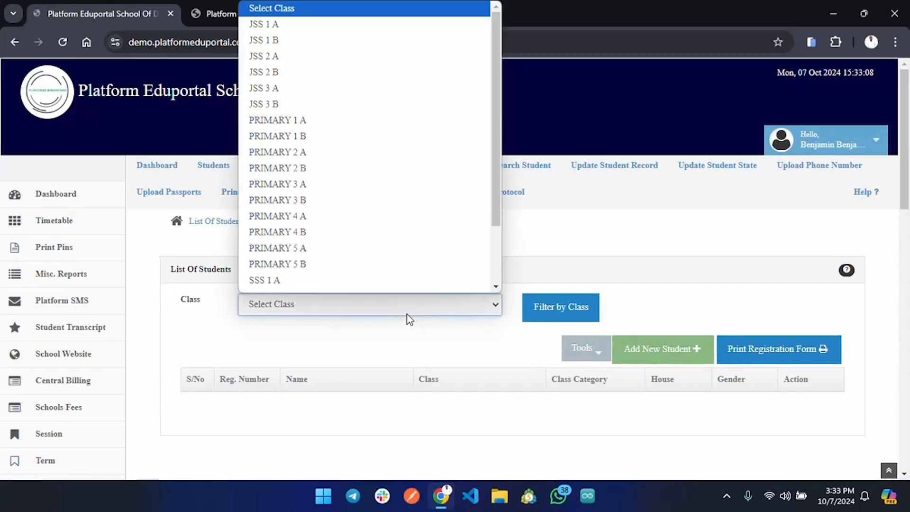
left_click(330, 123)
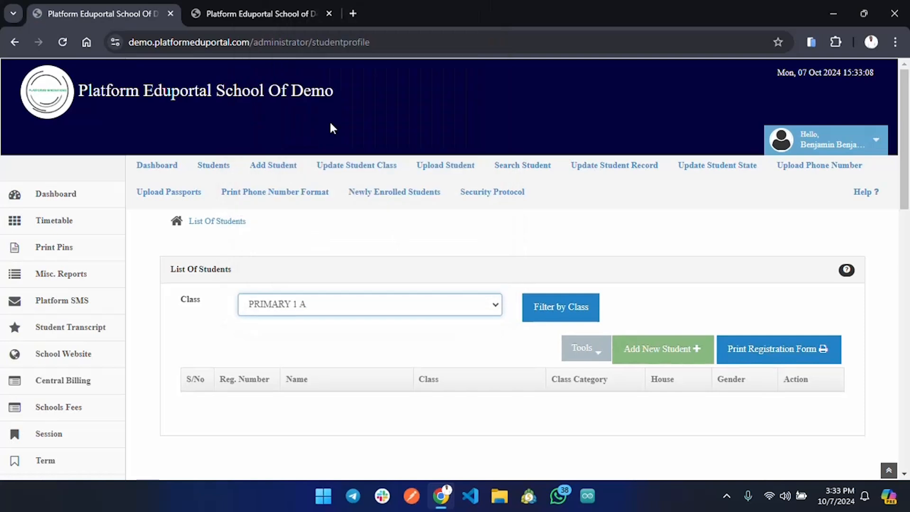
left_click(560, 310)
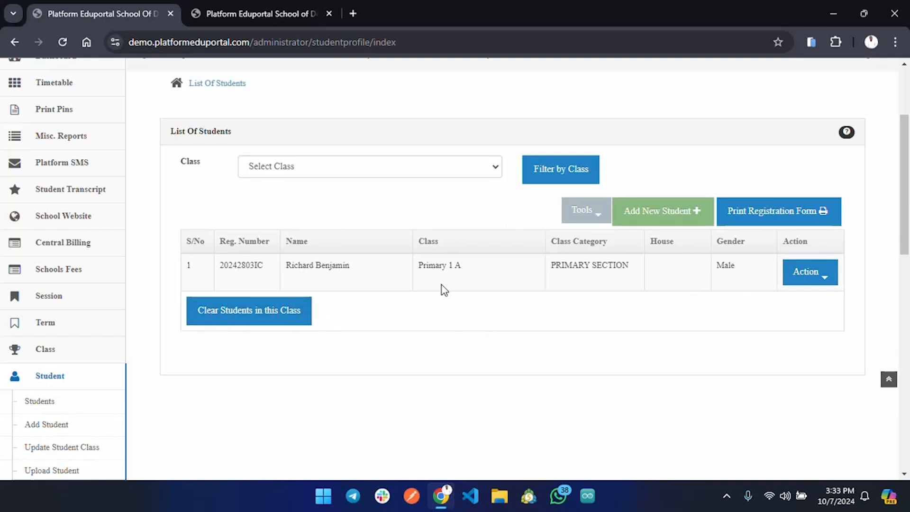
left_click(827, 281)
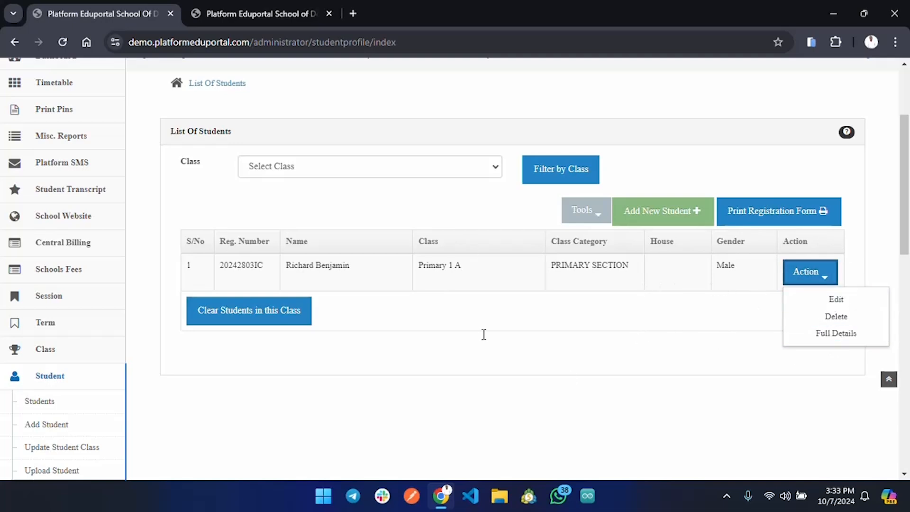
left_click(542, 379)
Step: Start adding another student with class category PRIMARY SECTION, session 2024/2025 and class Primary 1 A
scroll(448, 192, "up", 3)
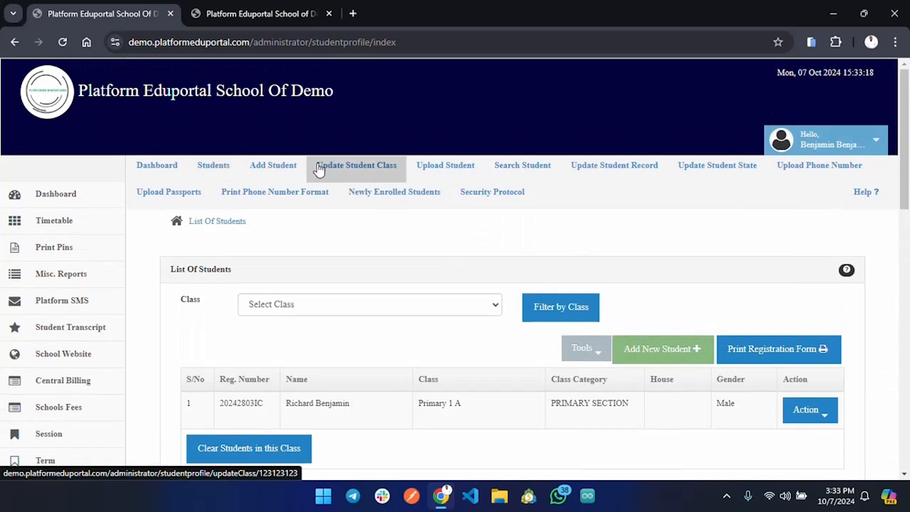
left_click(290, 170)
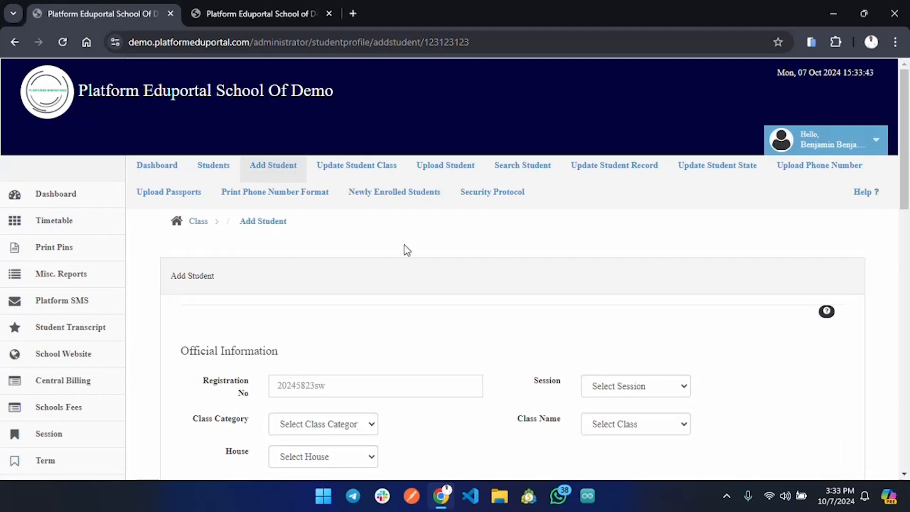
scroll(386, 322, "down", 3)
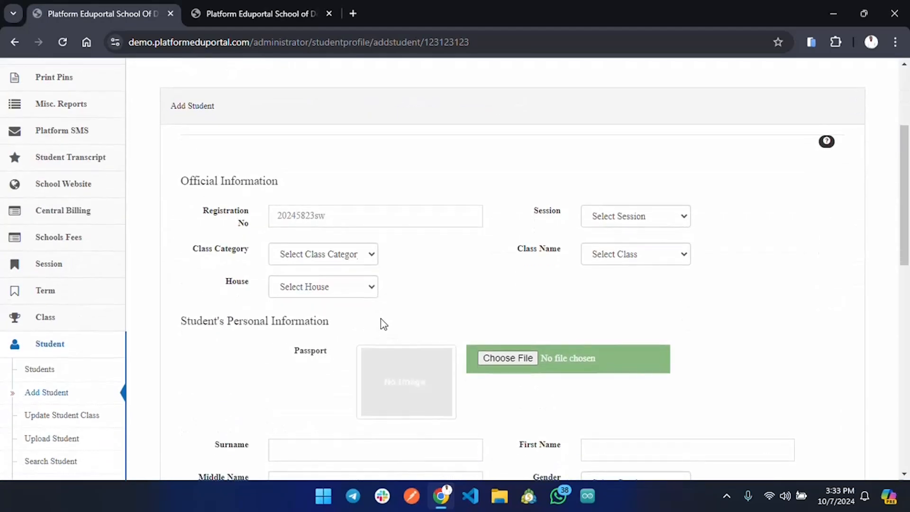
left_click(351, 254)
left_click(331, 290)
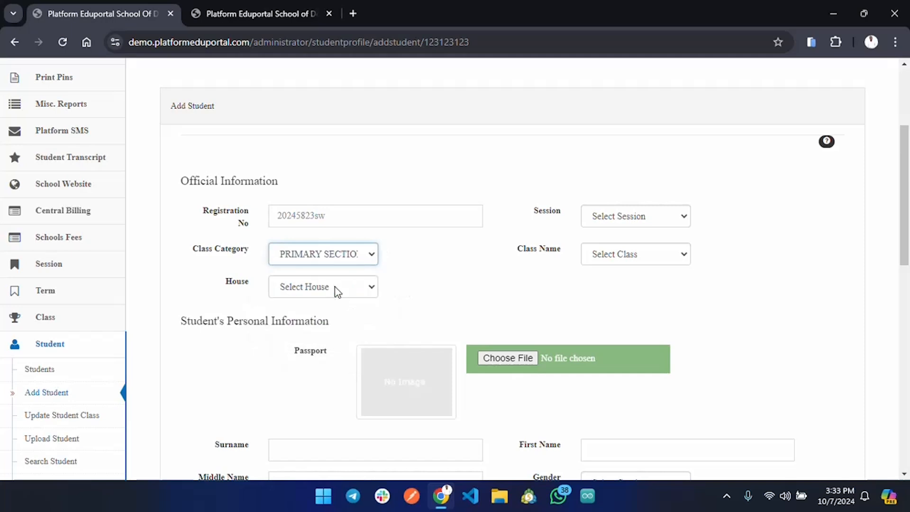
left_click(656, 214)
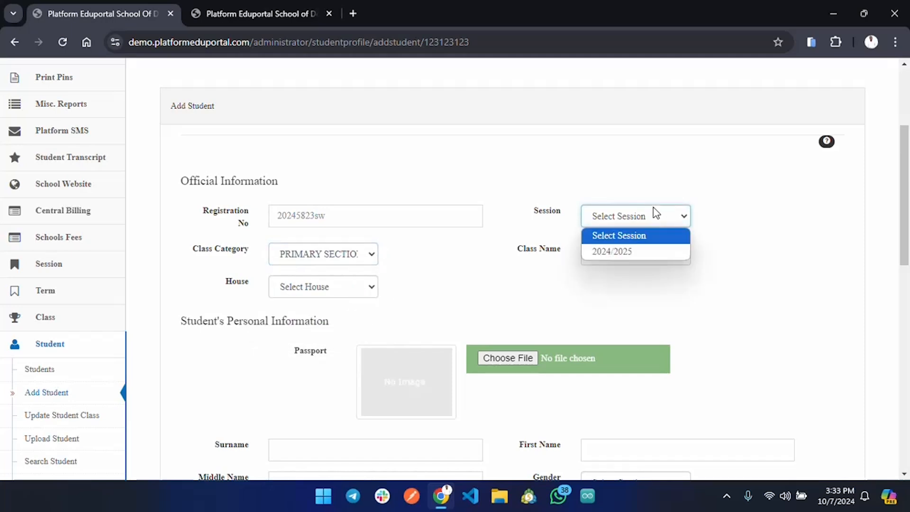
left_click(624, 253)
left_click(635, 257)
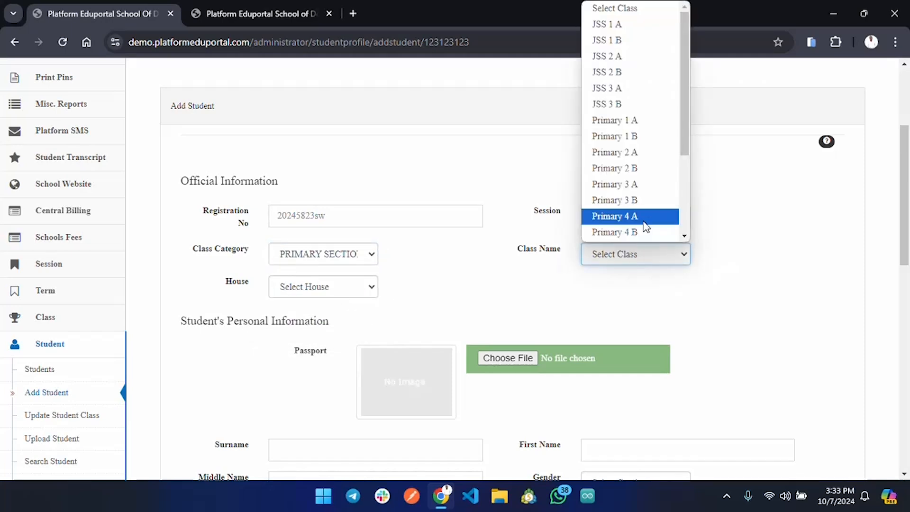
left_click(643, 123)
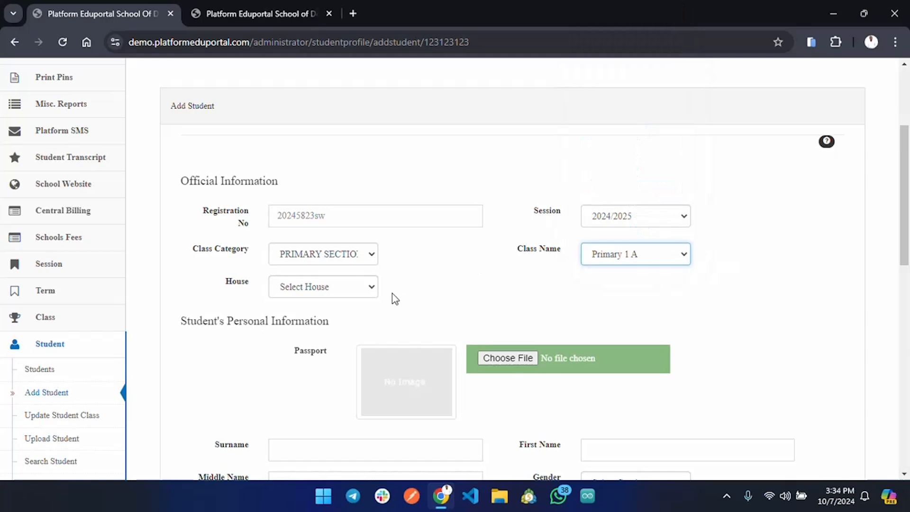
Step: Enter the second student's surname and first name, and set the gender to Male
scroll(391, 293, "down", 5)
left_click(363, 195)
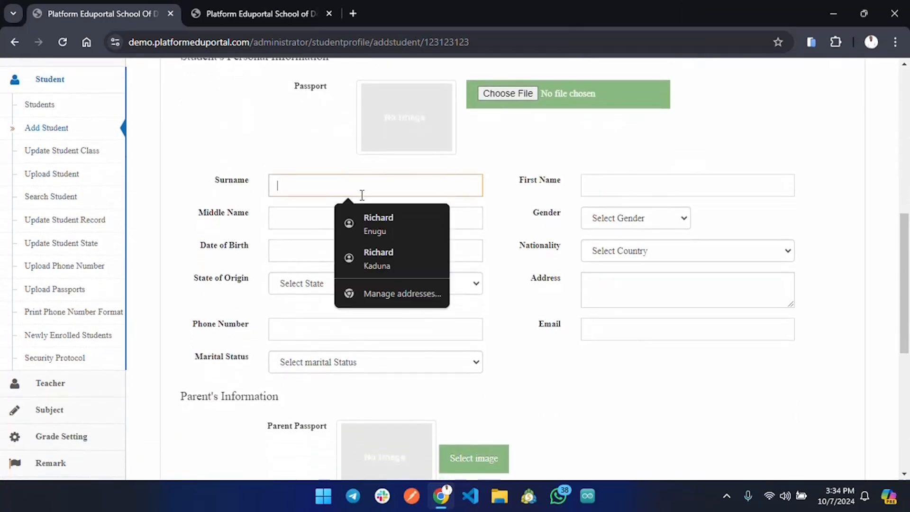
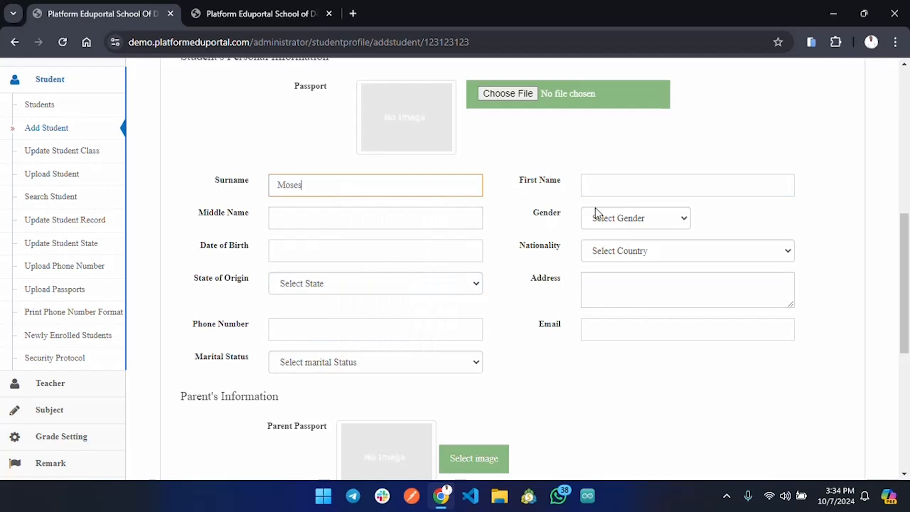
left_click(620, 189)
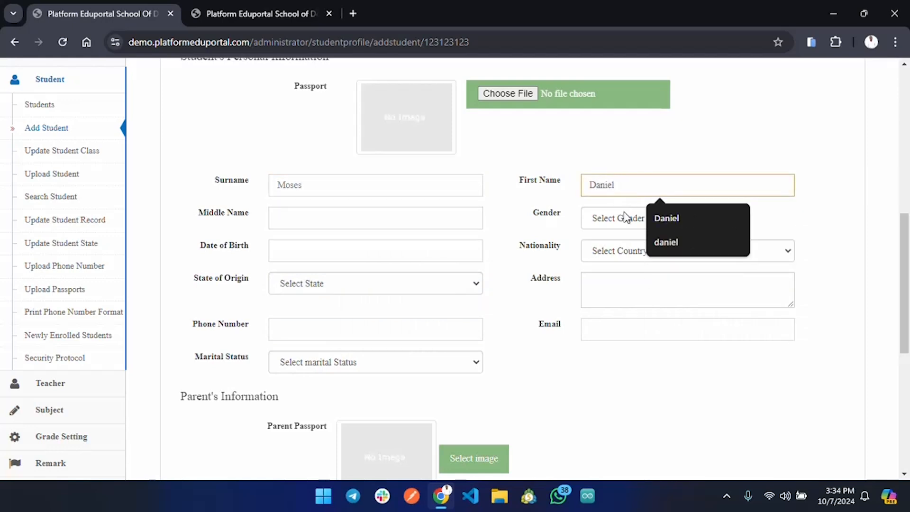
left_click(616, 221)
left_click(610, 253)
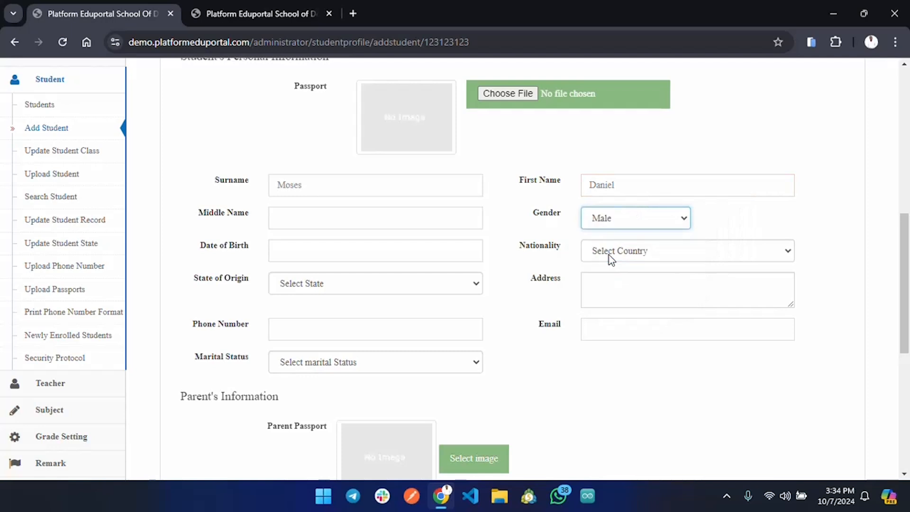
Step: Leave the nationality unselected, set the state of origin to Edo, and save the second student
left_click(627, 253)
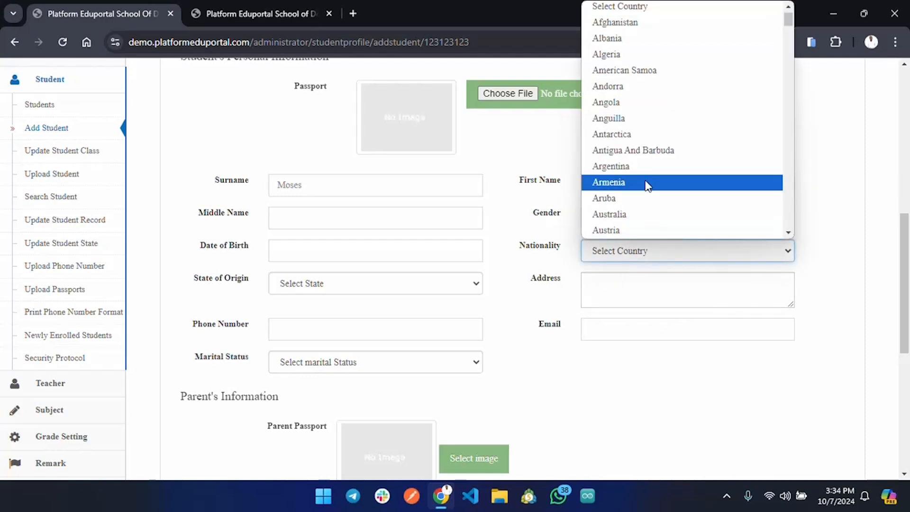
left_click(466, 287)
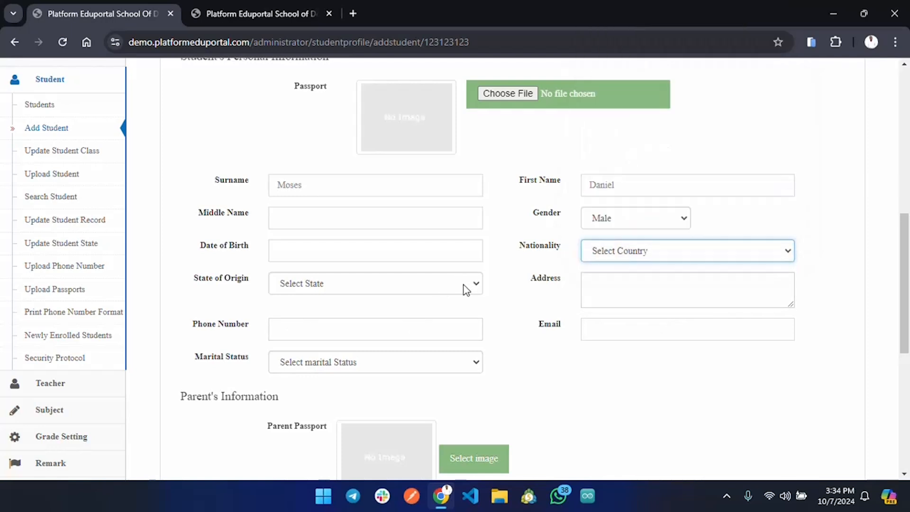
left_click(466, 289)
left_click(421, 202)
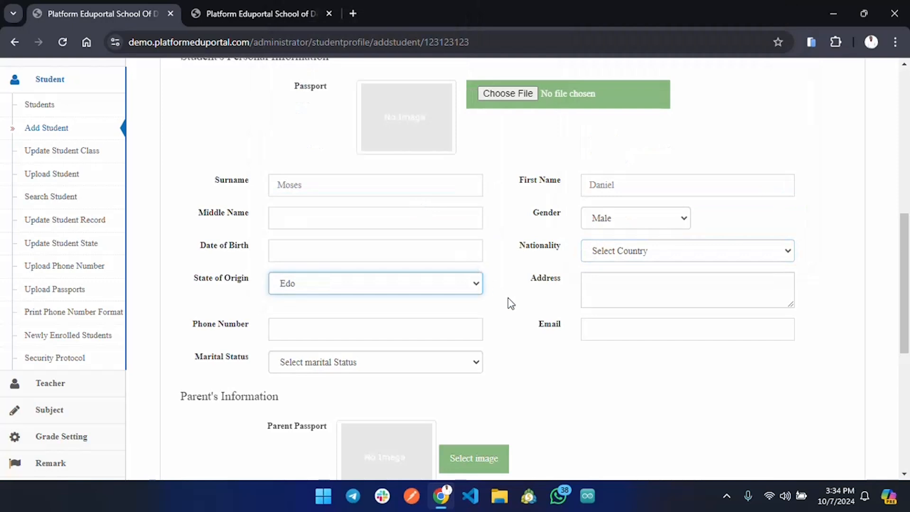
scroll(510, 306, "down", 3)
scroll(511, 311, "down", 4)
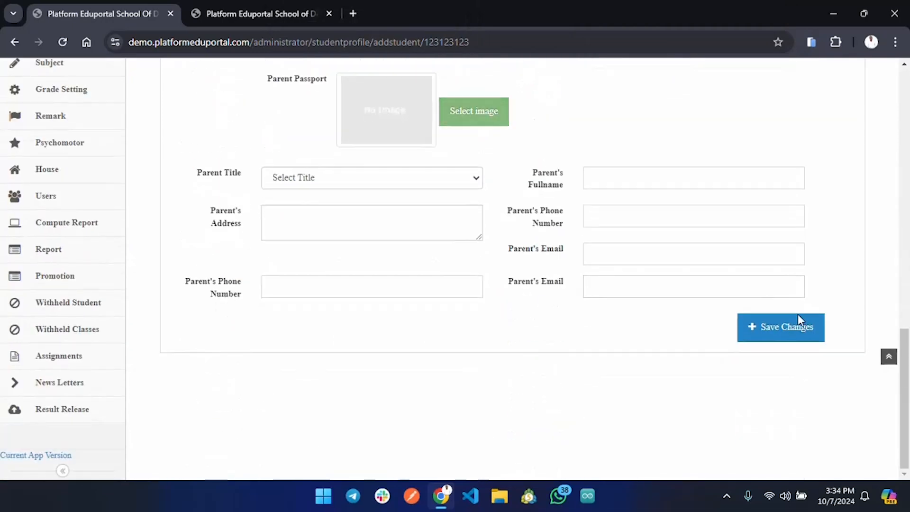
left_click(781, 336)
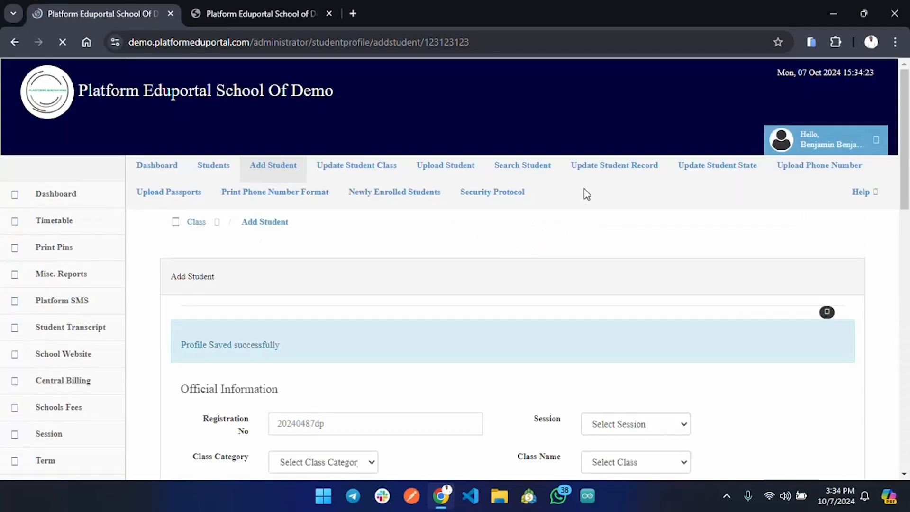
Step: Start the third student's record with class category PRIMARY SECTION, session 2024/2025 and class Primary 1 A, leaving the house unselected
scroll(584, 188, "down", 2)
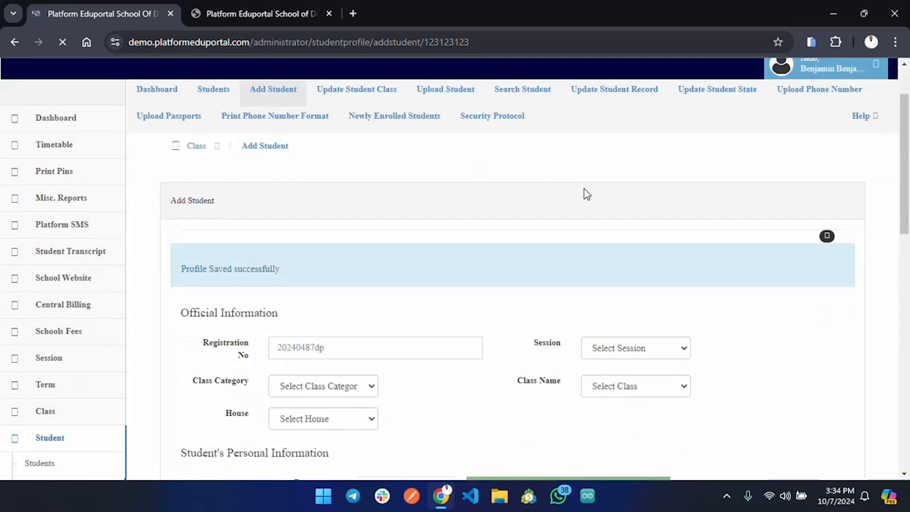
left_click(361, 396)
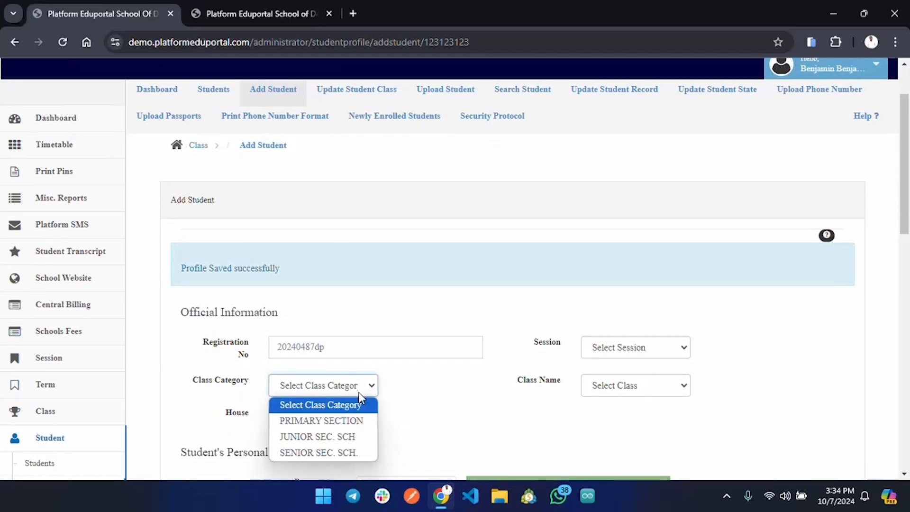
left_click(355, 421)
left_click(656, 351)
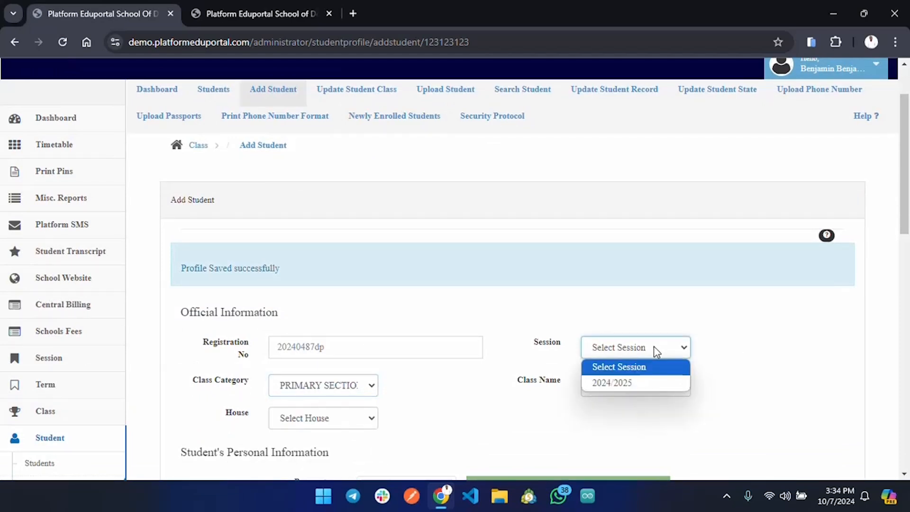
left_click(625, 382)
left_click(626, 385)
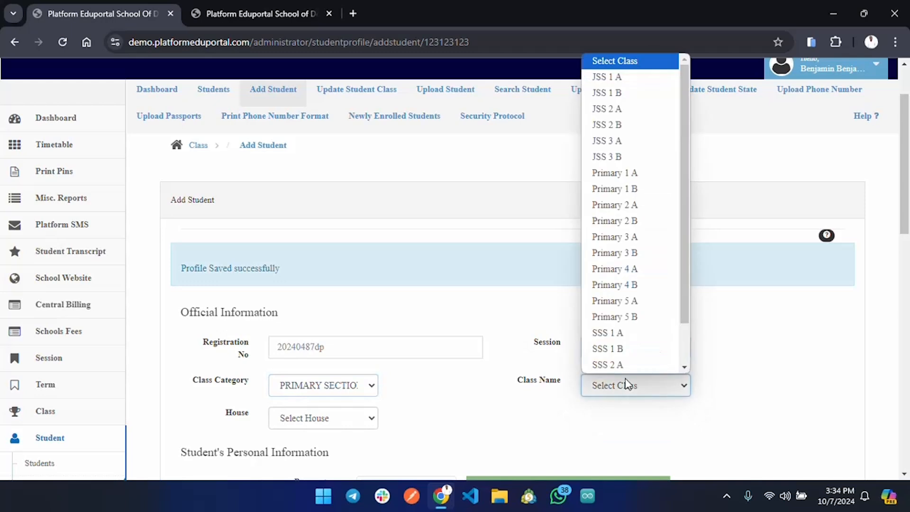
left_click(634, 172)
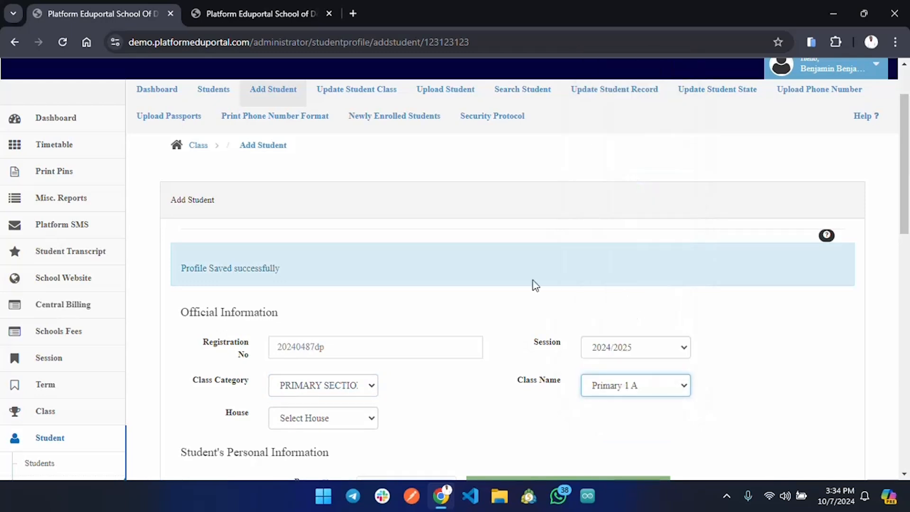
scroll(468, 384, "down", 3)
scroll(469, 383, "down", 2)
left_click(350, 211)
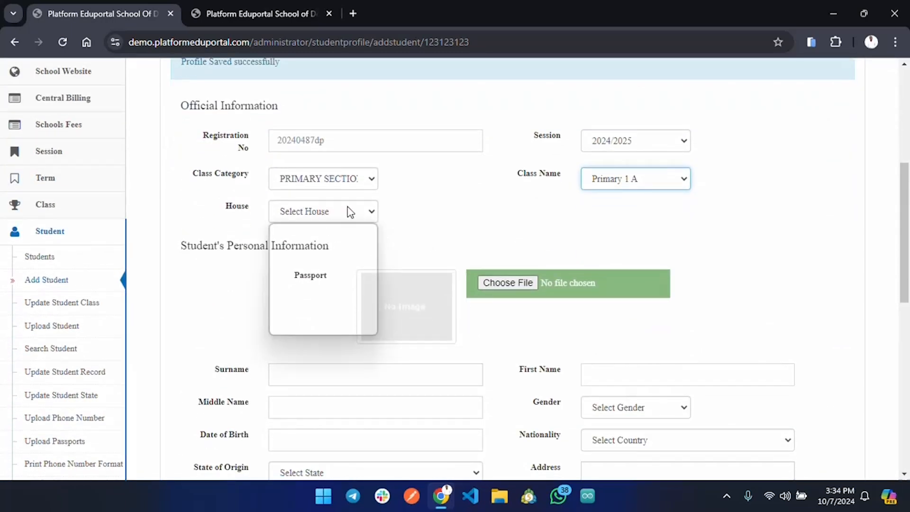
left_click(474, 224)
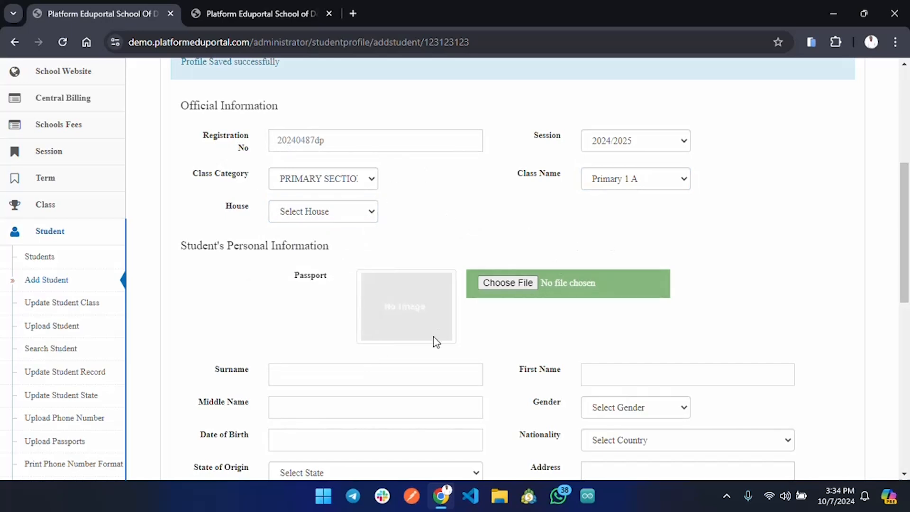
Step: Enter the third student's surname and first name in the personal information
scroll(433, 341, "down", 4)
left_click(345, 189)
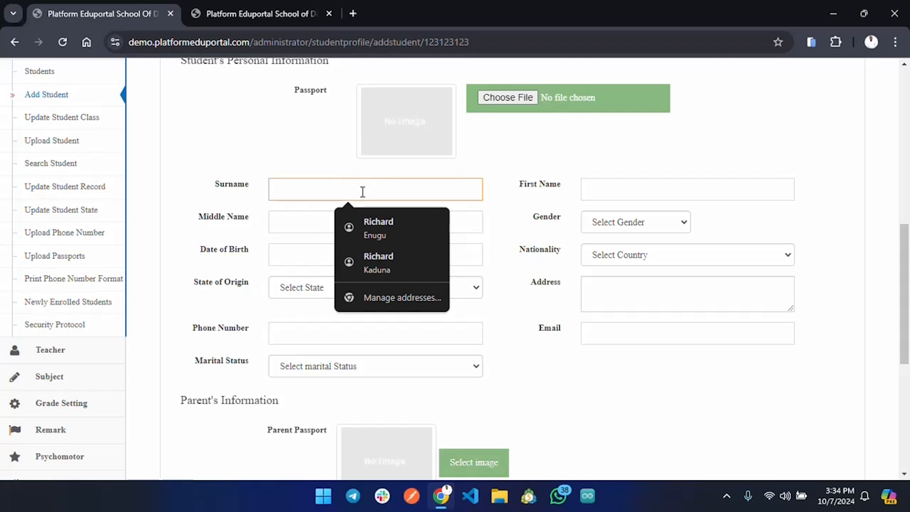
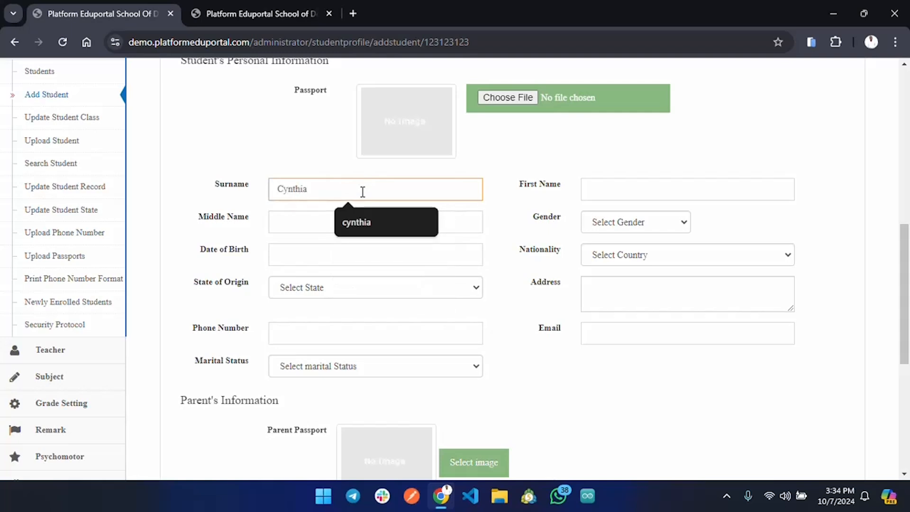
left_click(627, 195)
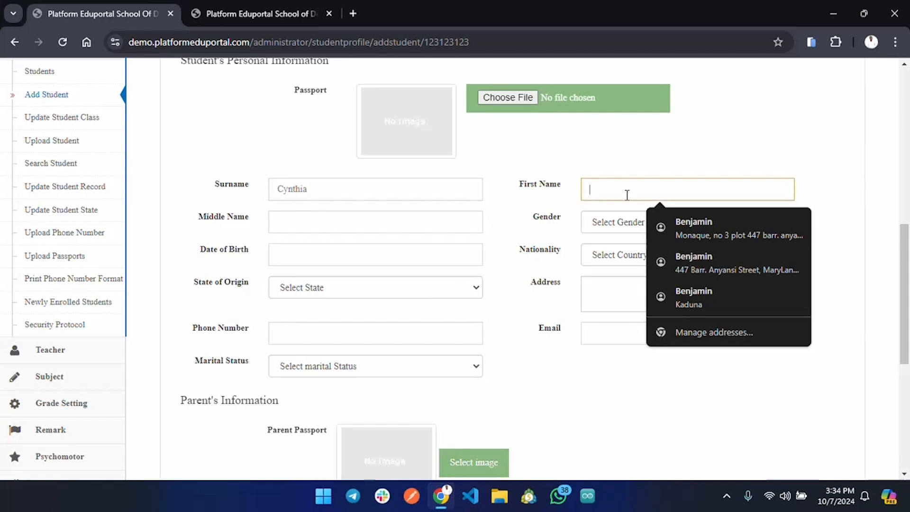
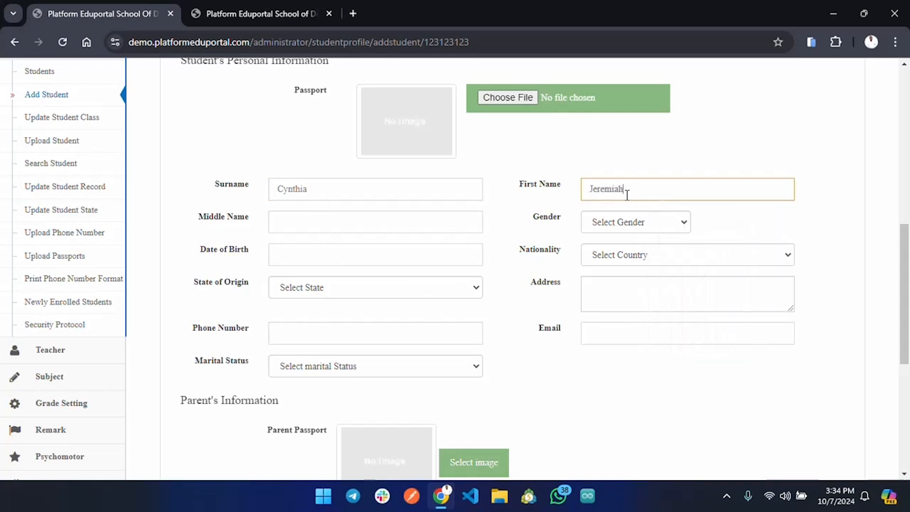
Step: Set the third student's gender to Female and save the student profile
left_click(665, 225)
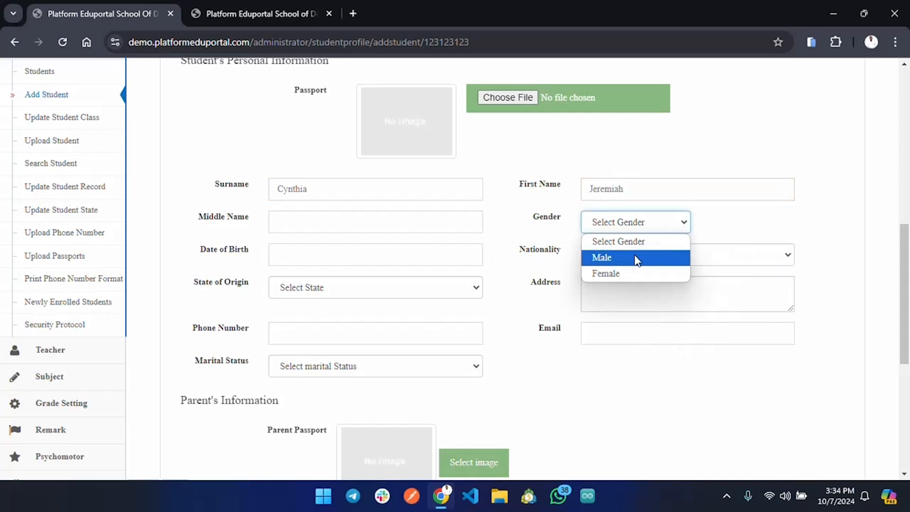
left_click(634, 274)
scroll(448, 396, "down", 5)
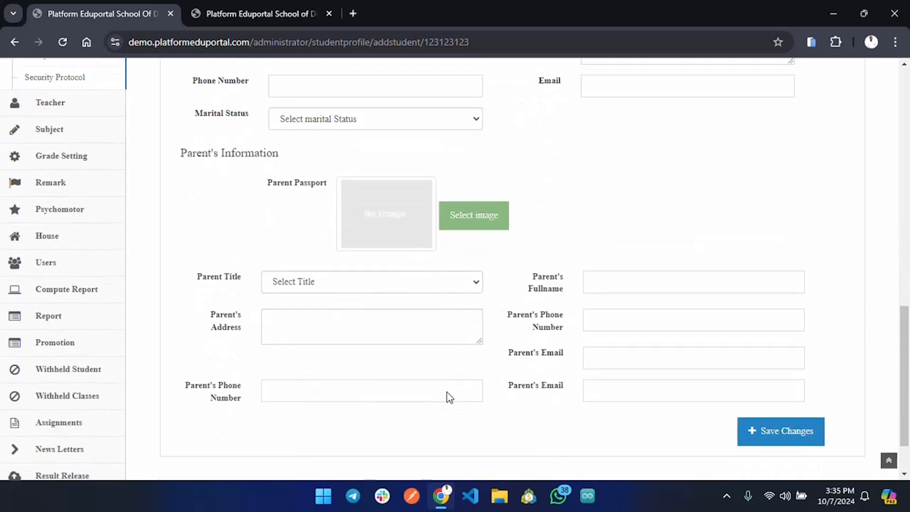
left_click(797, 411)
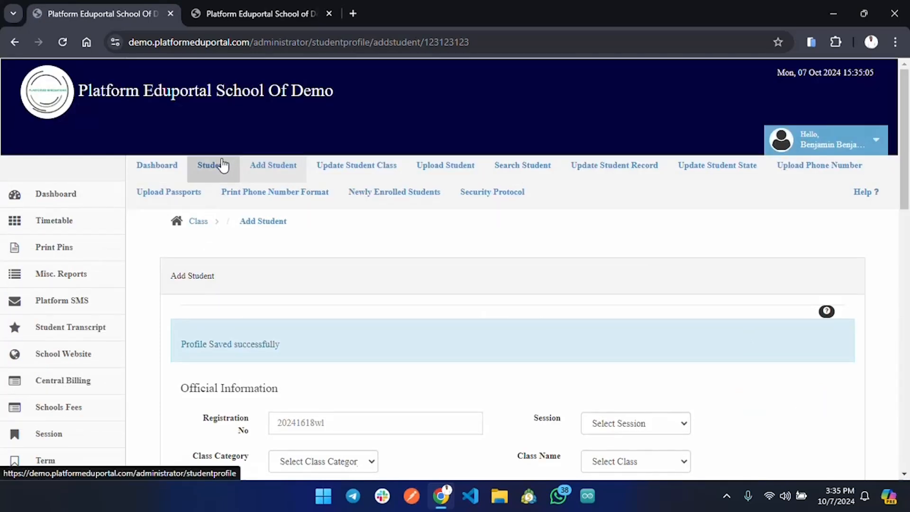
Step: Open the list of students, filter it by class PRIMARY 1 A and review the registered students
left_click(223, 165)
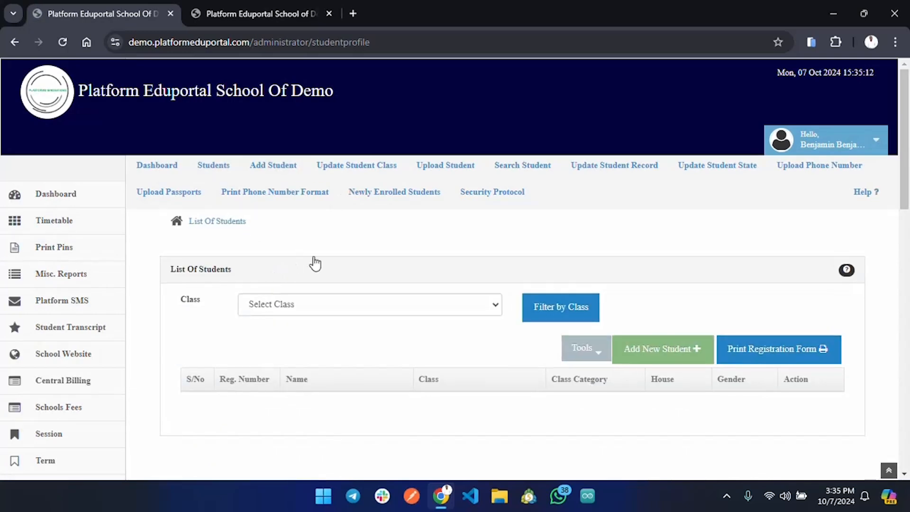
left_click(382, 311)
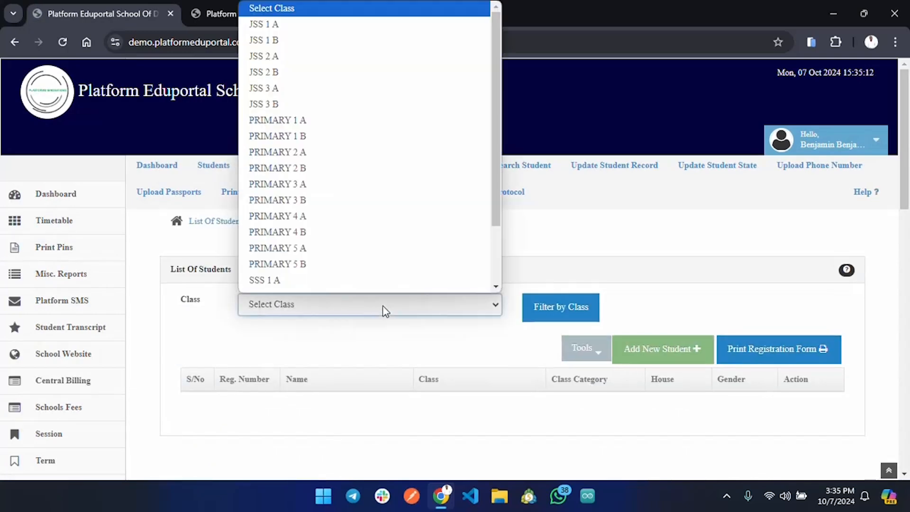
left_click(322, 121)
left_click(560, 315)
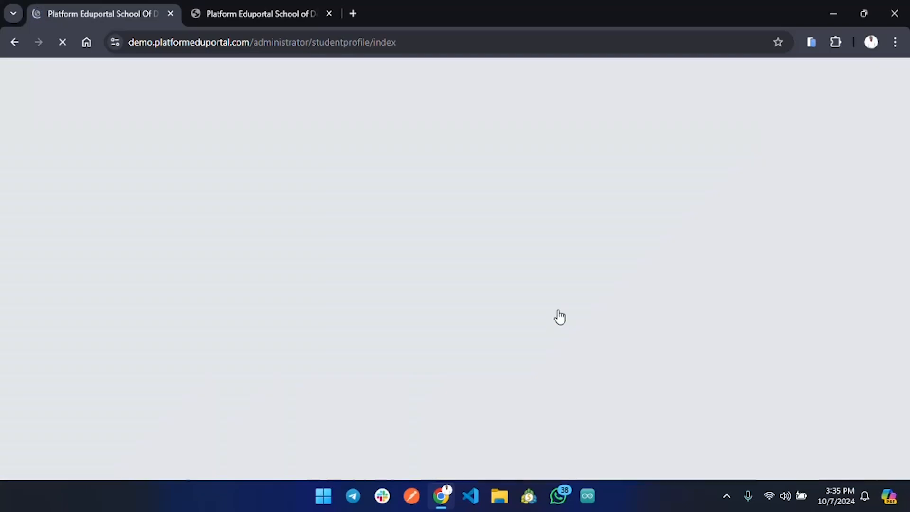
scroll(560, 315, "down", 1)
scroll(560, 316, "down", 2)
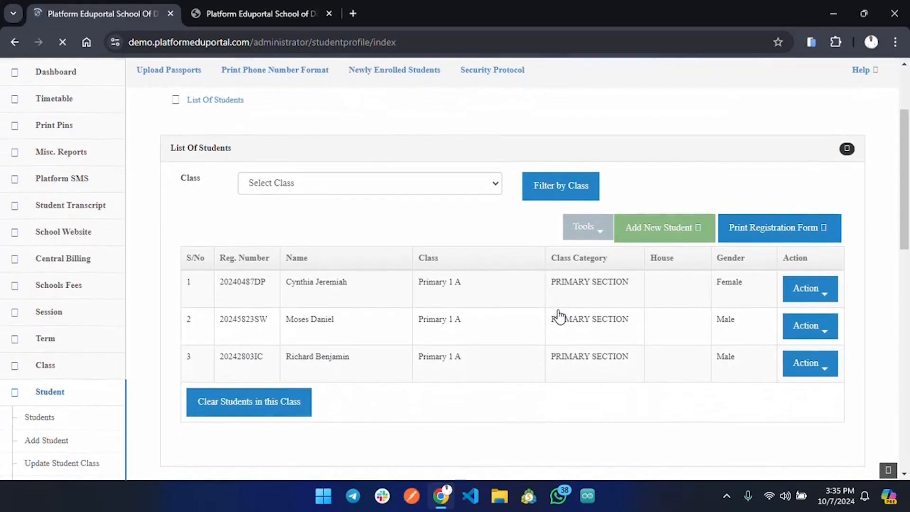
left_click_drag(179, 279, 524, 355)
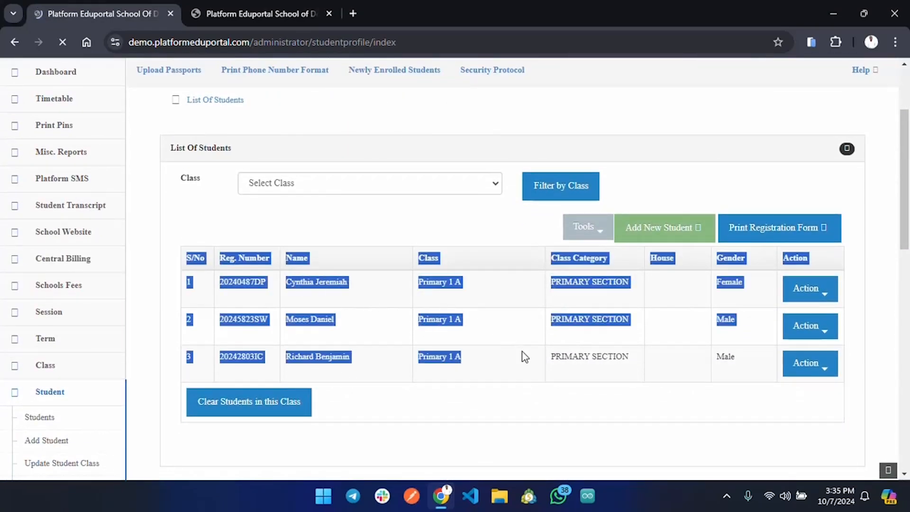
left_click(555, 155)
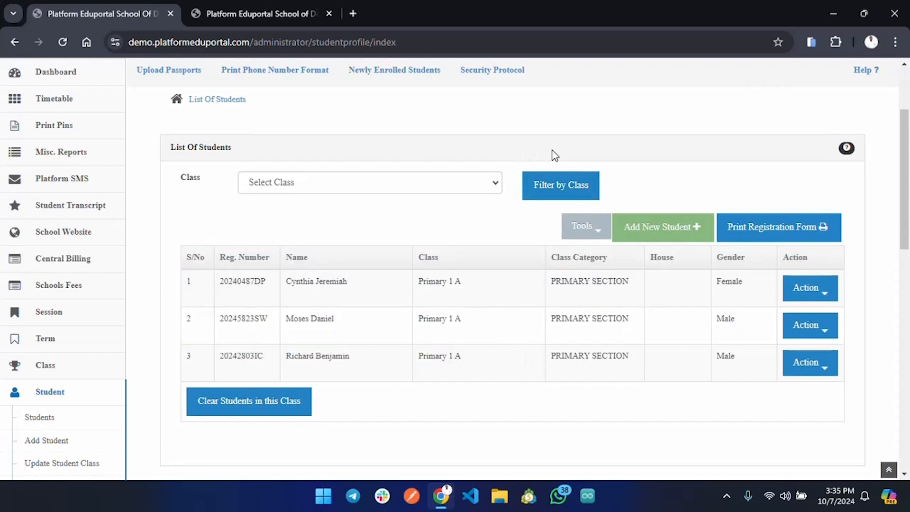